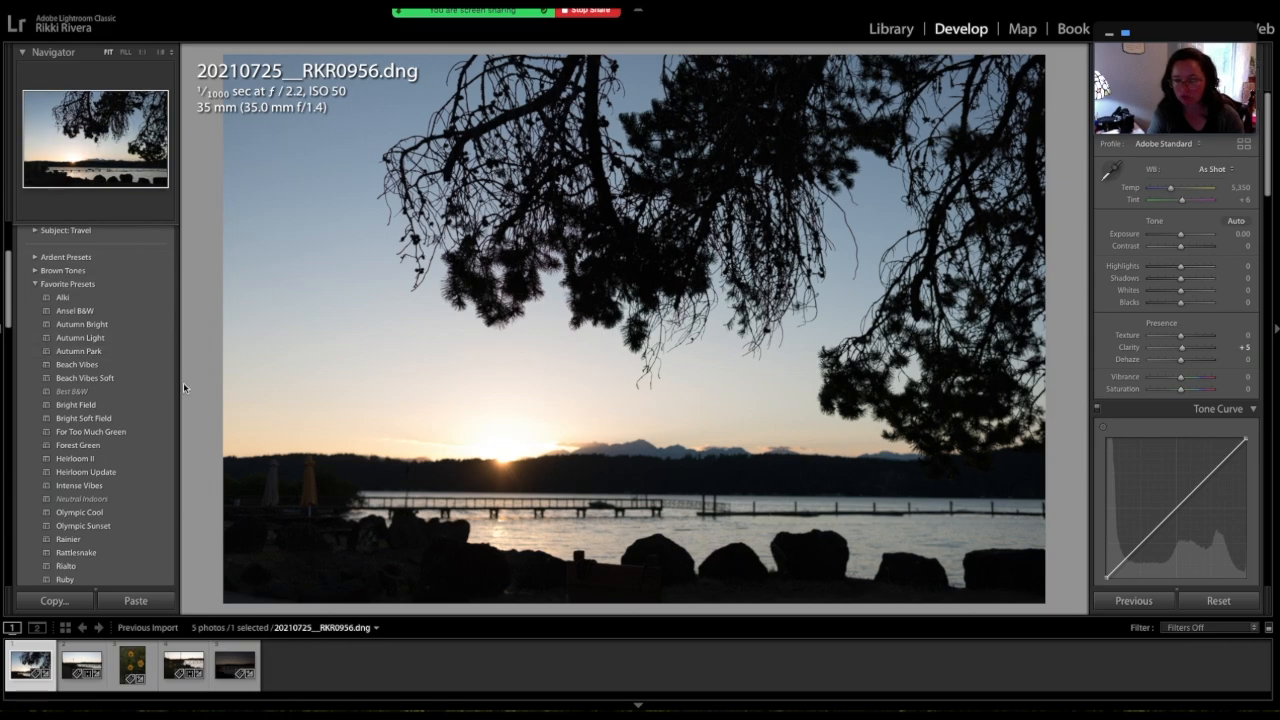
- Review the five imported photos one by one at full view in the Library
{"action": "key", "text": "g"}
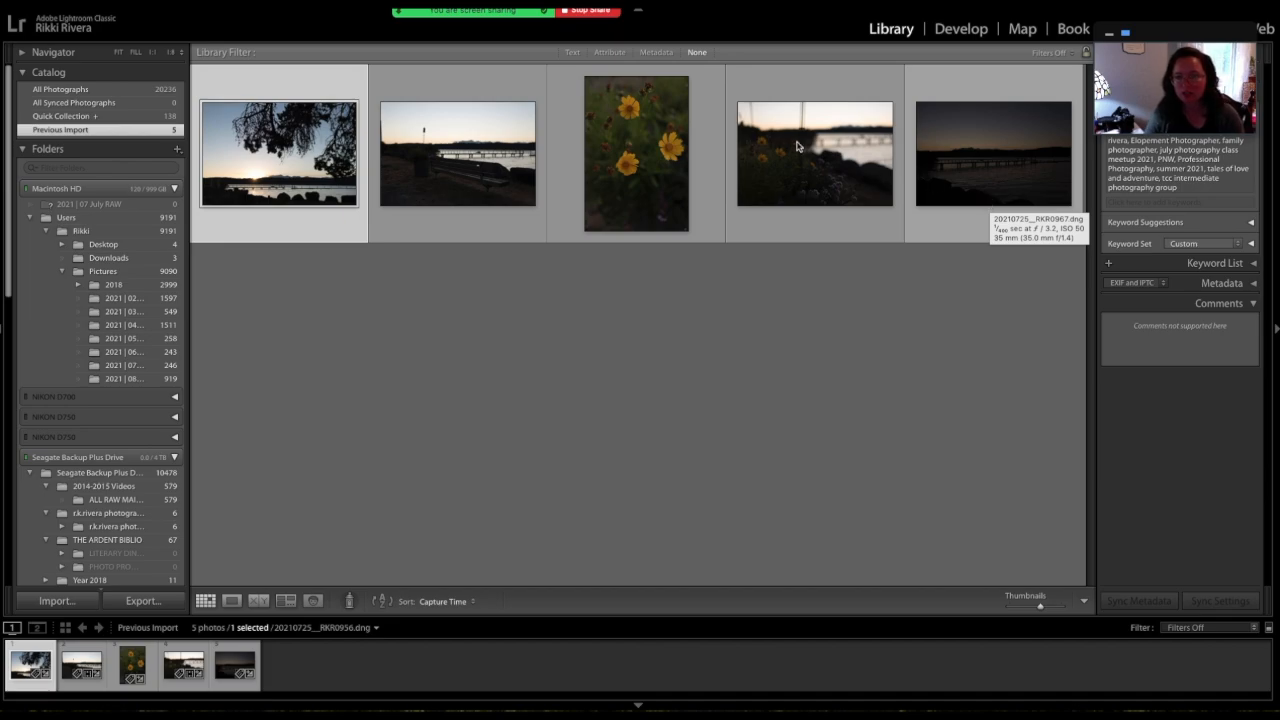
{"action": "double_click", "coordinate": [300, 174]}
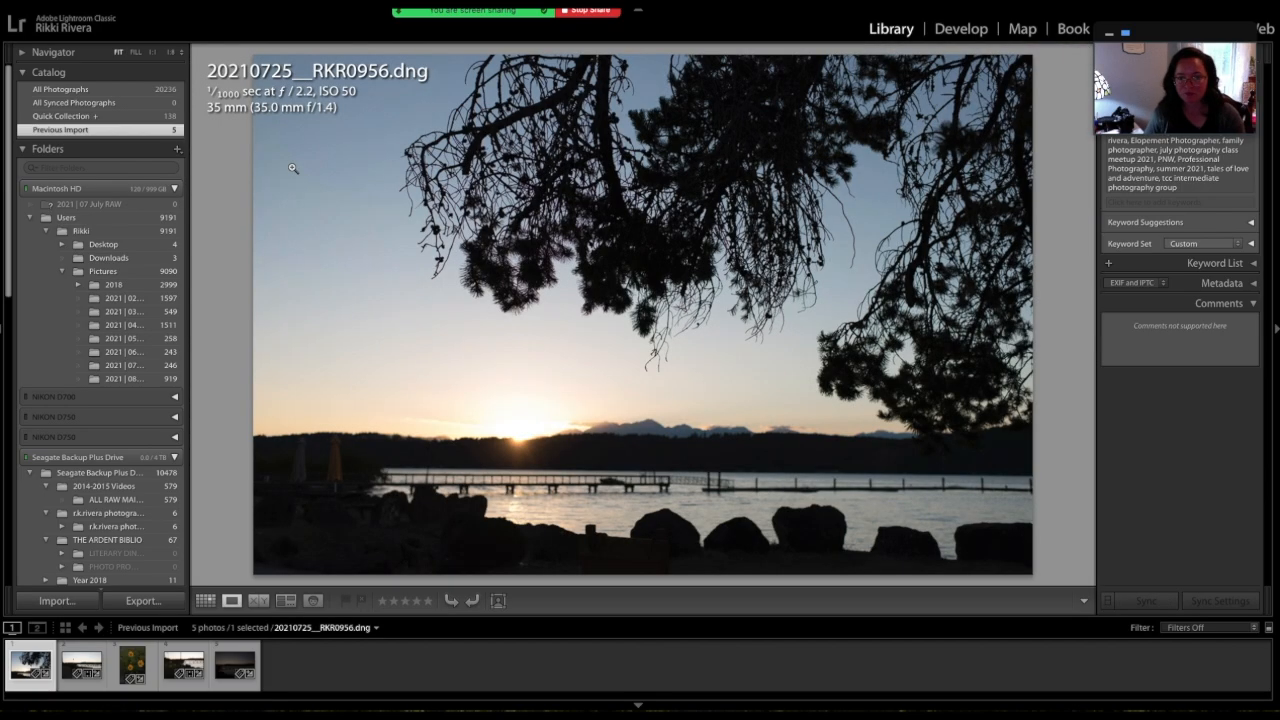
{"action": "key", "text": "Right"}
{"action": "key", "text": "Right"}
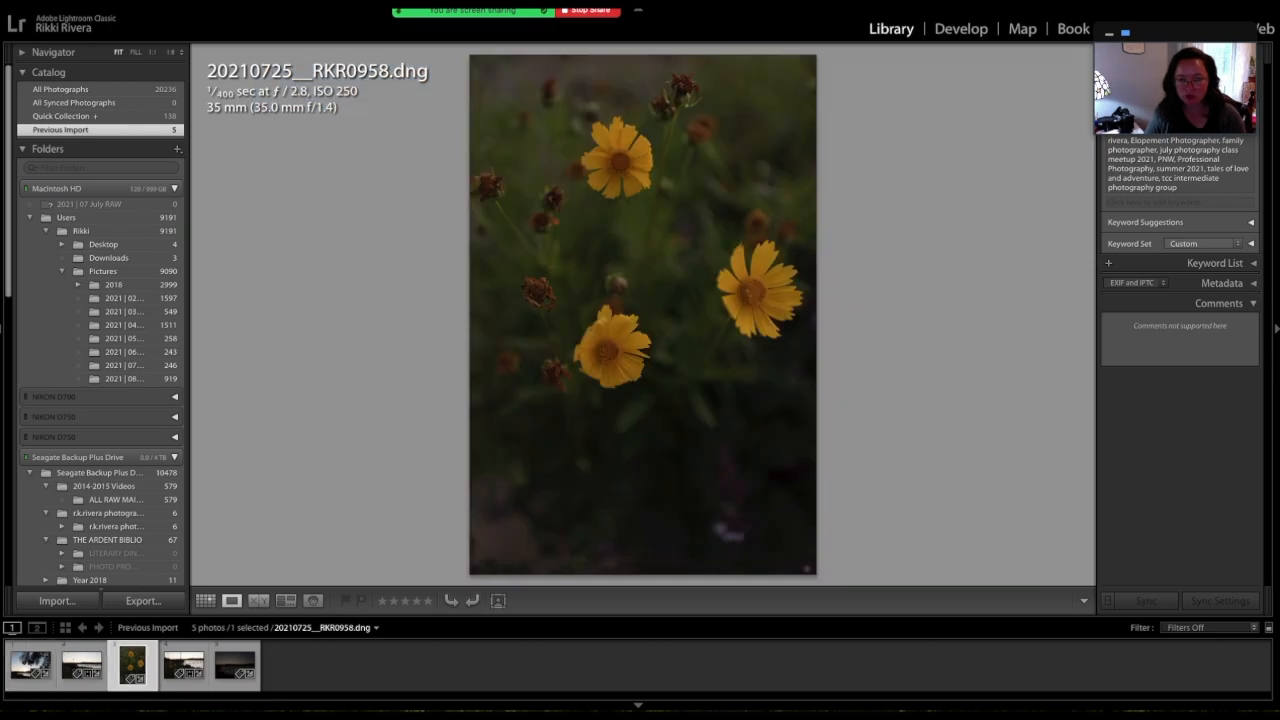
{"action": "key", "text": "Right"}
{"action": "key", "text": "Right"}
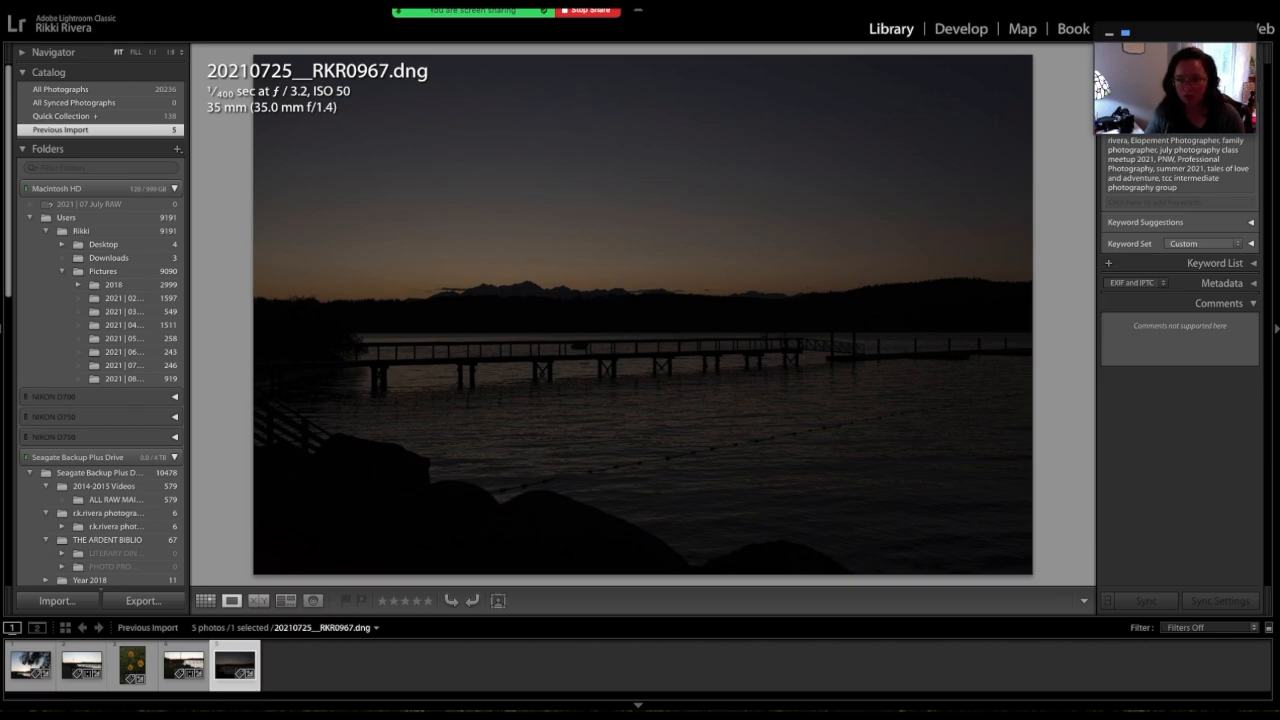
- Switch to Develop and go back through the set to the first photo, the sunset with hanging branches
{"action": "key", "text": "d"}
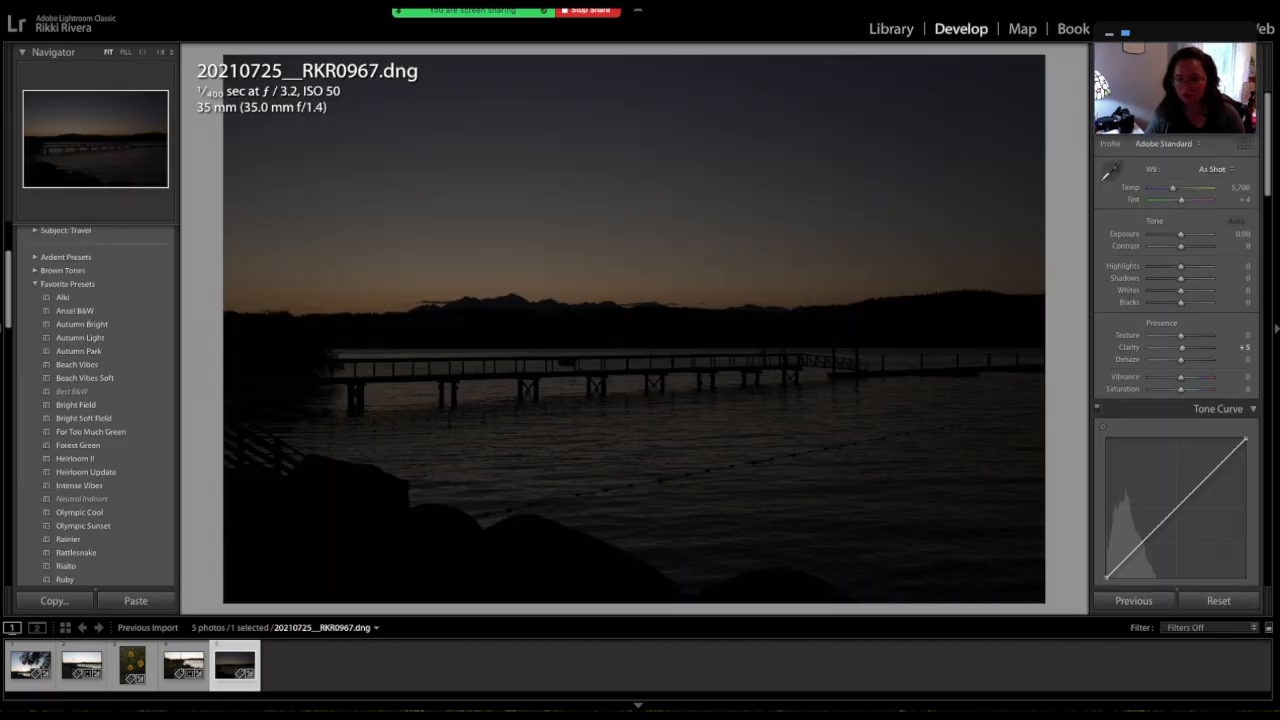
{"action": "key", "text": "Left"}
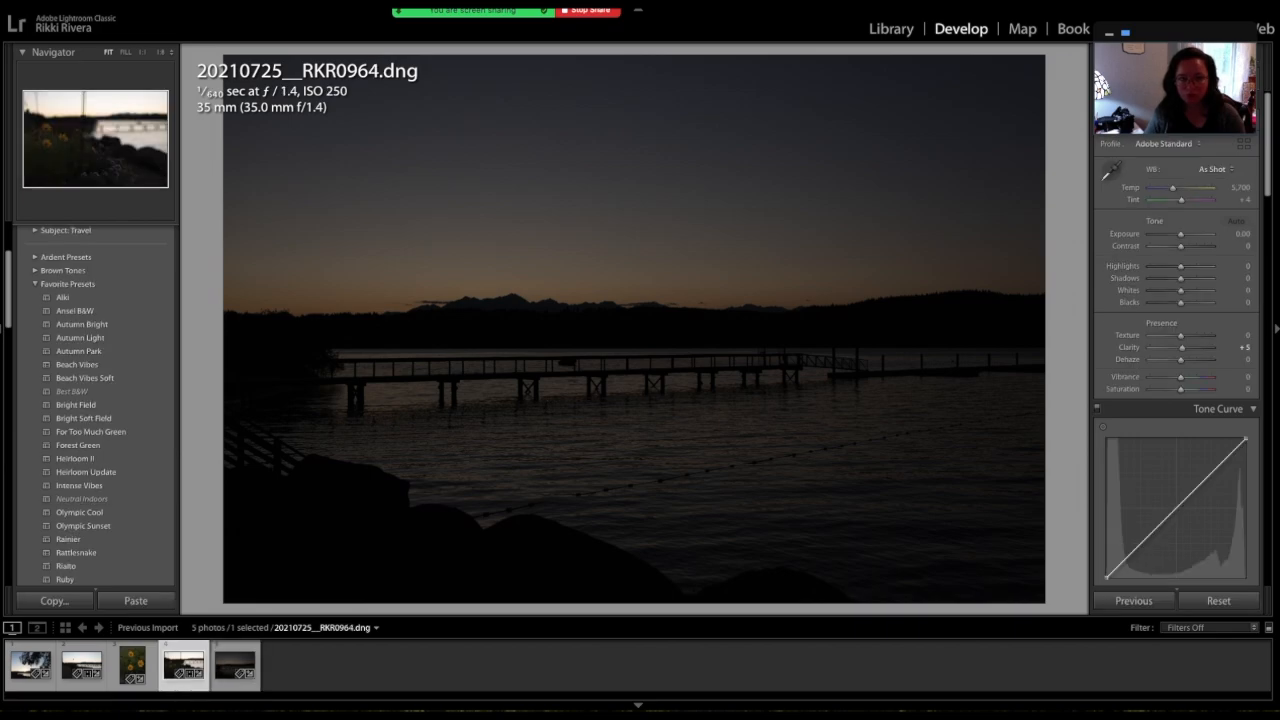
{"action": "key", "text": "Left"}
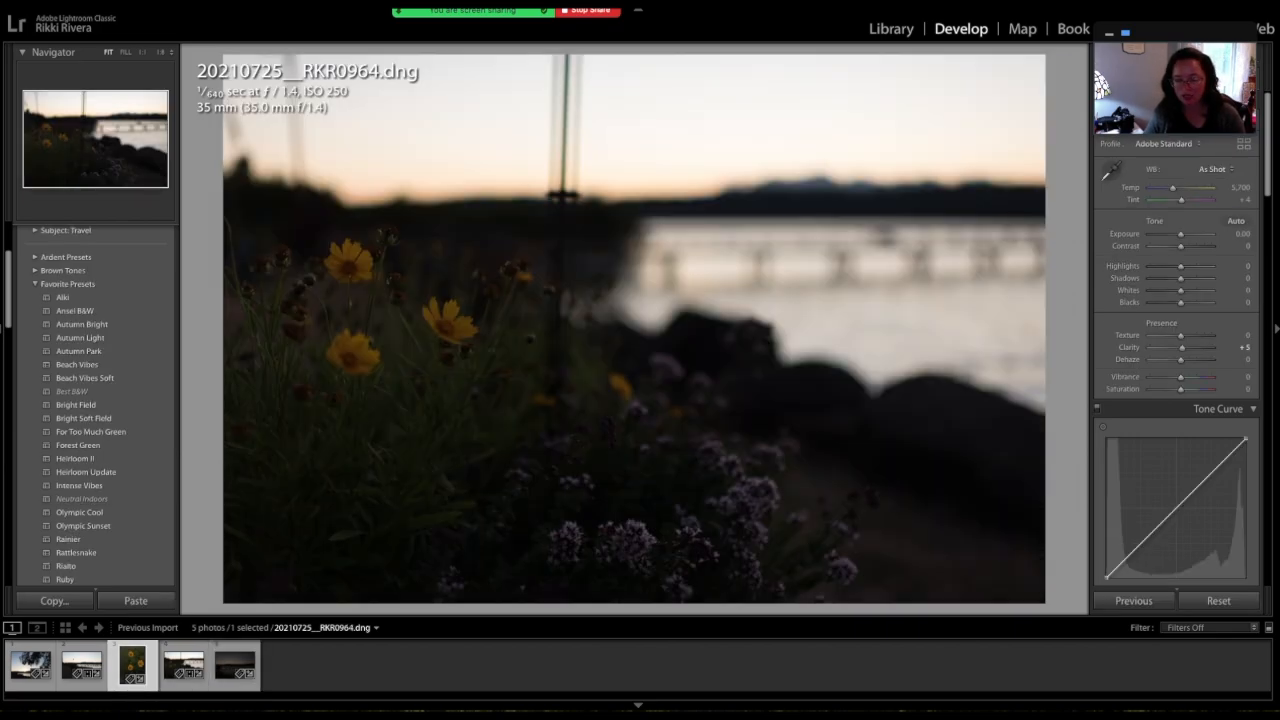
{"action": "key", "text": "Left"}
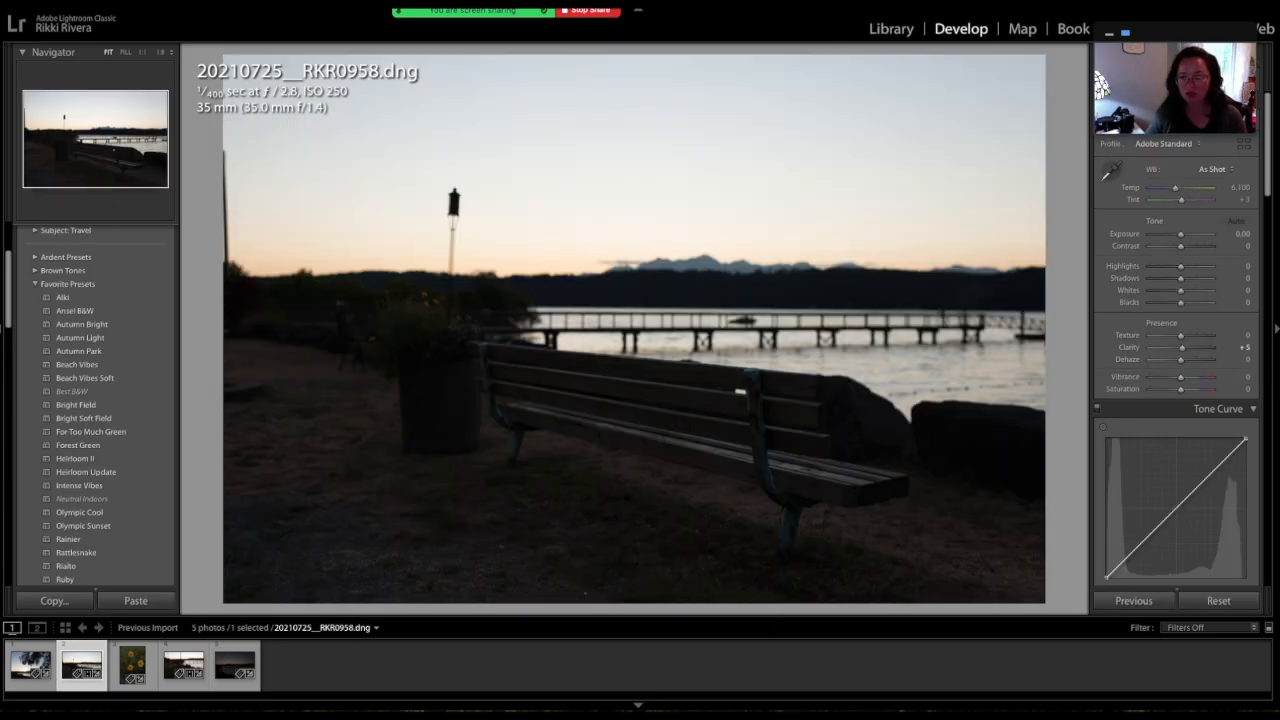
{"action": "key", "text": "Left"}
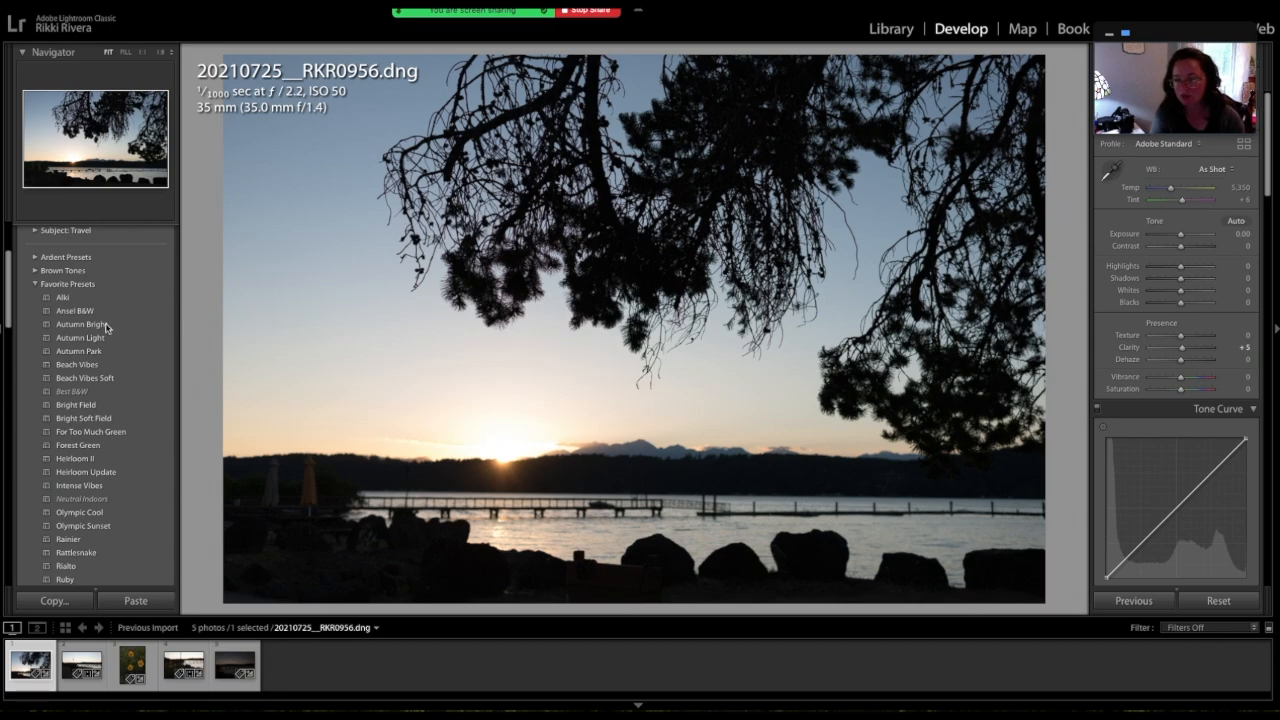
- Apply the Autumn Park preset to the sunset photo and set Exposure to +0.65 and Shadows to +55
{"action": "left_click", "coordinate": [91, 352]}
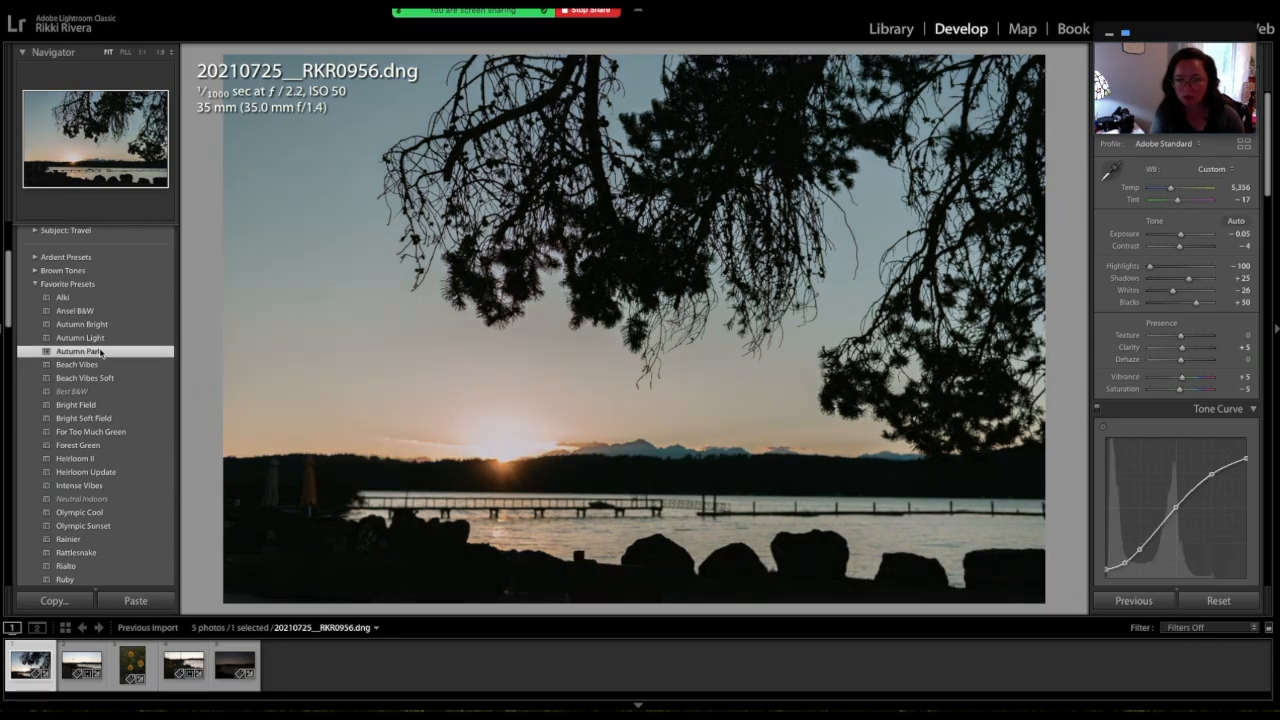
{"action": "left_click_drag", "start_coordinate": [1184, 237], "coordinate": [1186, 237]}
{"action": "left_click_drag", "start_coordinate": [1200, 282], "coordinate": [1202, 282]}
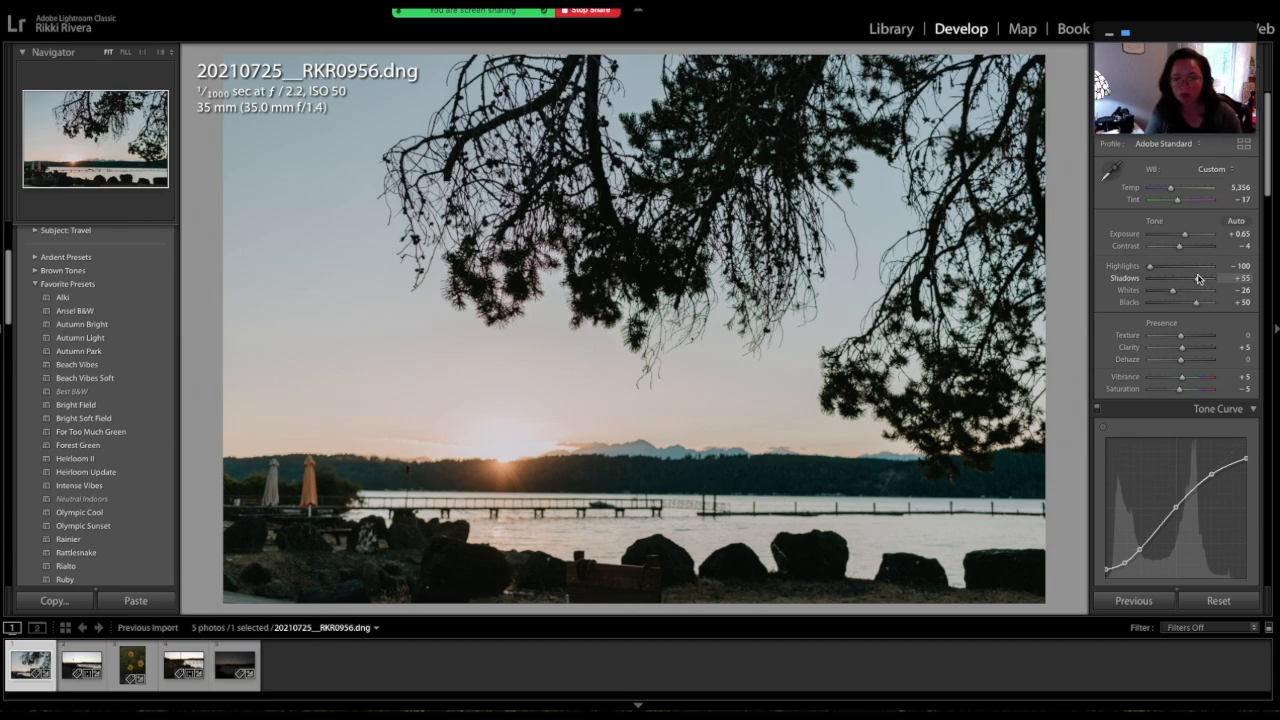
- Sample the white balance from a dark shoreline rock, refine Temp to 6,090 and Tint to −3, and set Saturation to +4
{"action": "left_click", "coordinate": [1111, 168]}
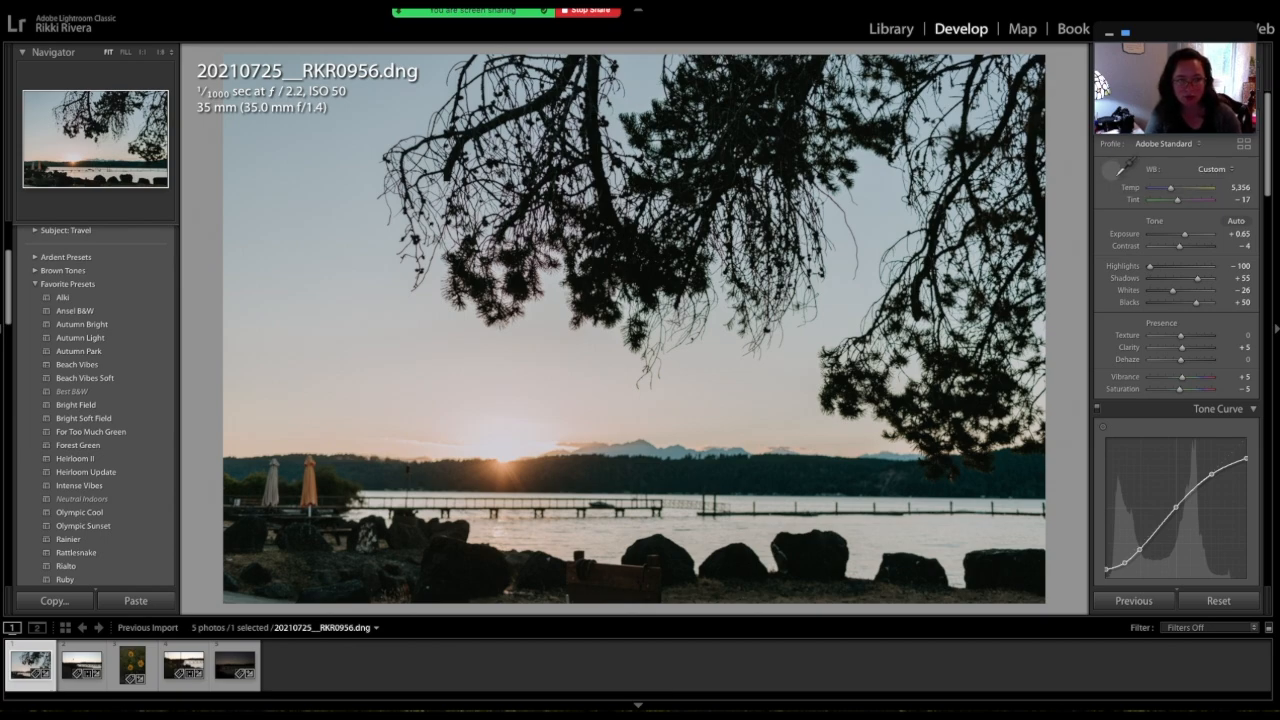
{"action": "left_click", "coordinate": [535, 445]}
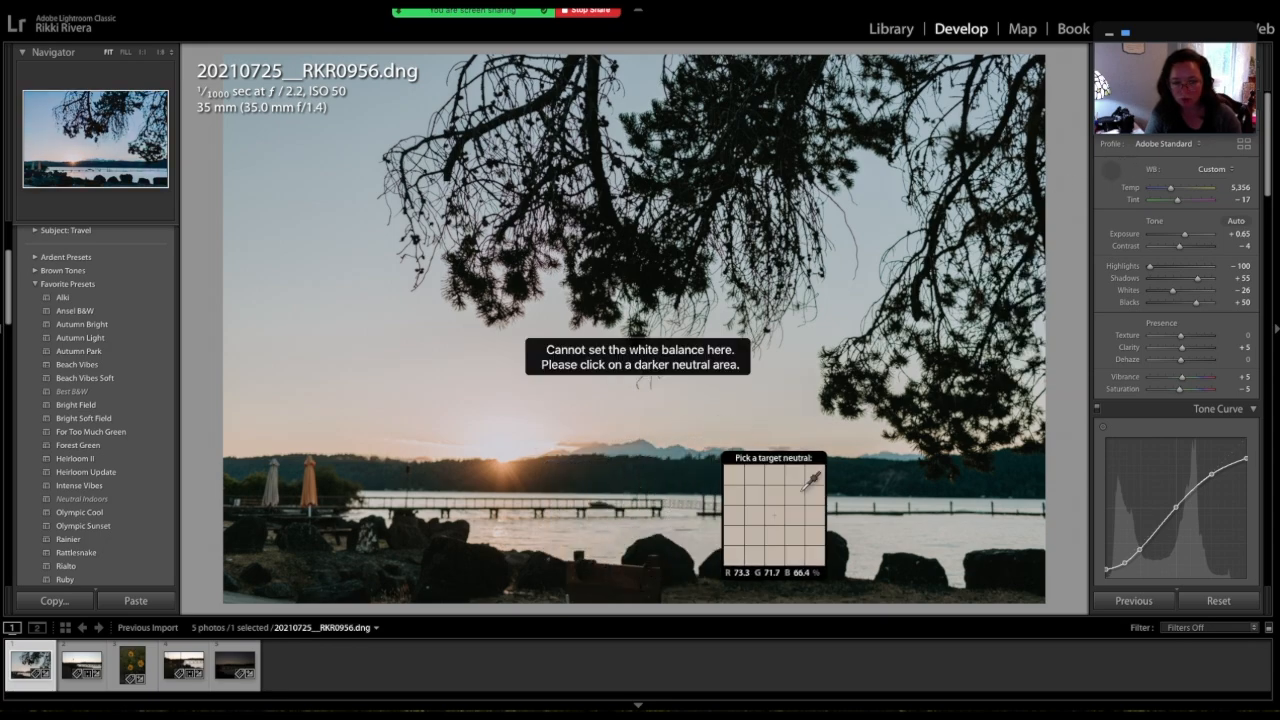
{"action": "left_click", "coordinate": [919, 545]}
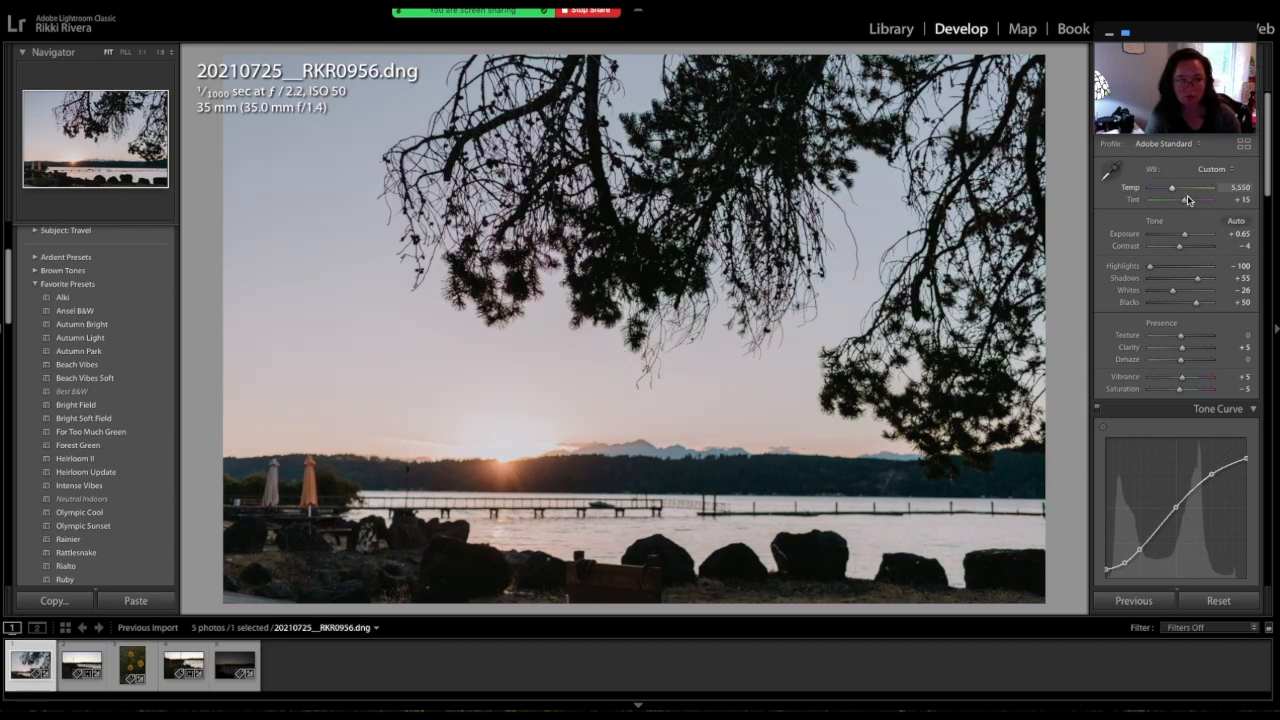
{"action": "left_click_drag", "start_coordinate": [1185, 202], "coordinate": [1181, 204]}
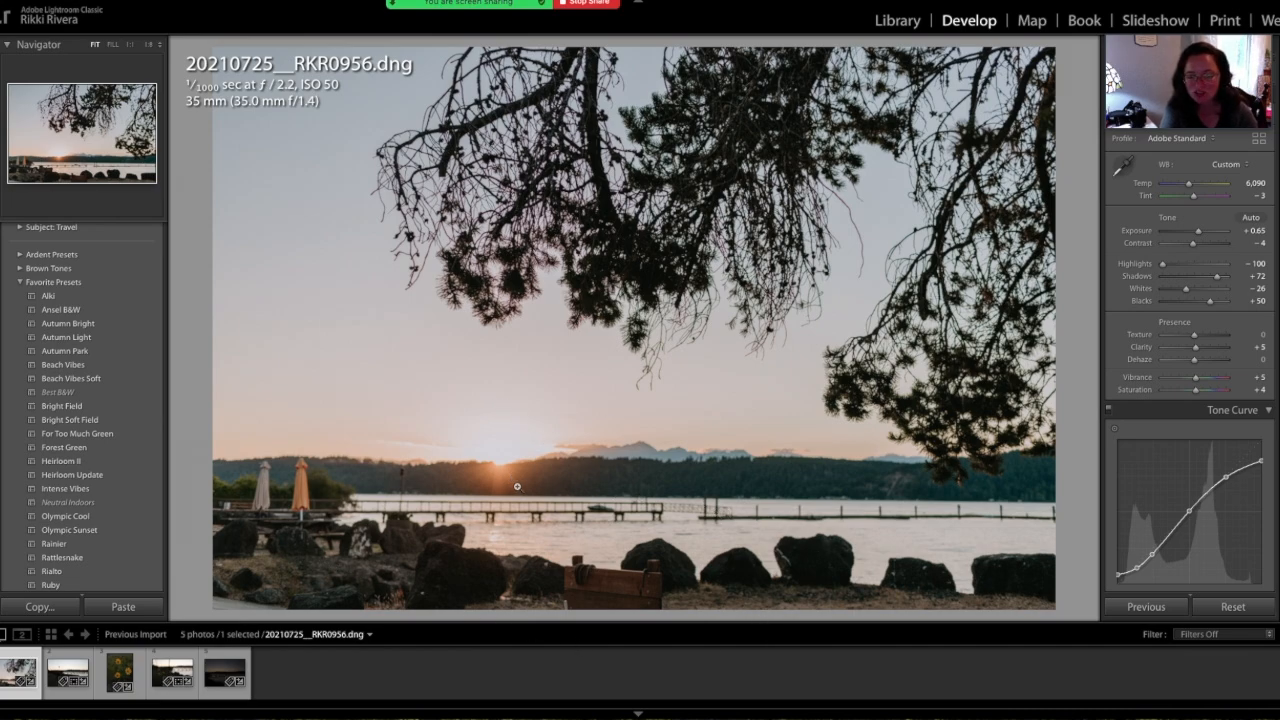
- Darken the sunset photo to Exposure −0.60 and set Shadows to +83
{"action": "left_click", "coordinate": [1204, 277]}
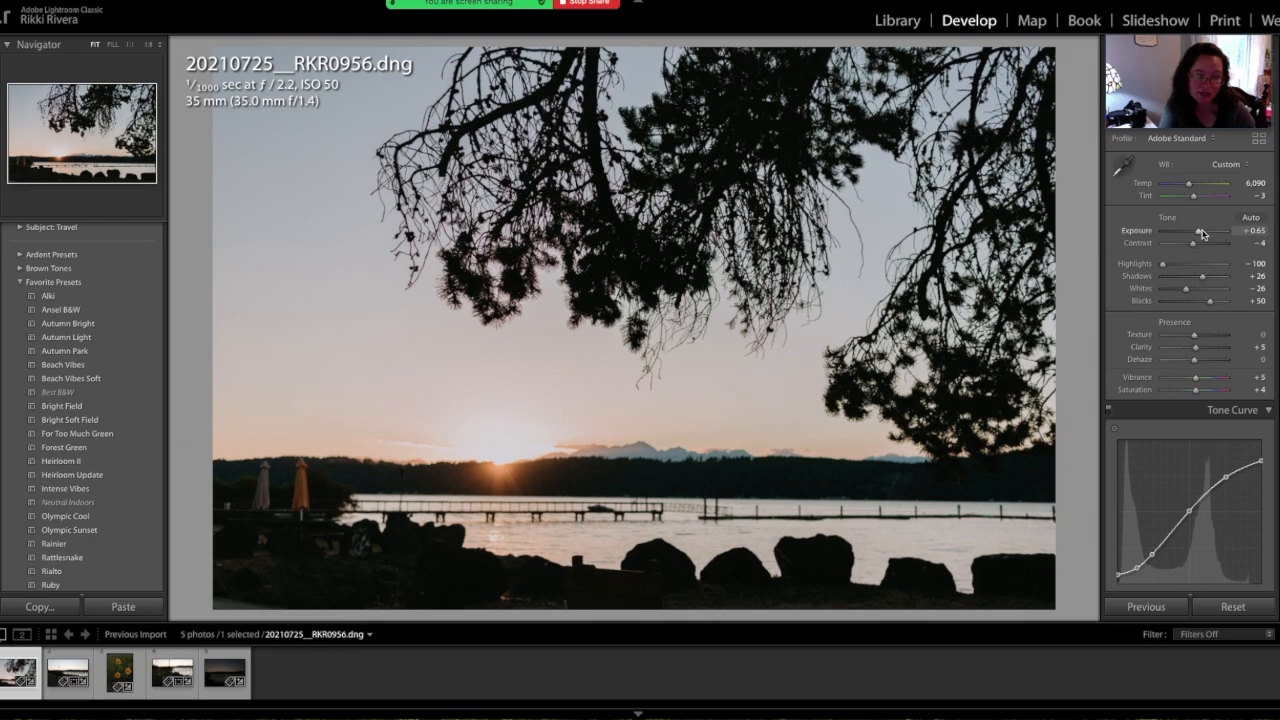
{"action": "left_click_drag", "start_coordinate": [1199, 232], "coordinate": [1190, 233]}
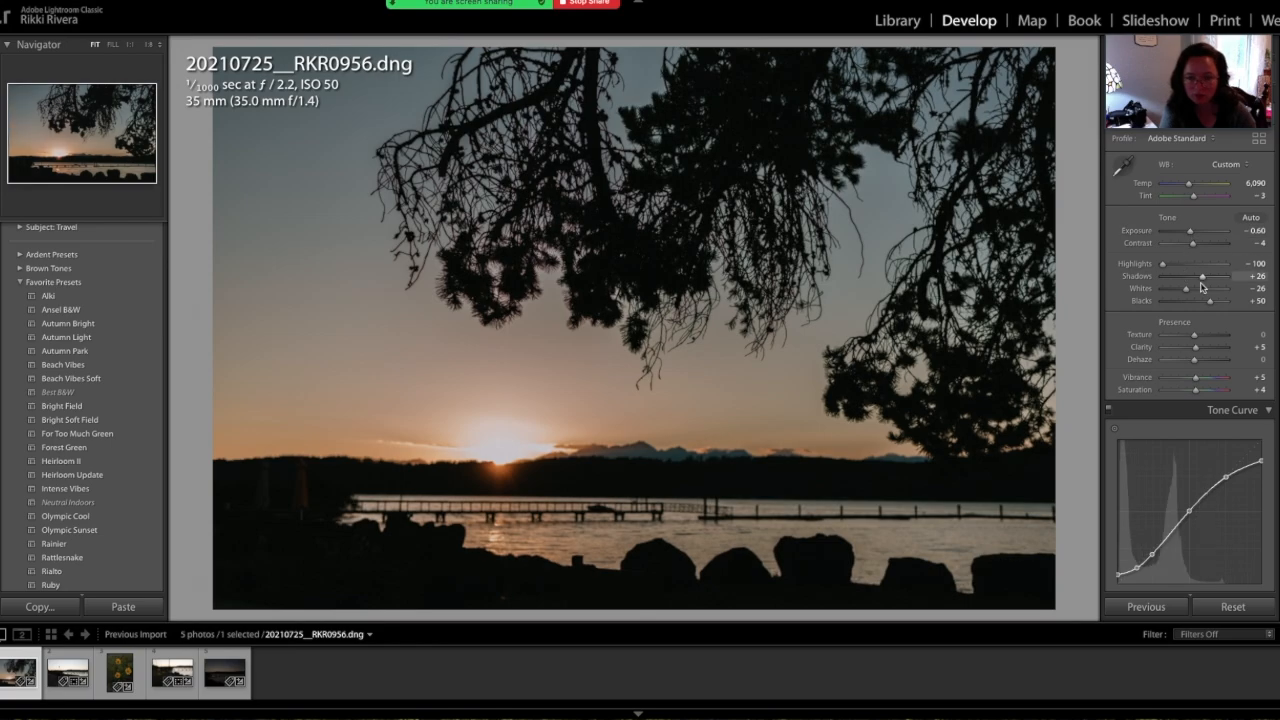
{"action": "left_click", "coordinate": [1220, 277]}
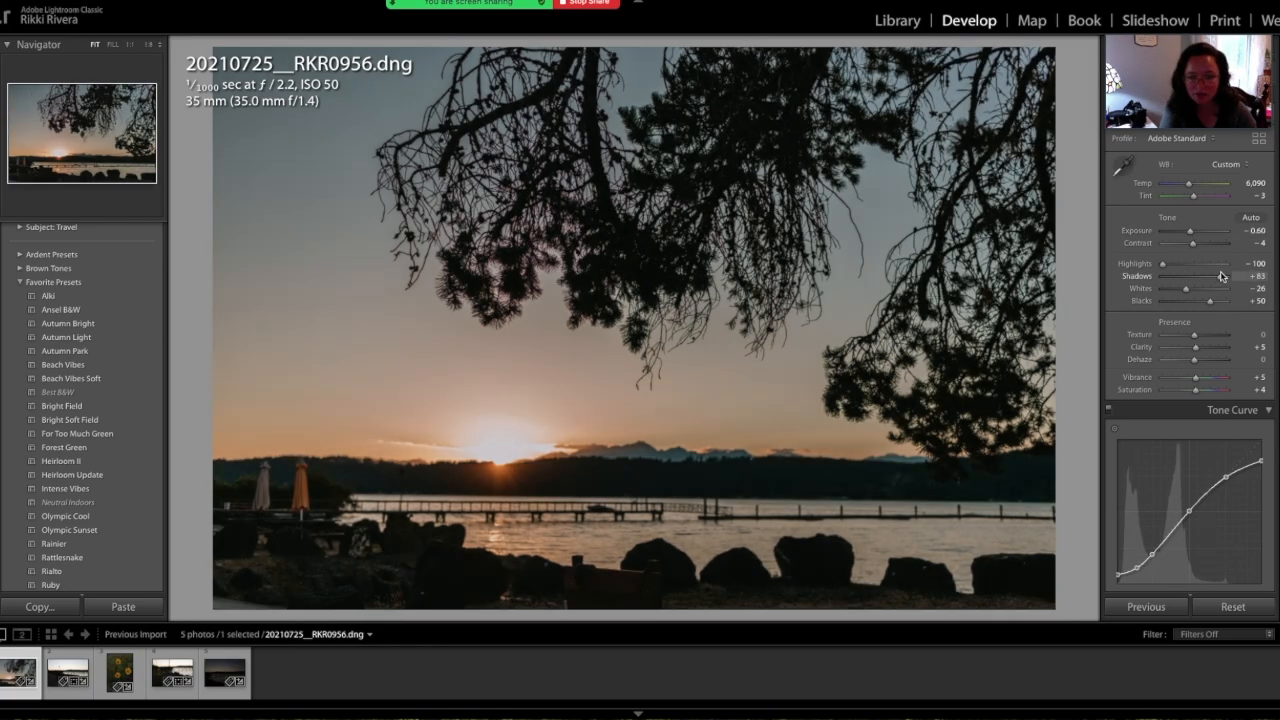
- Raise the lower part of the tone curve to lift the dark tones, and set Highlights to −65
{"action": "scroll", "coordinate": [1220, 359], "scroll_direction": "down", "scroll_amount": 3}
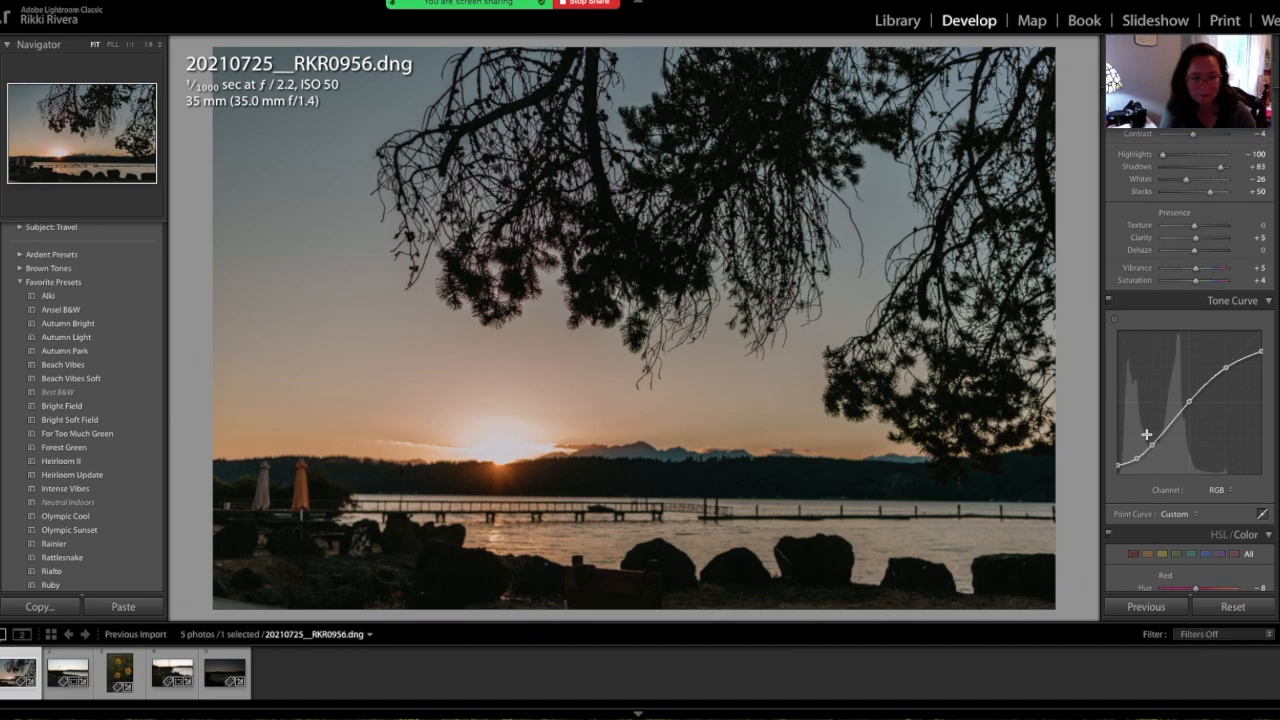
{"action": "mouse_move", "coordinate": [1150, 446]}
{"action": "left_mouse_down"}
{"action": "mouse_move", "coordinate": [1136, 456]}
{"action": "mouse_move", "coordinate": [1155, 437]}
{"action": "left_mouse_up"}
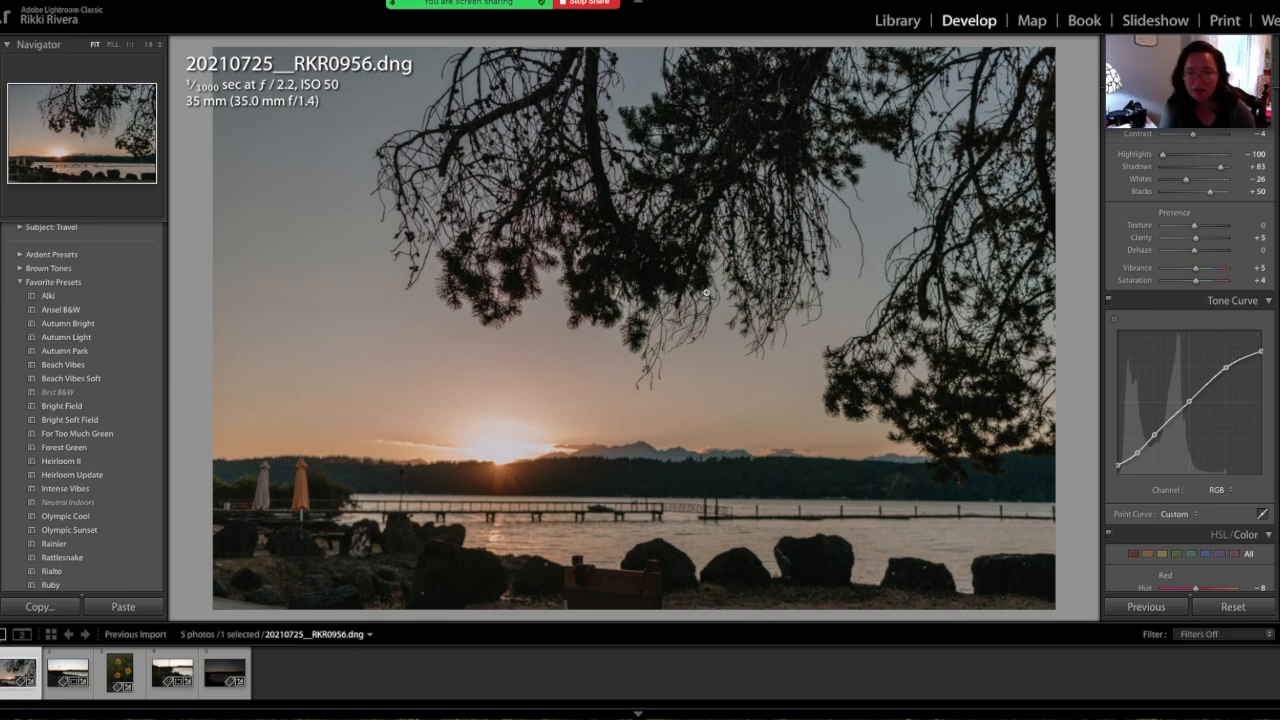
{"action": "left_click", "coordinate": [1173, 155]}
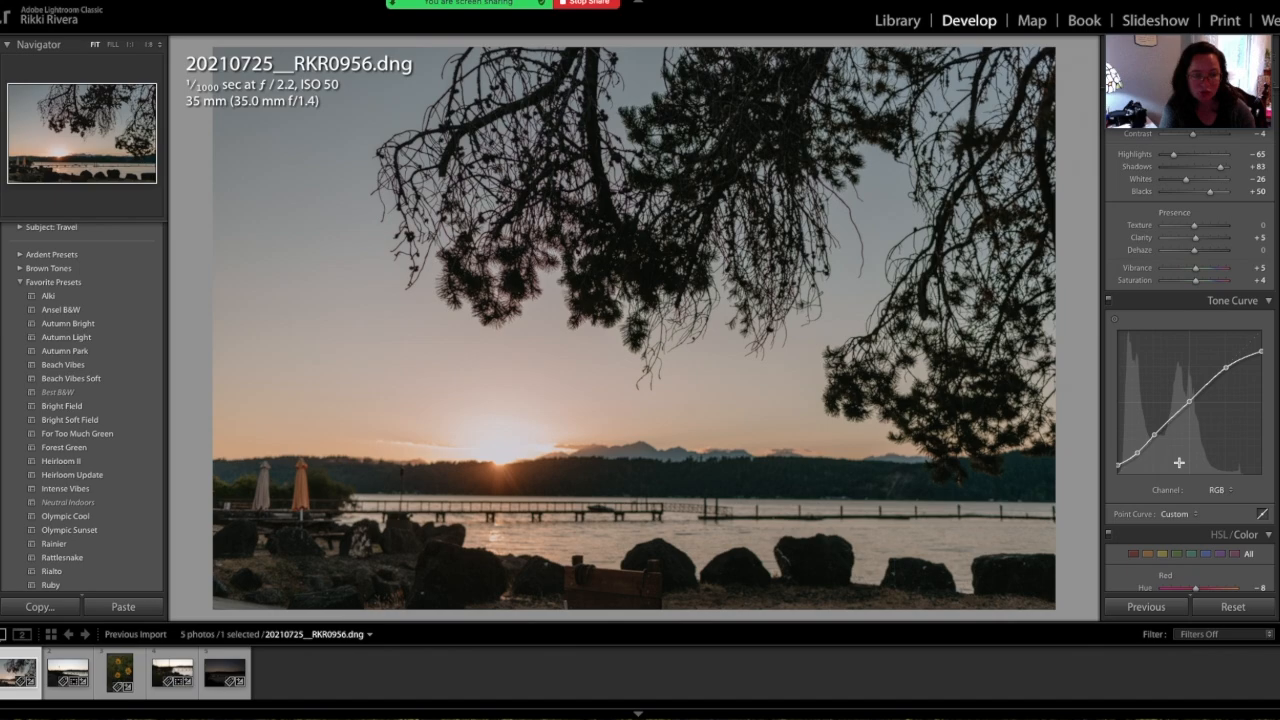
- In the HSL color adjustments, set Orange saturation to 0 and Yellow saturation to +3, and boost the blues
{"action": "scroll", "coordinate": [1182, 450], "scroll_direction": "down", "scroll_amount": 5}
{"action": "double_click", "coordinate": [1191, 435]}
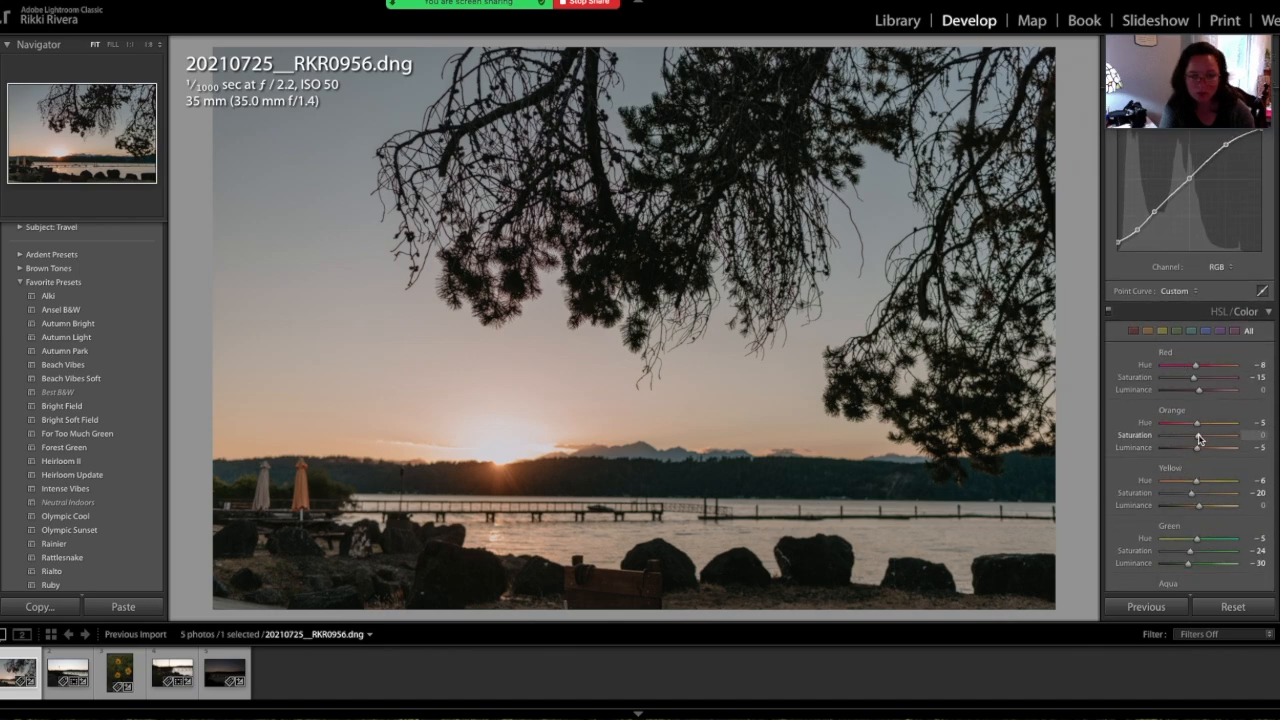
{"action": "left_click_drag", "start_coordinate": [1198, 497], "coordinate": [1201, 497]}
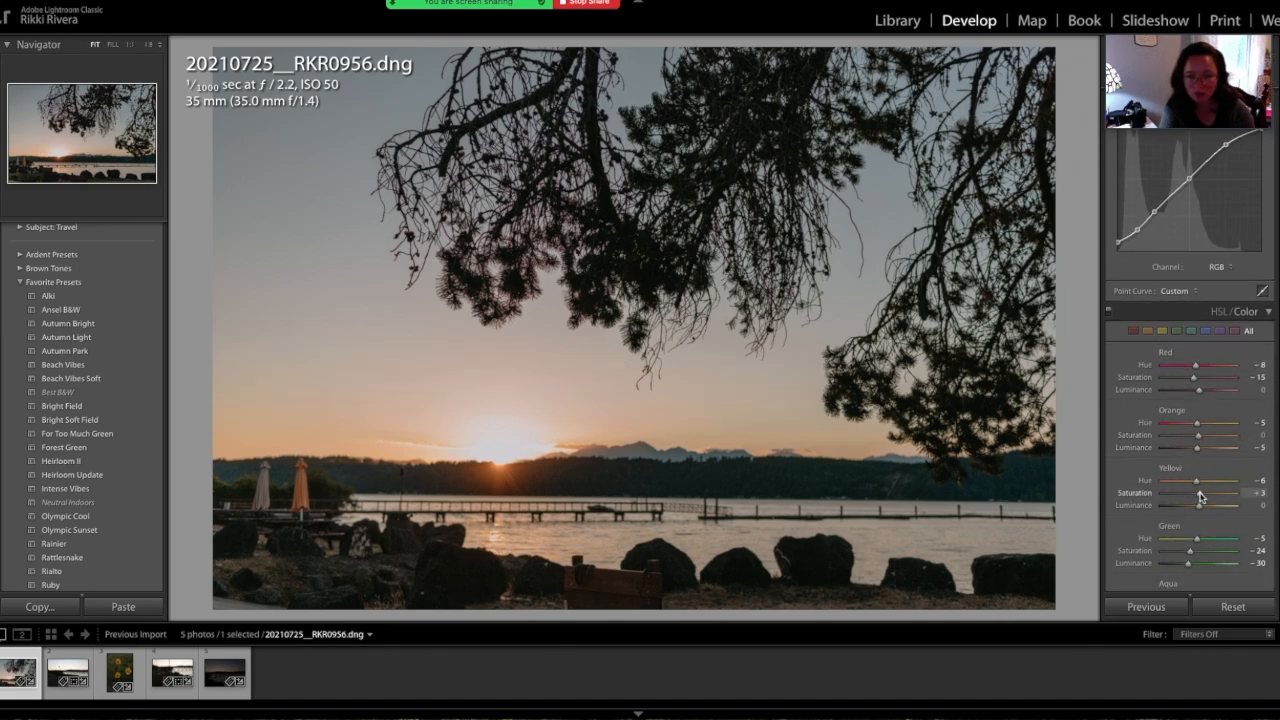
{"action": "scroll", "coordinate": [1200, 492], "scroll_direction": "down", "scroll_amount": 5}
{"action": "left_click_drag", "start_coordinate": [1198, 459], "coordinate": [1212, 461]}
- In the manual lens corrections, set the Defringe amount to 17 for purple and 9 for green
{"action": "scroll", "coordinate": [1205, 452], "scroll_direction": "down", "scroll_amount": 10}
{"action": "scroll", "coordinate": [1197, 445], "scroll_direction": "down", "scroll_amount": 4}
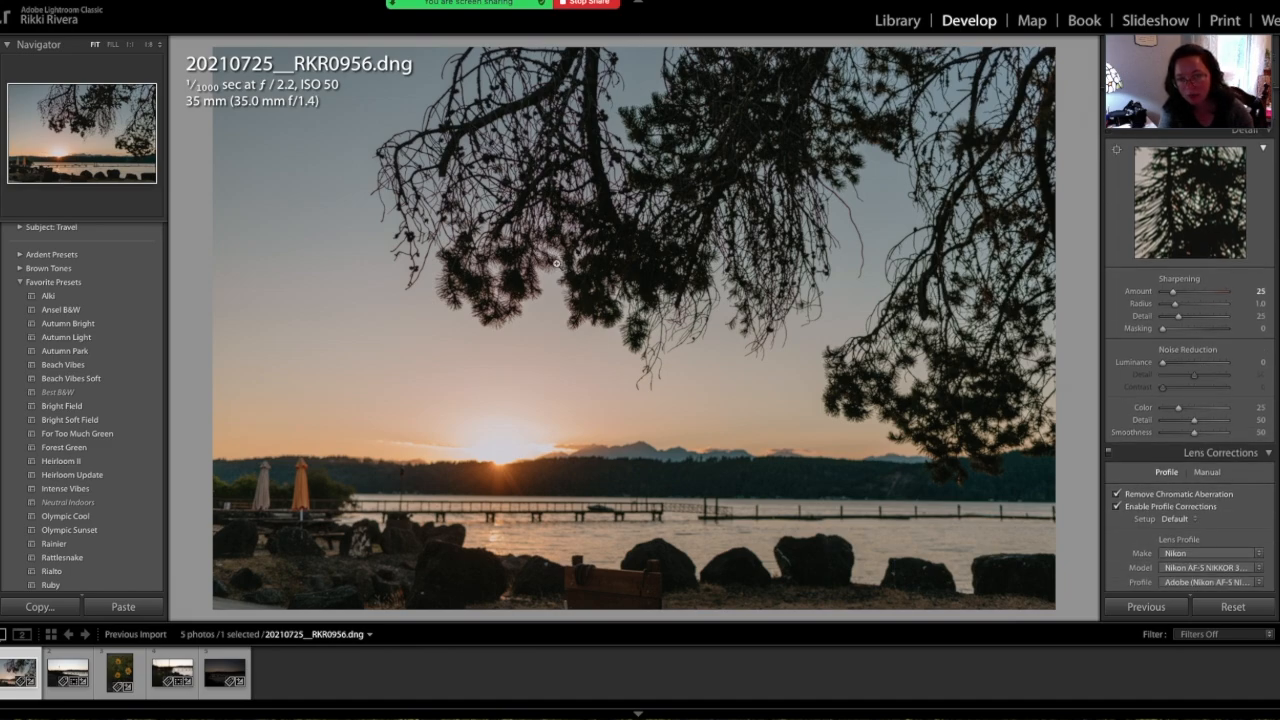
{"action": "scroll", "coordinate": [1217, 494], "scroll_direction": "down", "scroll_amount": 1}
{"action": "scroll", "coordinate": [1217, 494], "scroll_direction": "down", "scroll_amount": 2}
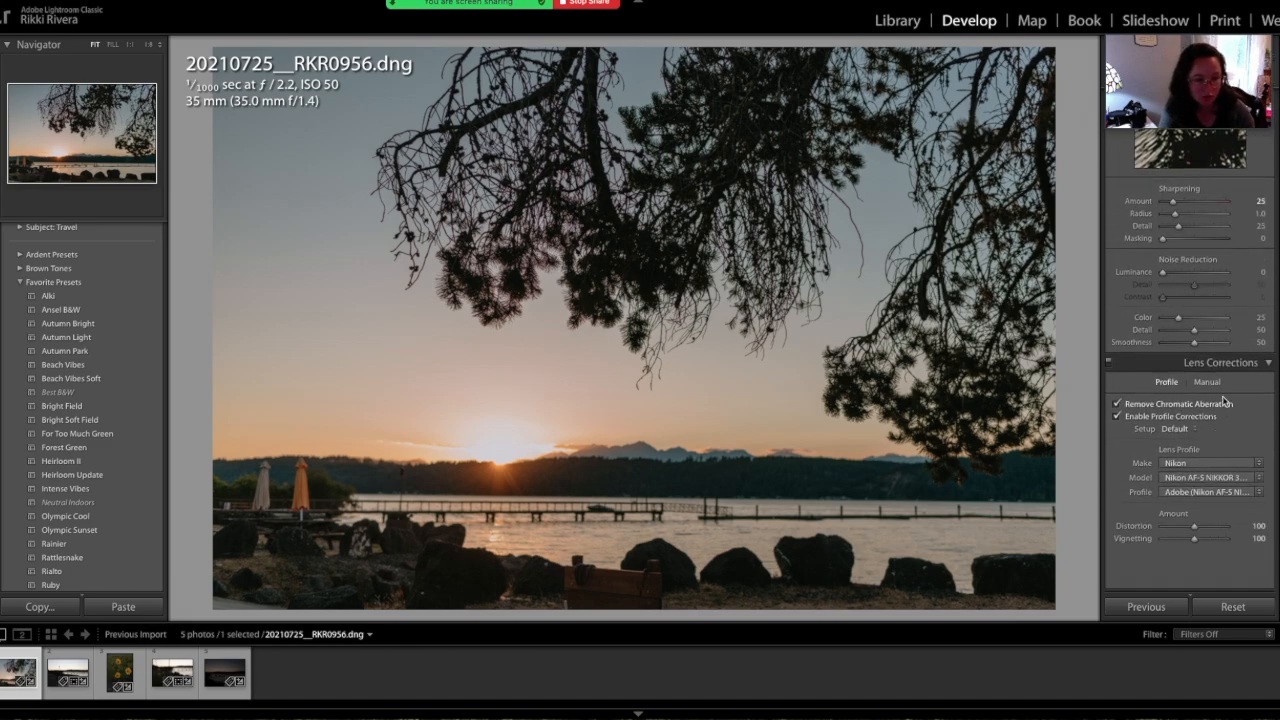
{"action": "left_click", "coordinate": [1210, 383]}
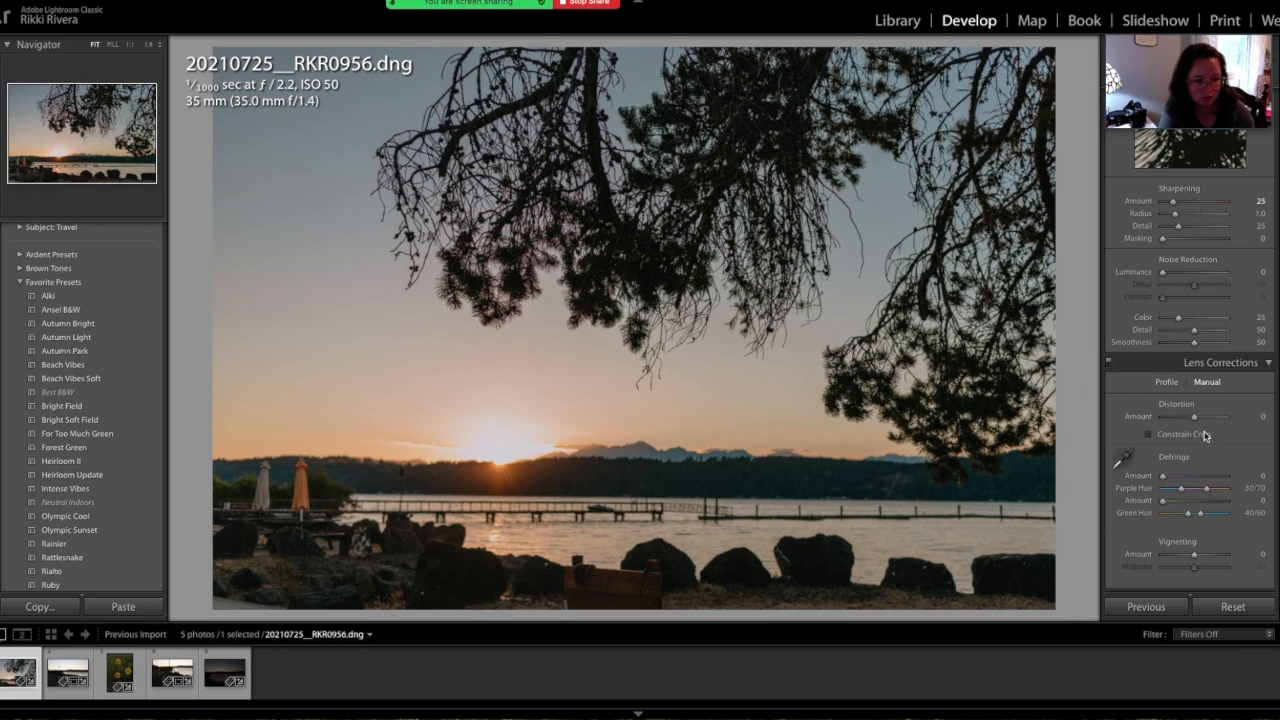
{"action": "left_click", "coordinate": [1192, 500]}
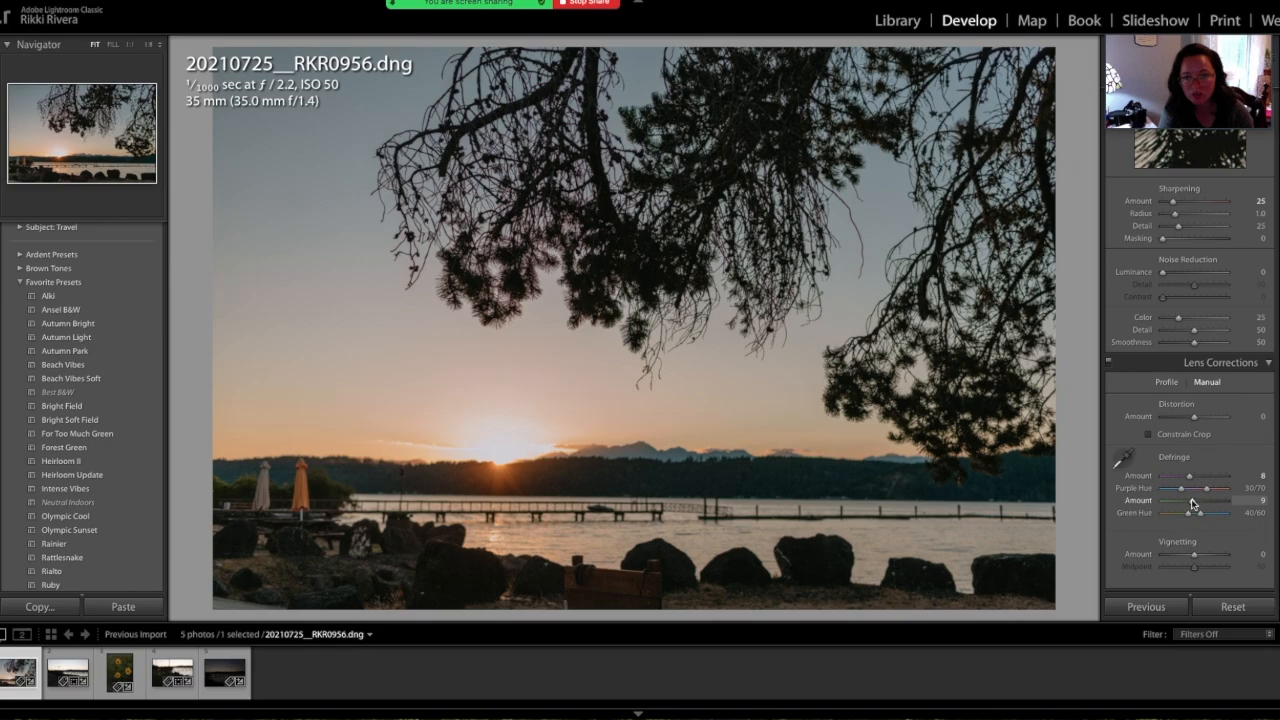
{"action": "left_click", "coordinate": [1216, 477]}
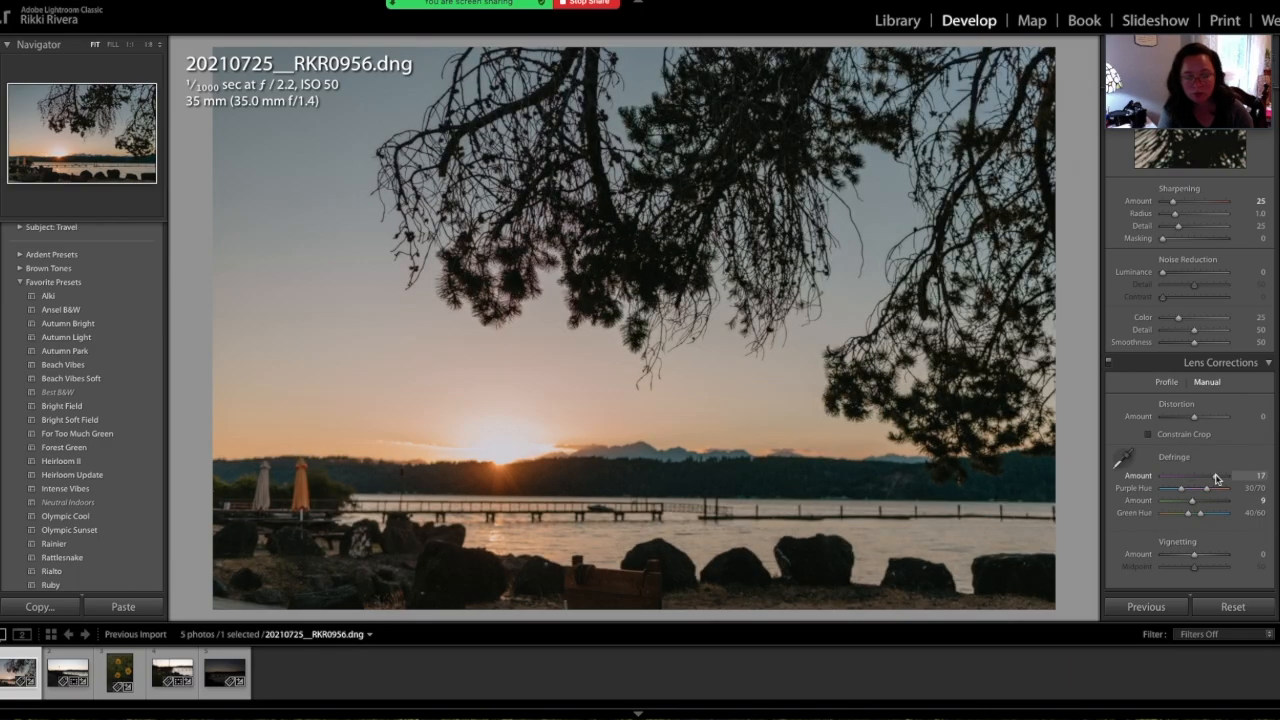
- Copy the sunset photo's develop settings with the preselected options and paste them onto the bench photo
{"action": "scroll", "coordinate": [1195, 450], "scroll_direction": "up", "scroll_amount": 5}
{"action": "scroll", "coordinate": [1176, 426], "scroll_direction": "up", "scroll_amount": 6}
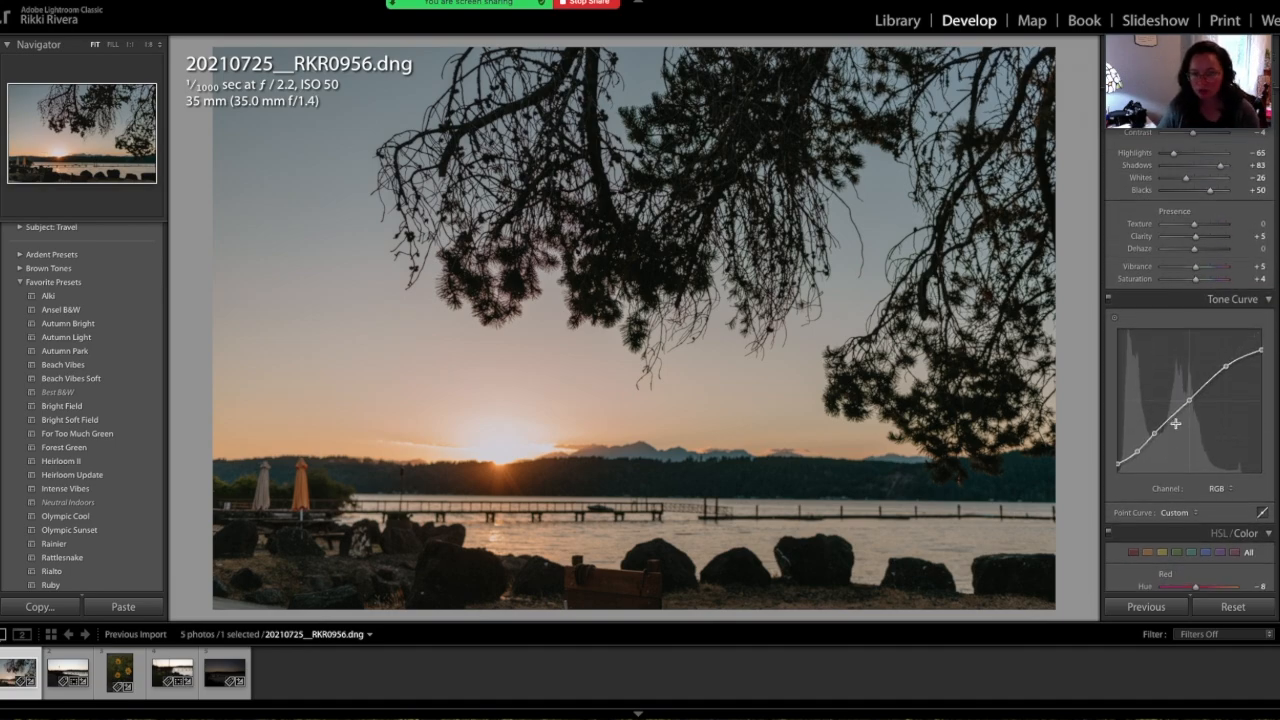
{"action": "key", "text": "super+shift+c"}
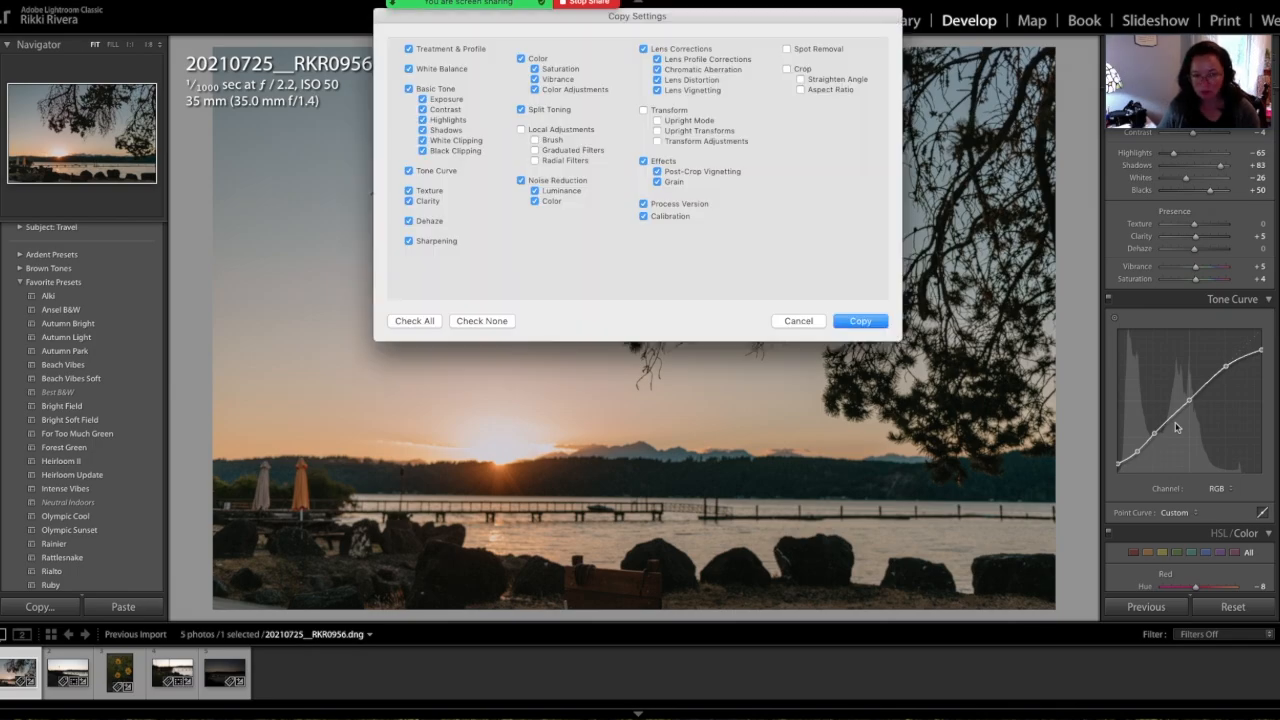
{"action": "key", "text": "Return"}
{"action": "key", "text": "Right"}
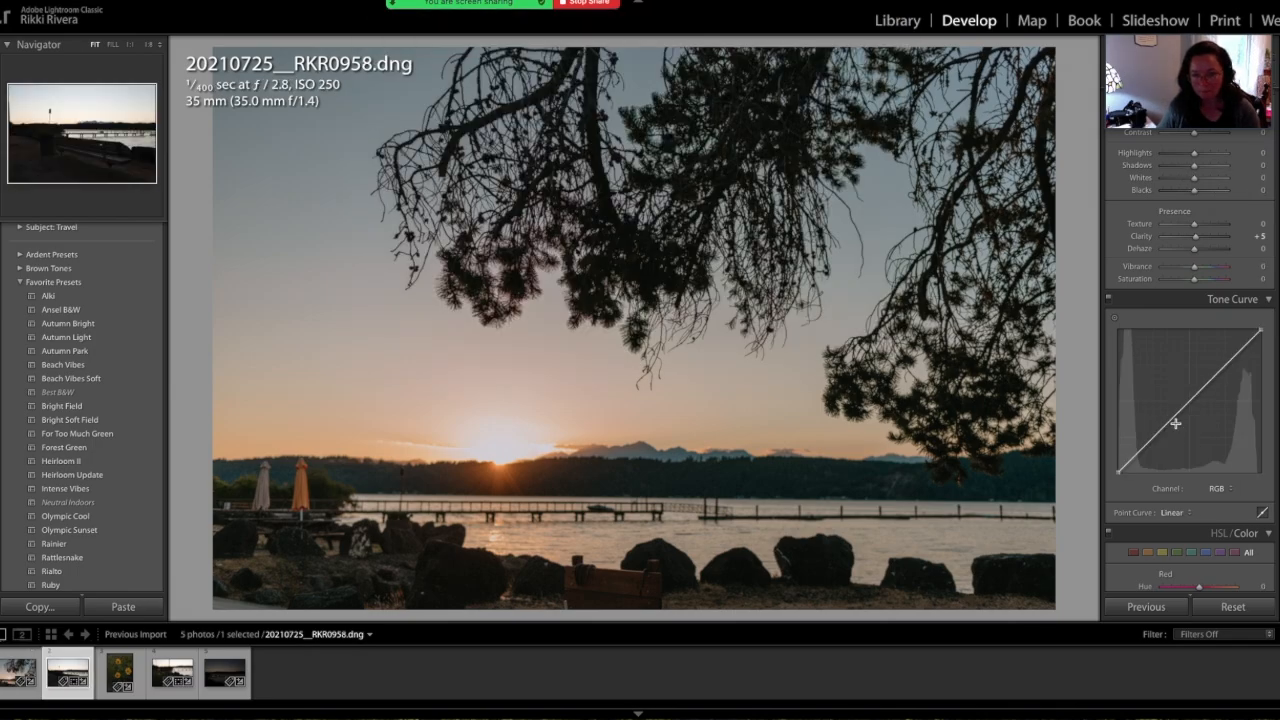
{"action": "key", "text": "super+shift+v"}
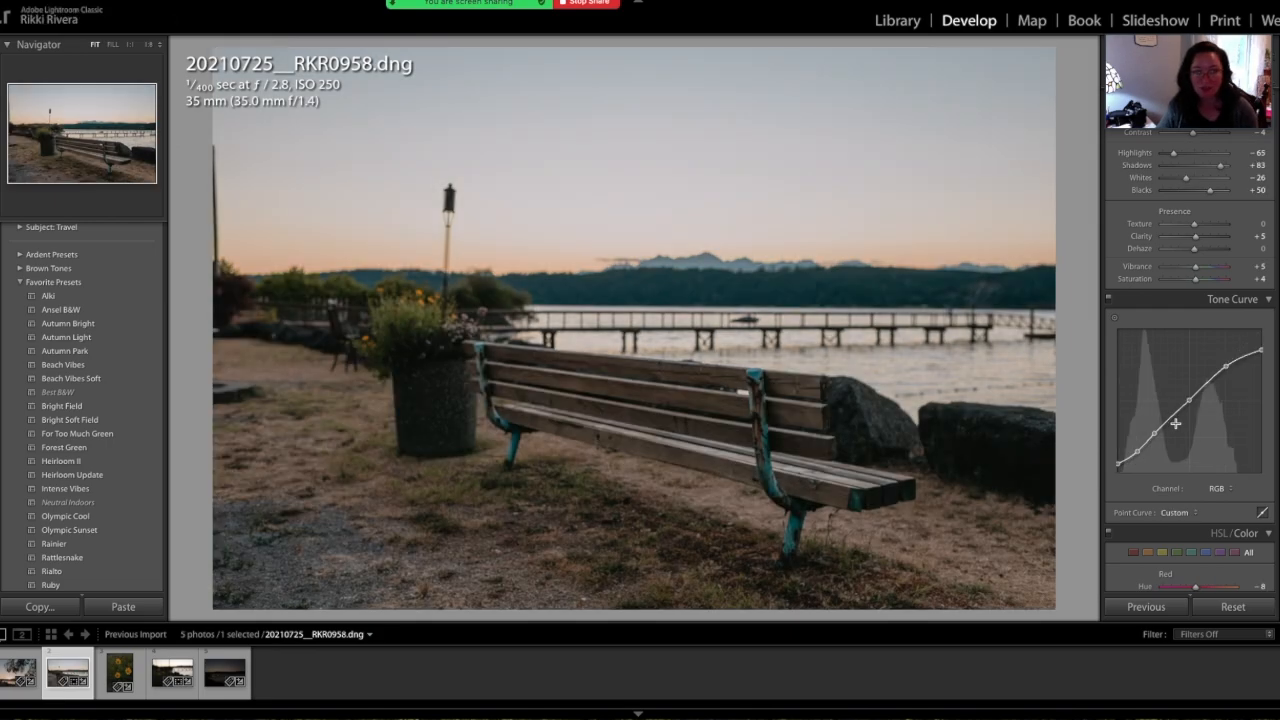
- Adjust the bench photo's tone to Exposure 0.00, Contrast +32, Highlights −33 and Shadows +51
{"action": "scroll", "coordinate": [1175, 424], "scroll_direction": "up", "scroll_amount": 3}
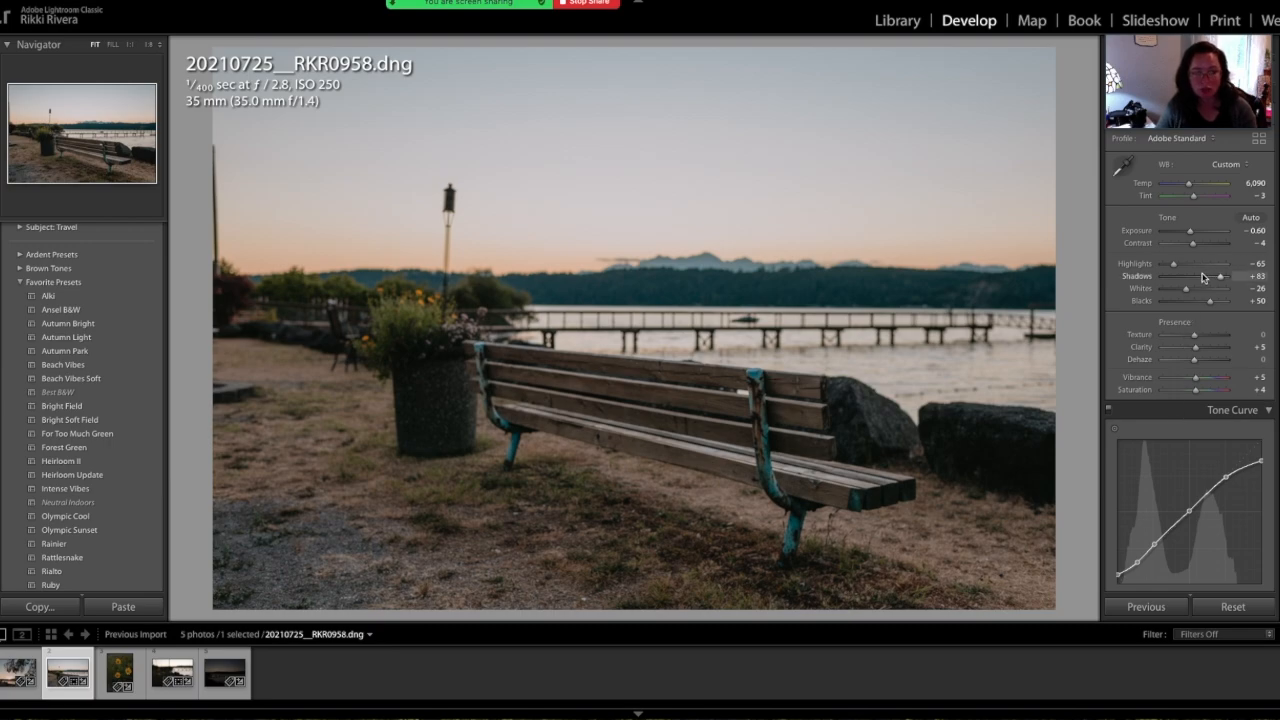
{"action": "mouse_move", "coordinate": [1190, 233]}
{"action": "left_mouse_down"}
{"action": "mouse_move", "coordinate": [1206, 246]}
{"action": "mouse_move", "coordinate": [1195, 234]}
{"action": "left_mouse_up"}
{"action": "left_click_drag", "start_coordinate": [1220, 276], "coordinate": [1211, 280]}
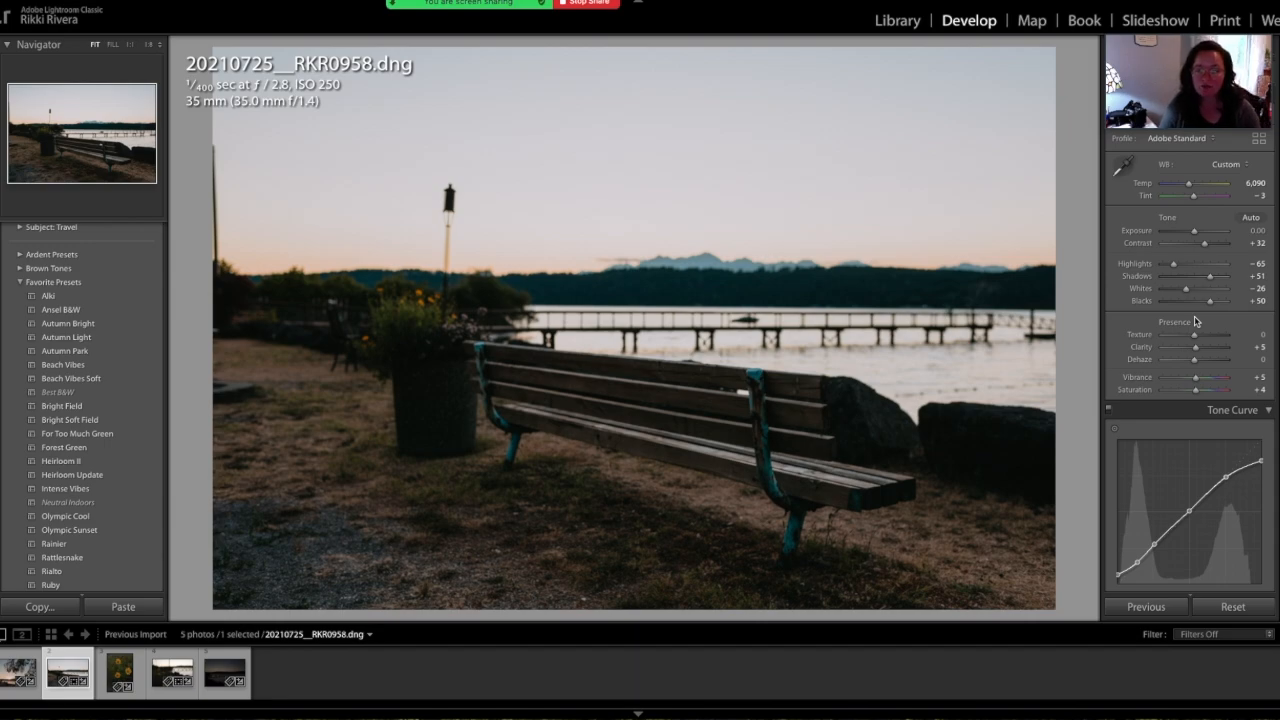
{"action": "left_click", "coordinate": [1185, 264]}
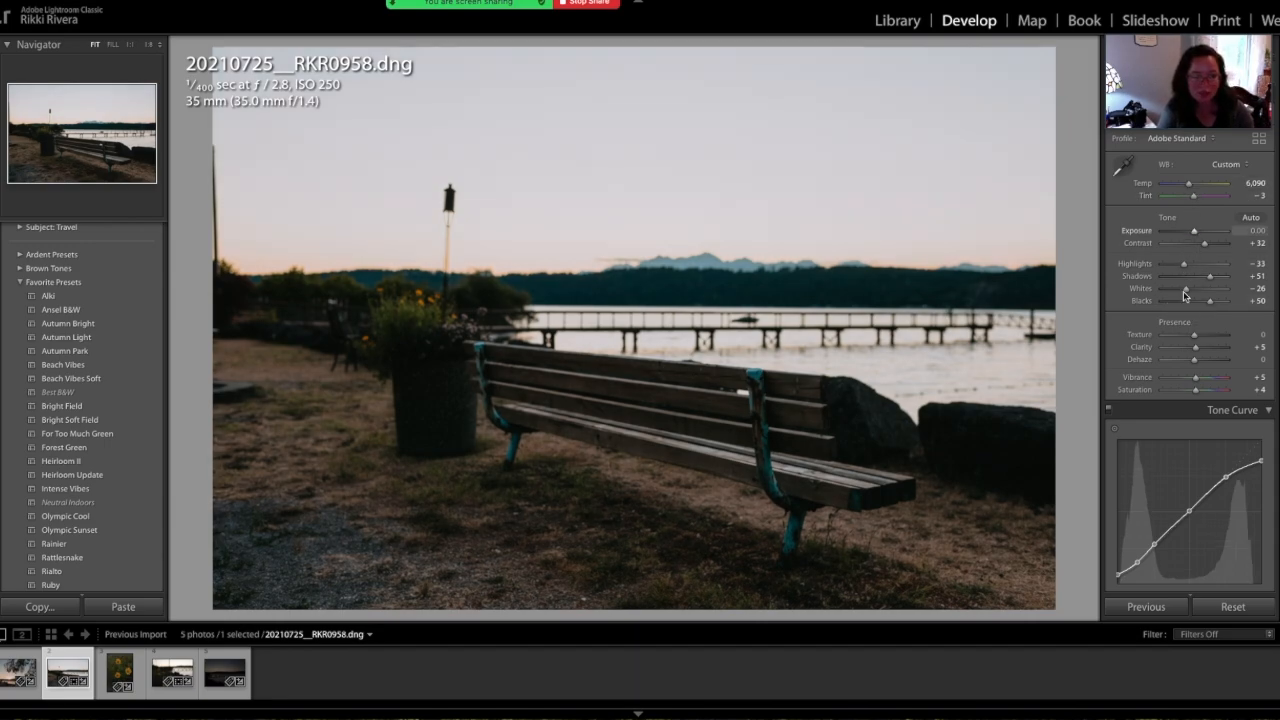
- Set the bench photo's Exposure to +0.20 and compare it with the sunset photo's edited and original versions
{"action": "left_click_drag", "start_coordinate": [1193, 233], "coordinate": [1196, 232]}
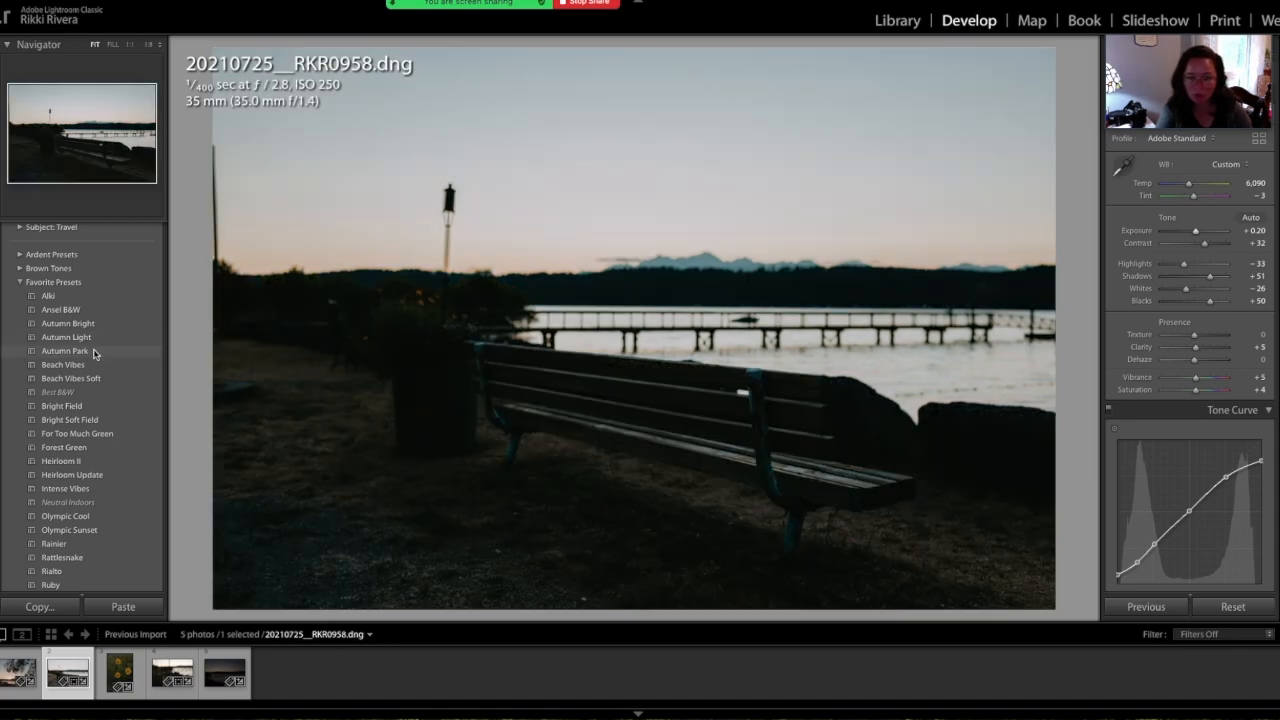
{"action": "key", "text": "Left"}
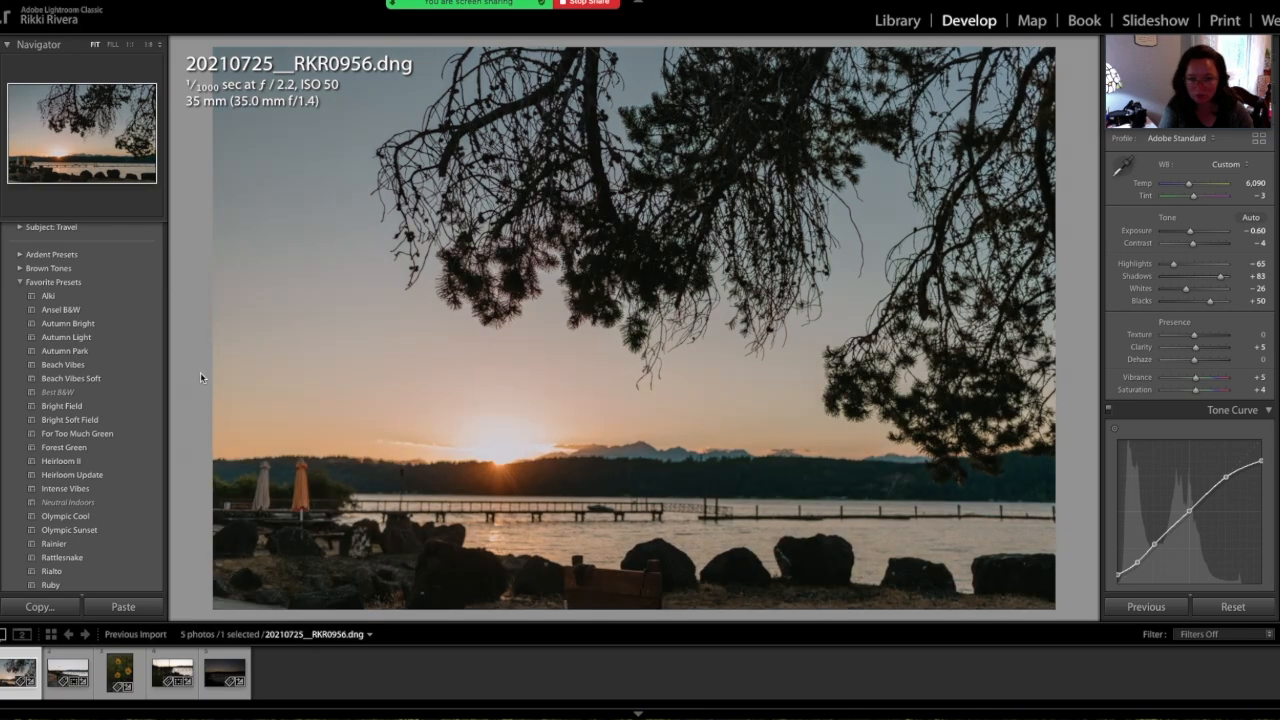
{"action": "key", "text": "backslash"}
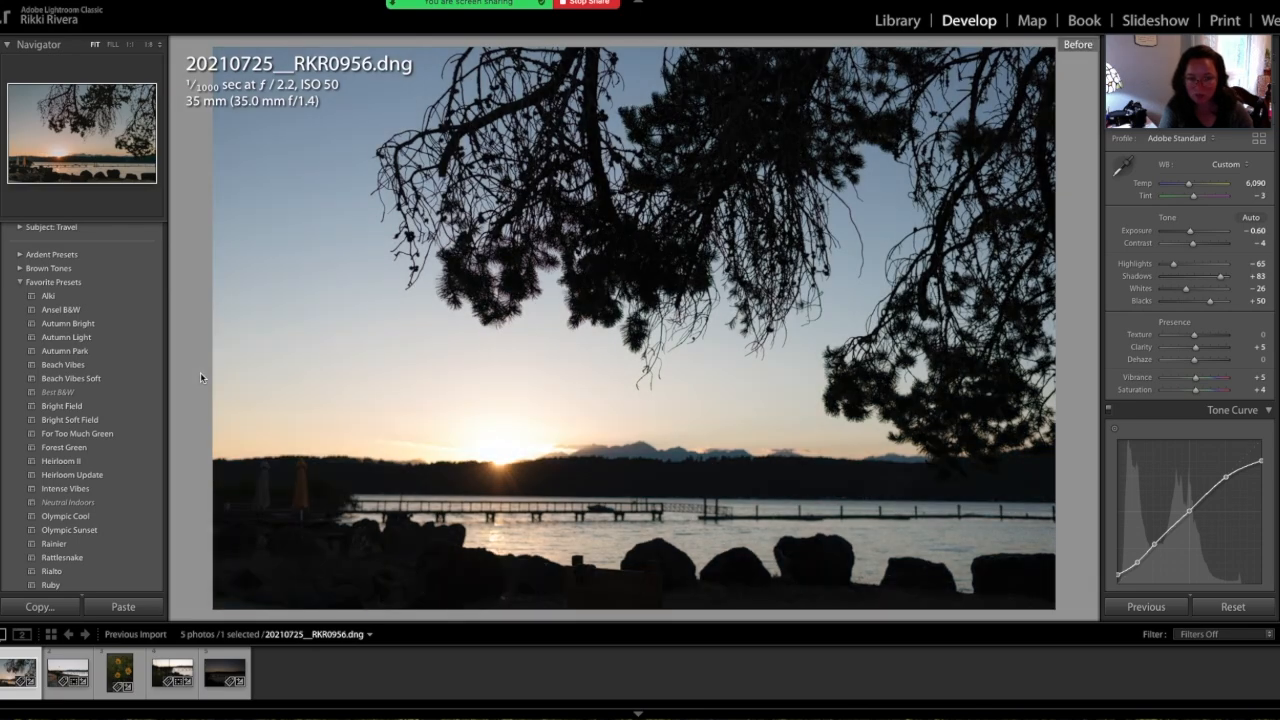
{"action": "key", "text": "backslash"}
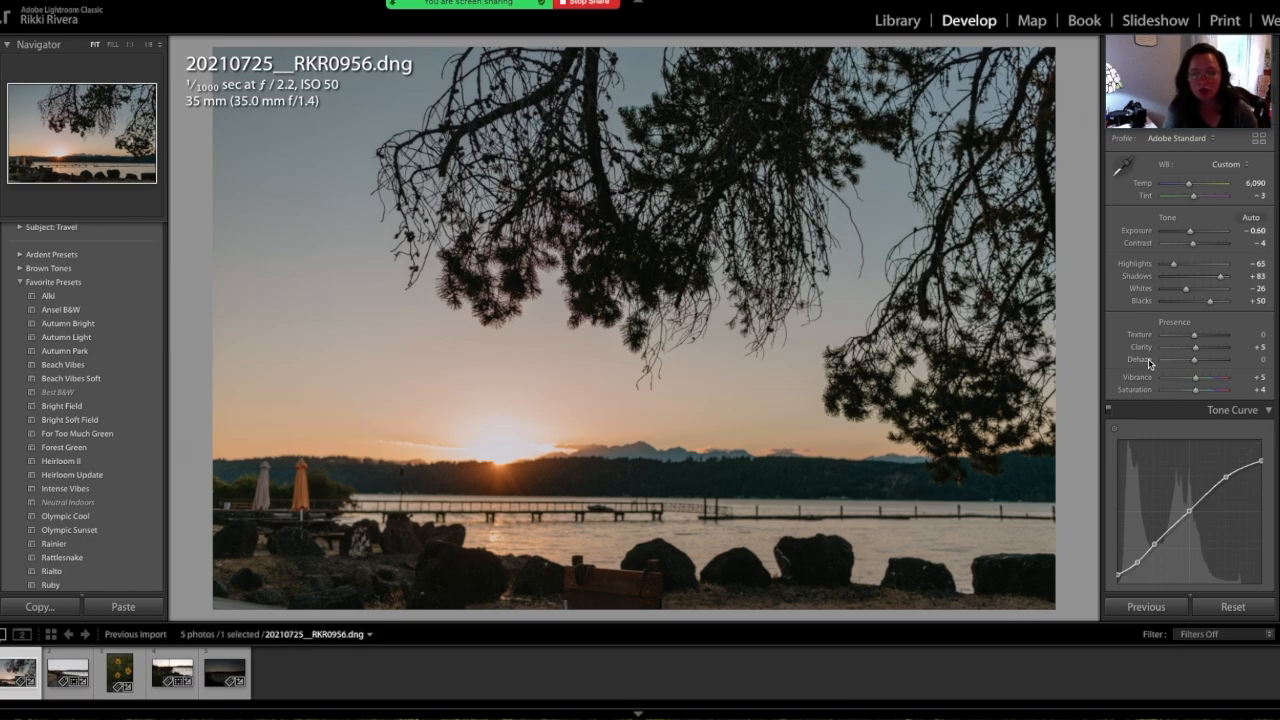
{"action": "key", "text": "Right"}
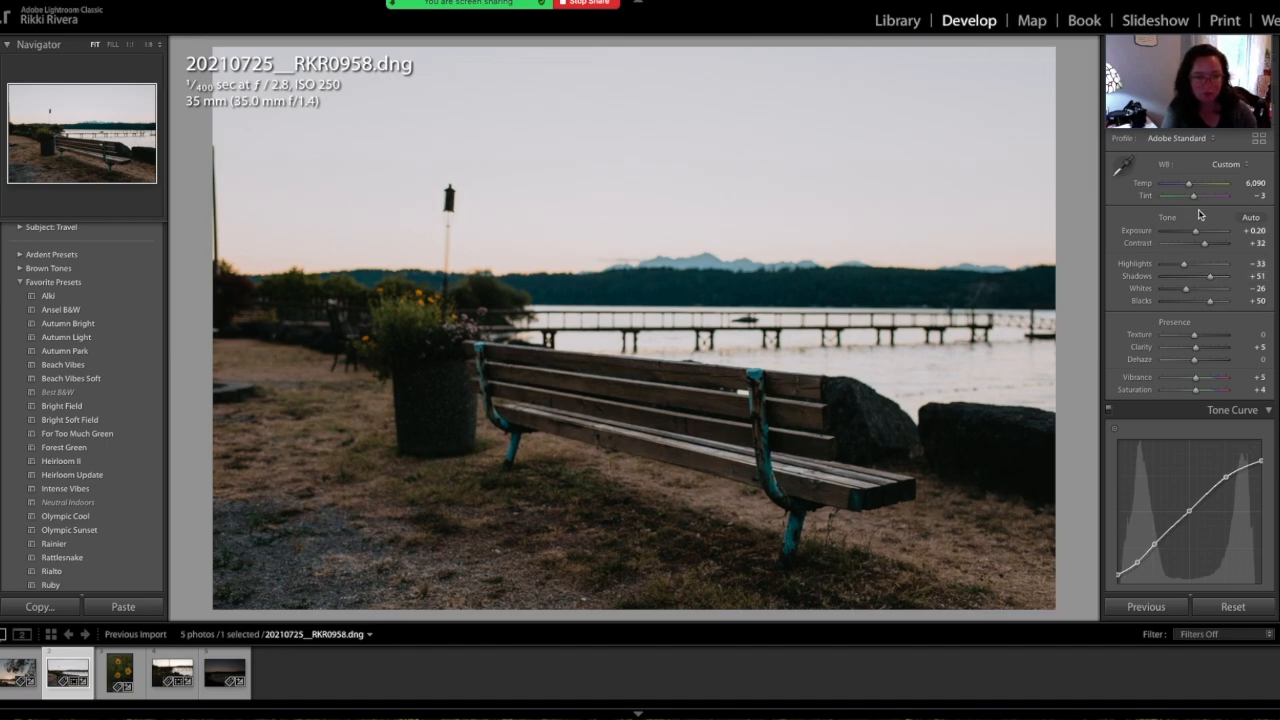
- Set the bench photo's Temp to 6,738 and Highlights to −74, and compare the edit with the original
{"action": "left_click_drag", "start_coordinate": [1189, 184], "coordinate": [1192, 186]}
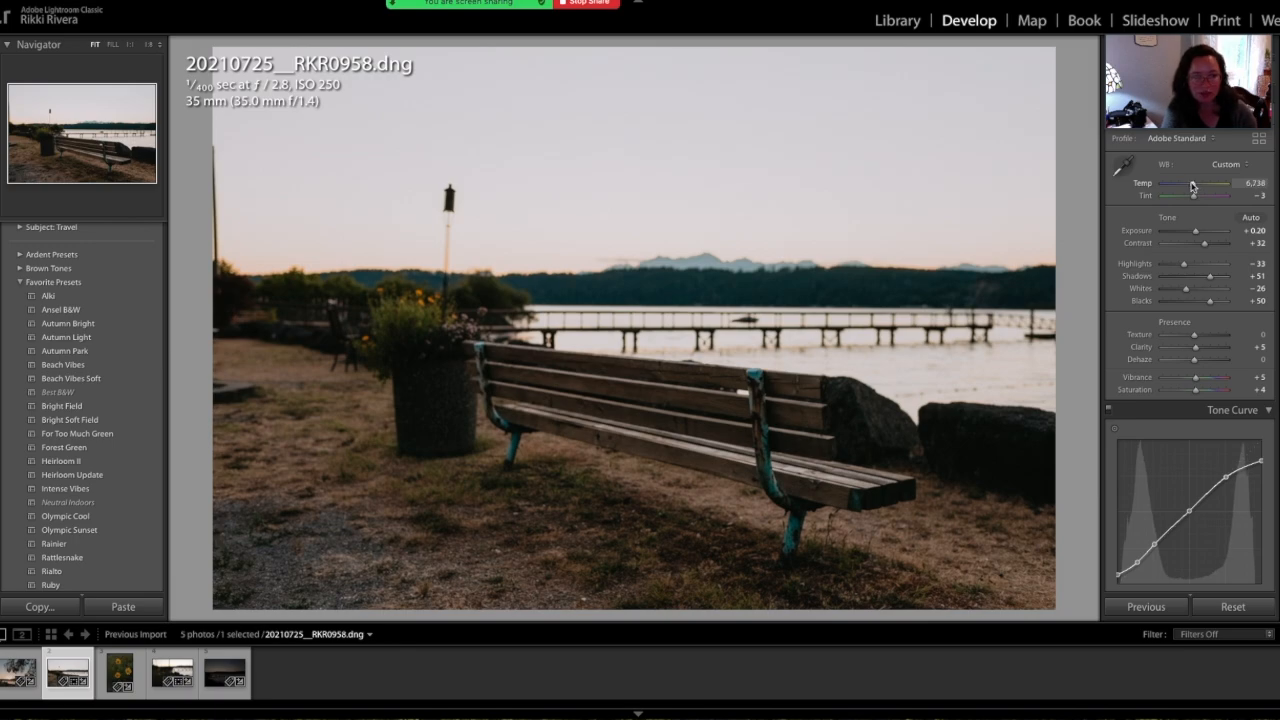
{"action": "left_click", "coordinate": [1171, 265]}
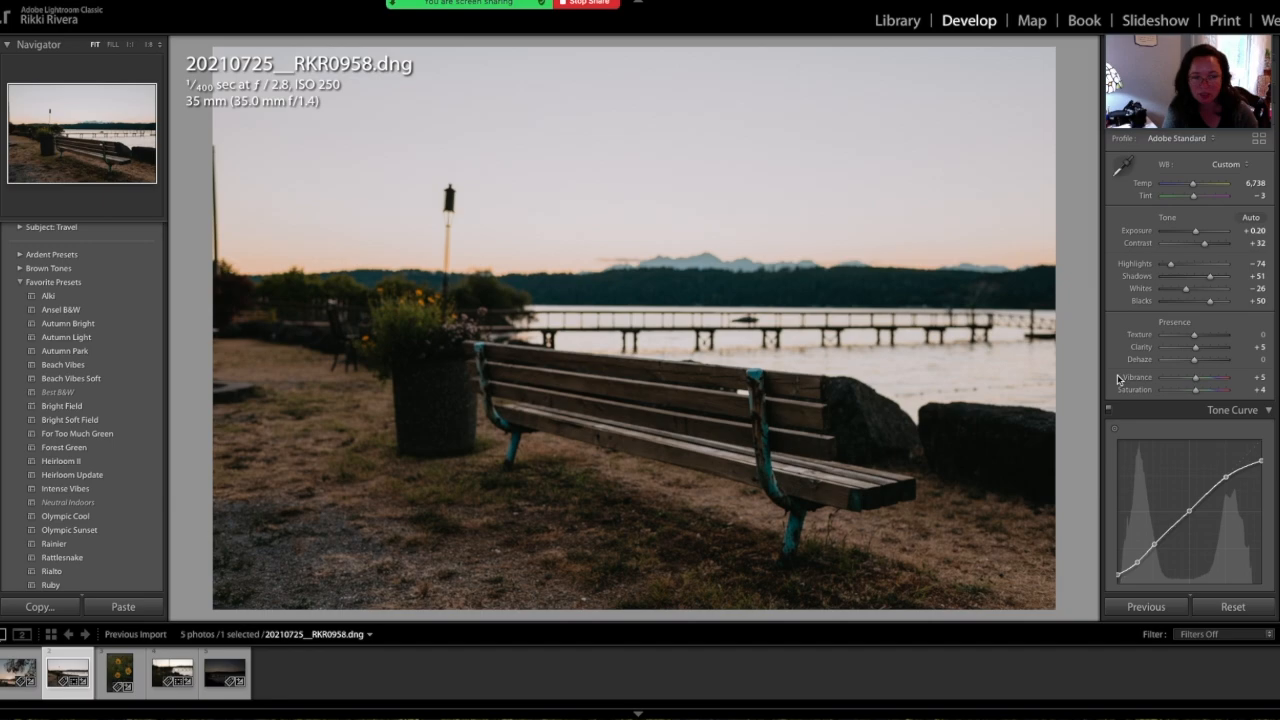
{"action": "key", "text": "backslash"}
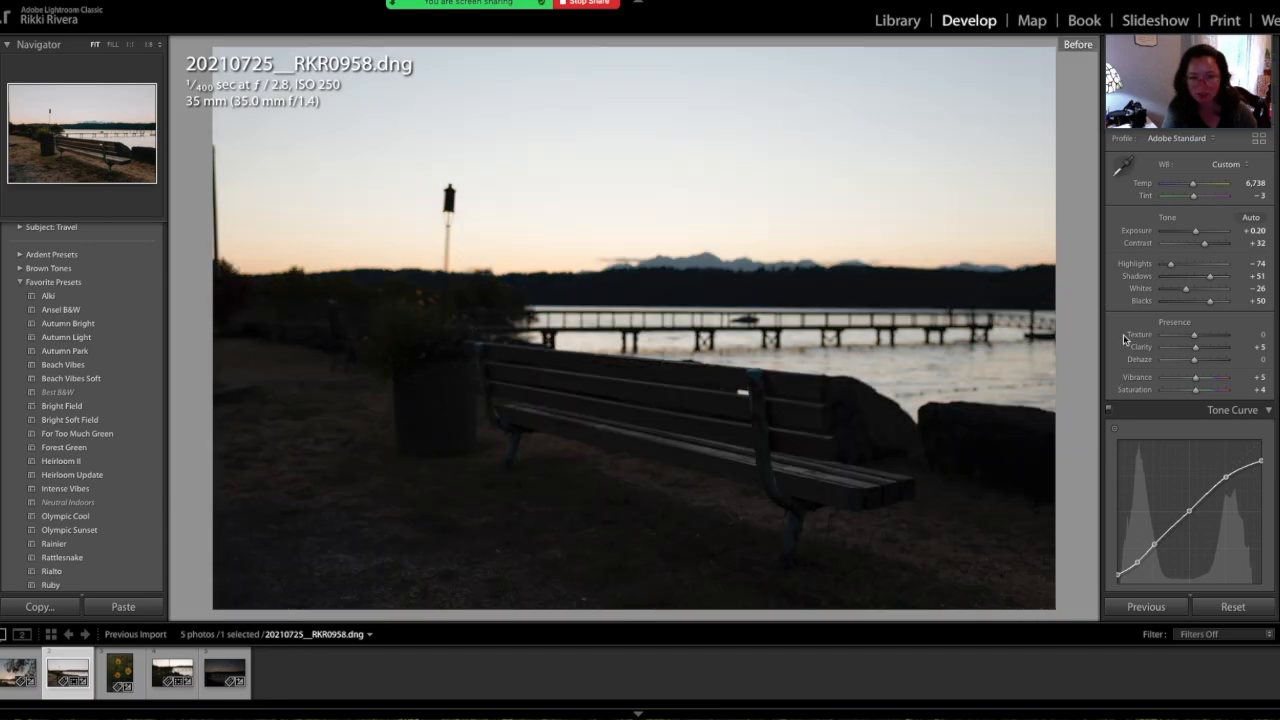
{"action": "key", "text": "backslash"}
- Lower the highlight point and the white end point of the bench photo's RGB tone curve, the end point to about 82%
{"action": "scroll", "coordinate": [1160, 430], "scroll_direction": "down", "scroll_amount": 1}
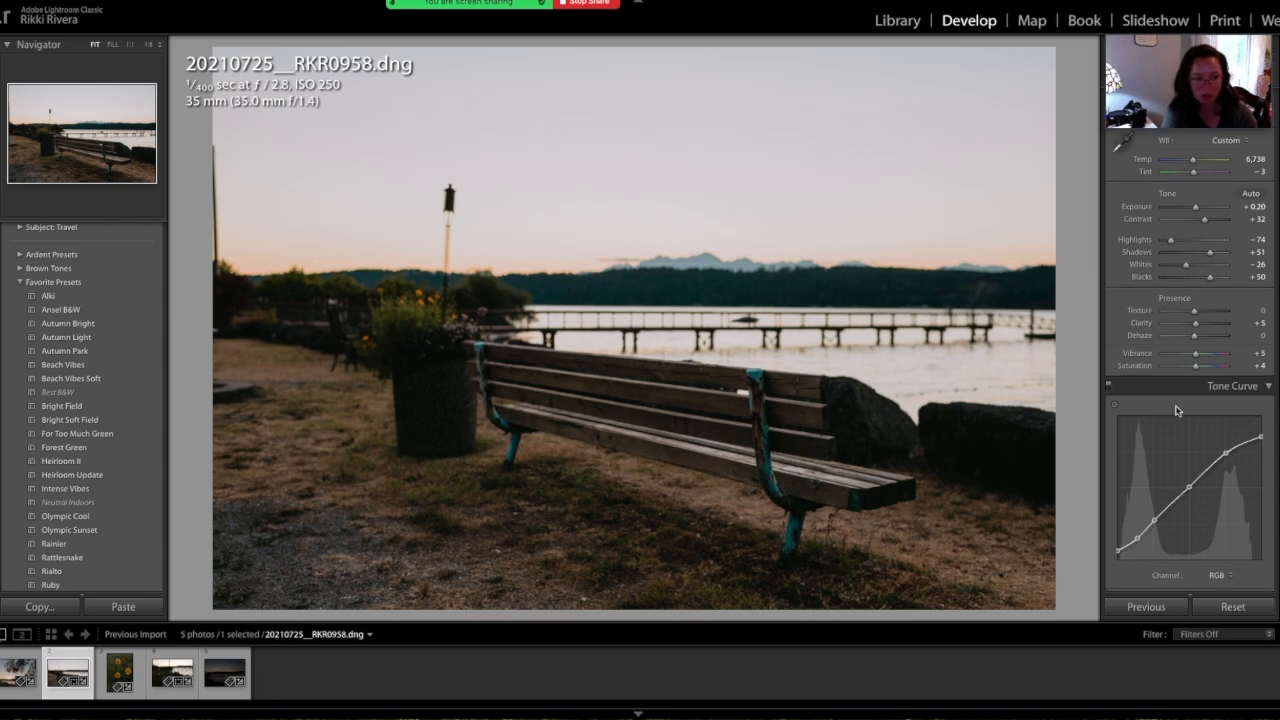
{"action": "left_click_drag", "start_coordinate": [1226, 453], "coordinate": [1229, 461]}
{"action": "left_click_drag", "start_coordinate": [1261, 438], "coordinate": [1262, 440]}
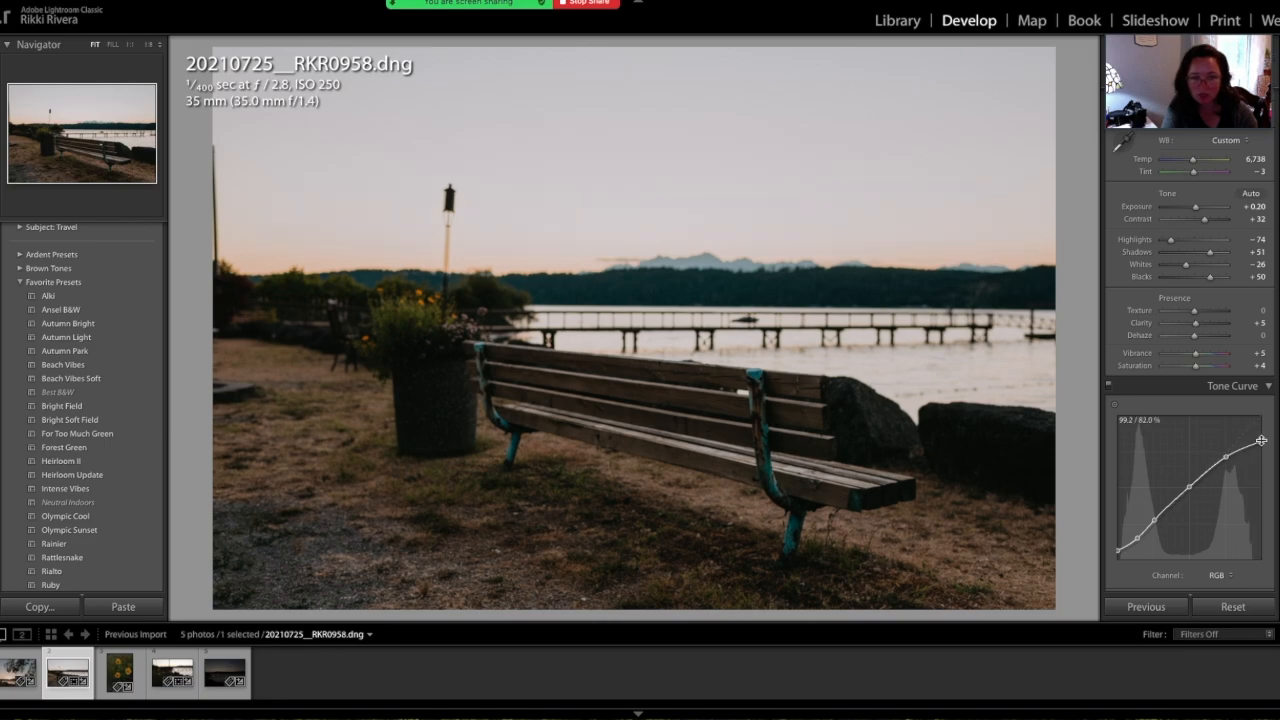
- Copy the bench photo's develop settings and paste them onto the yellow flower close-up
{"action": "scroll", "coordinate": [1250, 420], "scroll_direction": "down", "scroll_amount": 3}
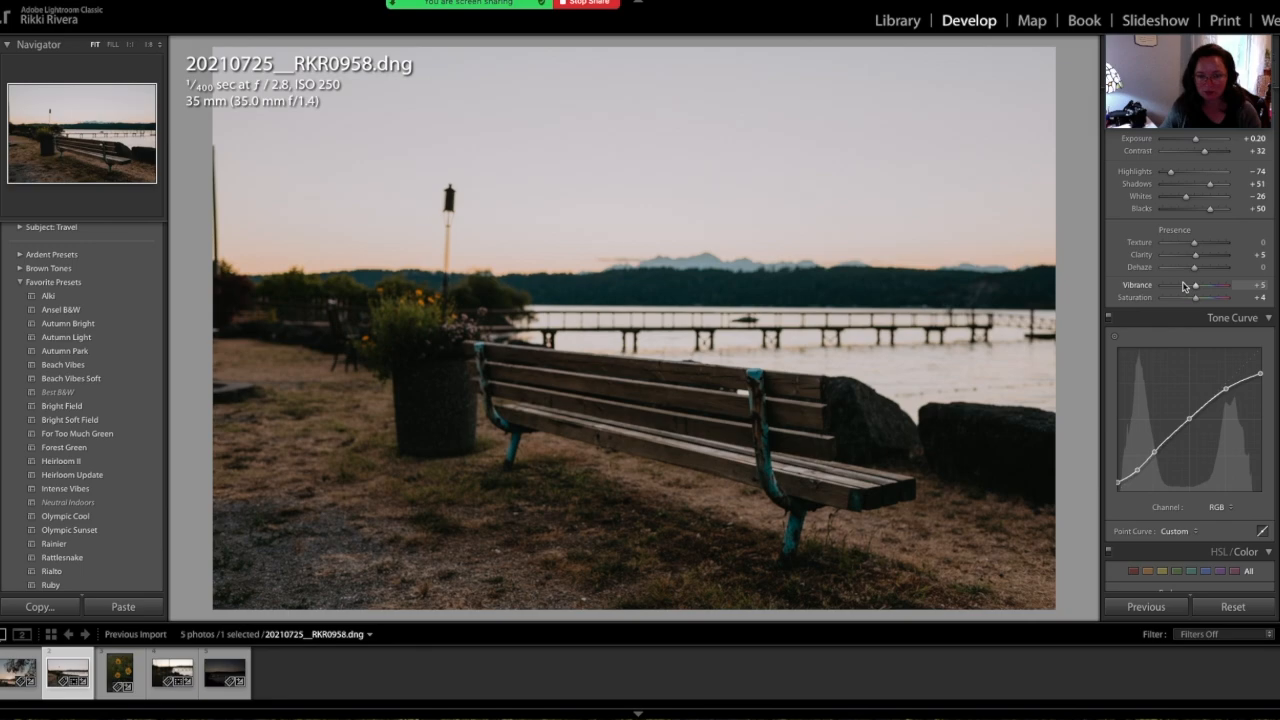
{"action": "key", "text": "Right"}
{"action": "key", "text": "ctrl+shift+v"}
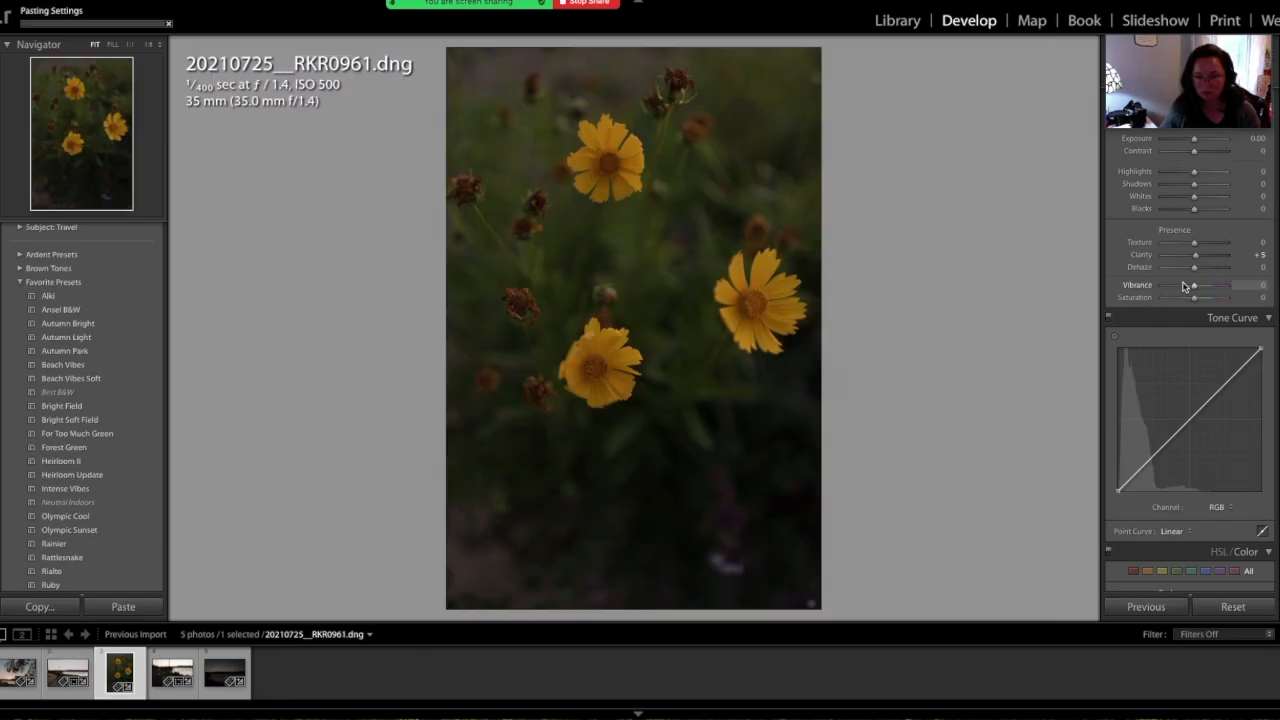
- Adjust the flower close-up to Exposure +0.60, Contrast +4, Highlights +5, Temp 6,212, Tint −12 and Saturation −14
{"action": "scroll", "coordinate": [1187, 250], "scroll_direction": "up", "scroll_amount": 2}
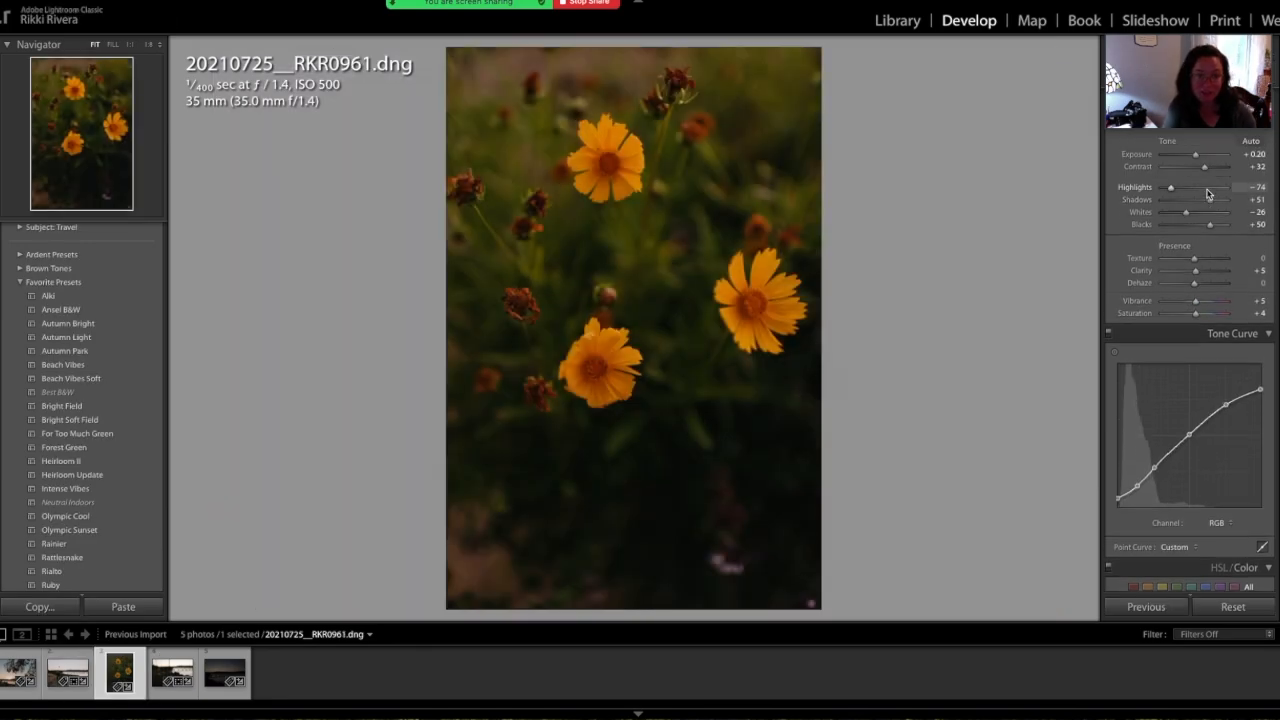
{"action": "left_click_drag", "start_coordinate": [1204, 182], "coordinate": [1197, 207]}
{"action": "scroll", "coordinate": [1197, 207], "scroll_direction": "up", "scroll_amount": 2}
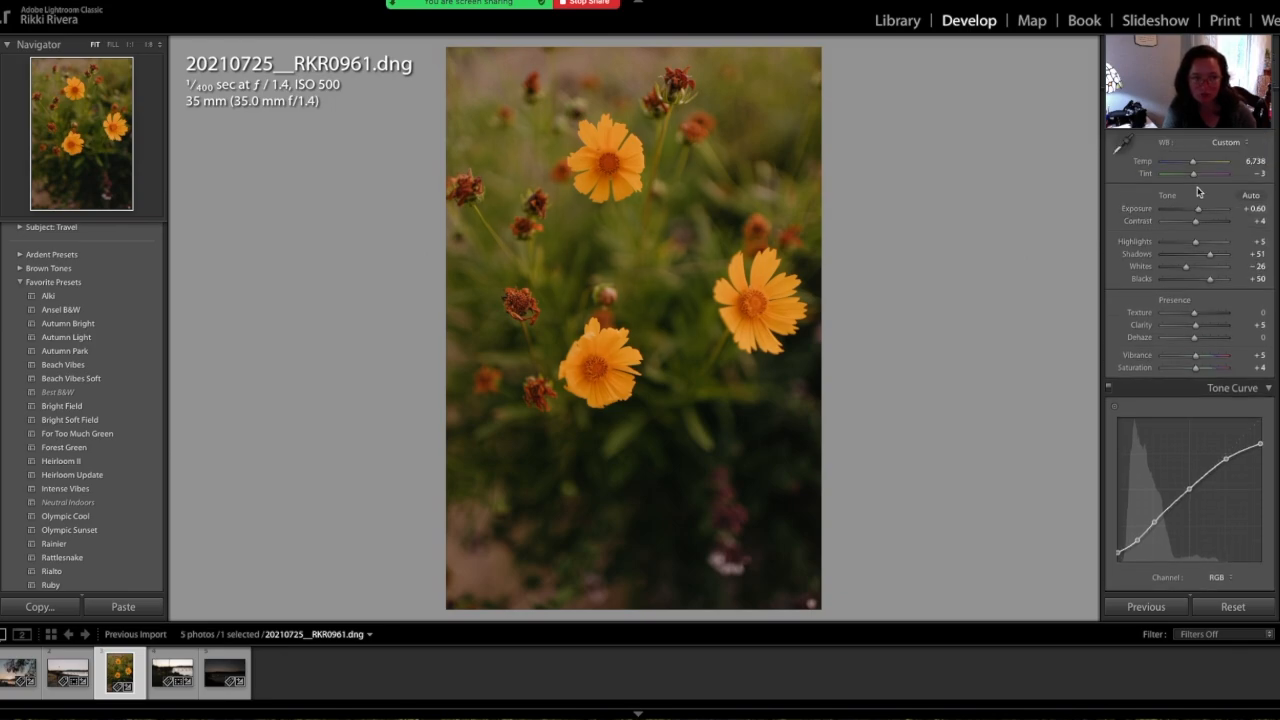
{"action": "left_click_drag", "start_coordinate": [1194, 176], "coordinate": [1191, 170]}
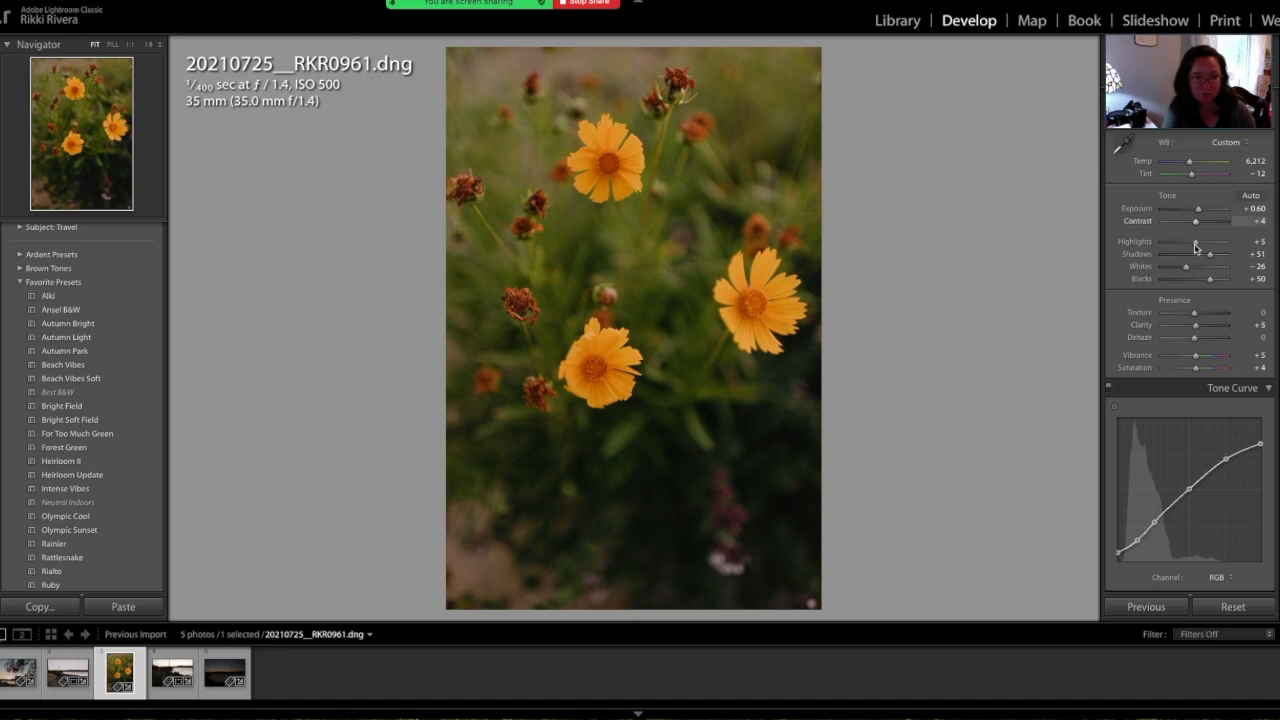
{"action": "scroll", "coordinate": [1195, 270], "scroll_direction": "down", "scroll_amount": 1}
{"action": "left_click_drag", "start_coordinate": [1189, 360], "coordinate": [1192, 360]}
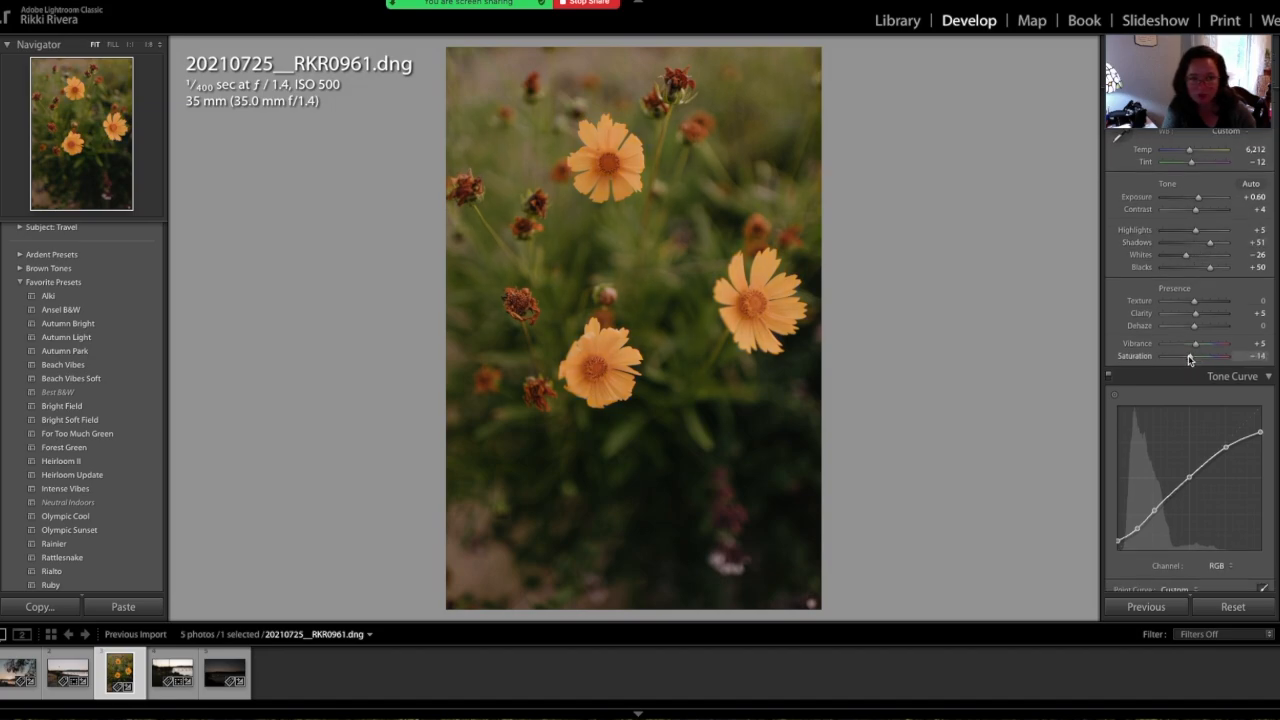
- In the flower close-up's lens profile corrections, set the Vignetting amount to 139
{"action": "scroll", "coordinate": [1189, 355], "scroll_direction": "down", "scroll_amount": 10}
{"action": "scroll", "coordinate": [1190, 360], "scroll_direction": "down", "scroll_amount": 8}
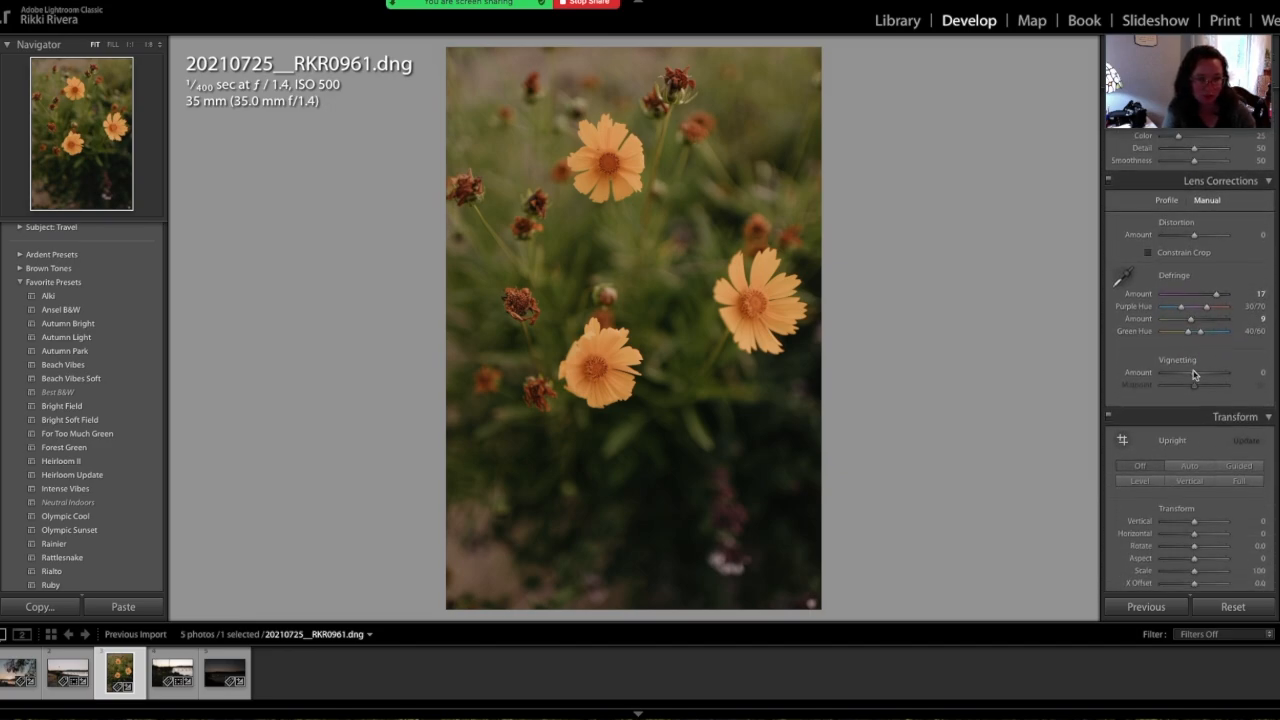
{"action": "left_click", "coordinate": [1167, 201]}
{"action": "left_click_drag", "start_coordinate": [1200, 358], "coordinate": [1207, 360]}
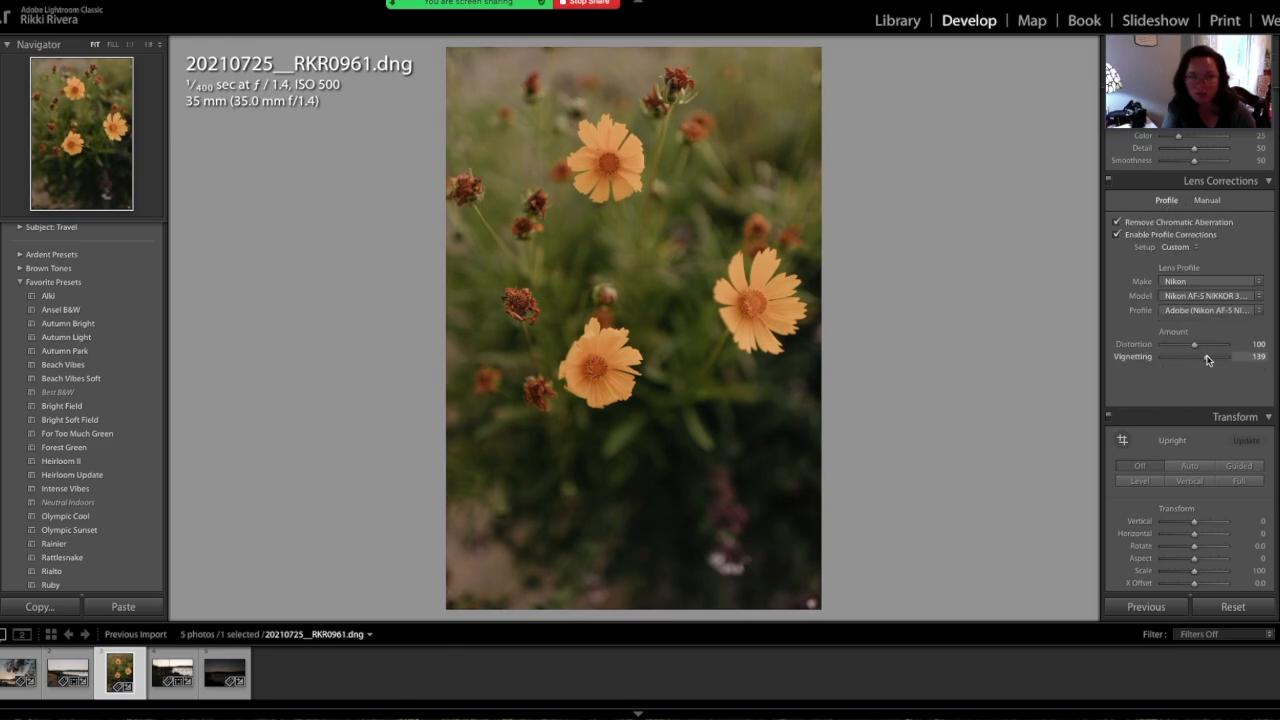
{"action": "scroll", "coordinate": [1207, 354], "scroll_direction": "up", "scroll_amount": 15}
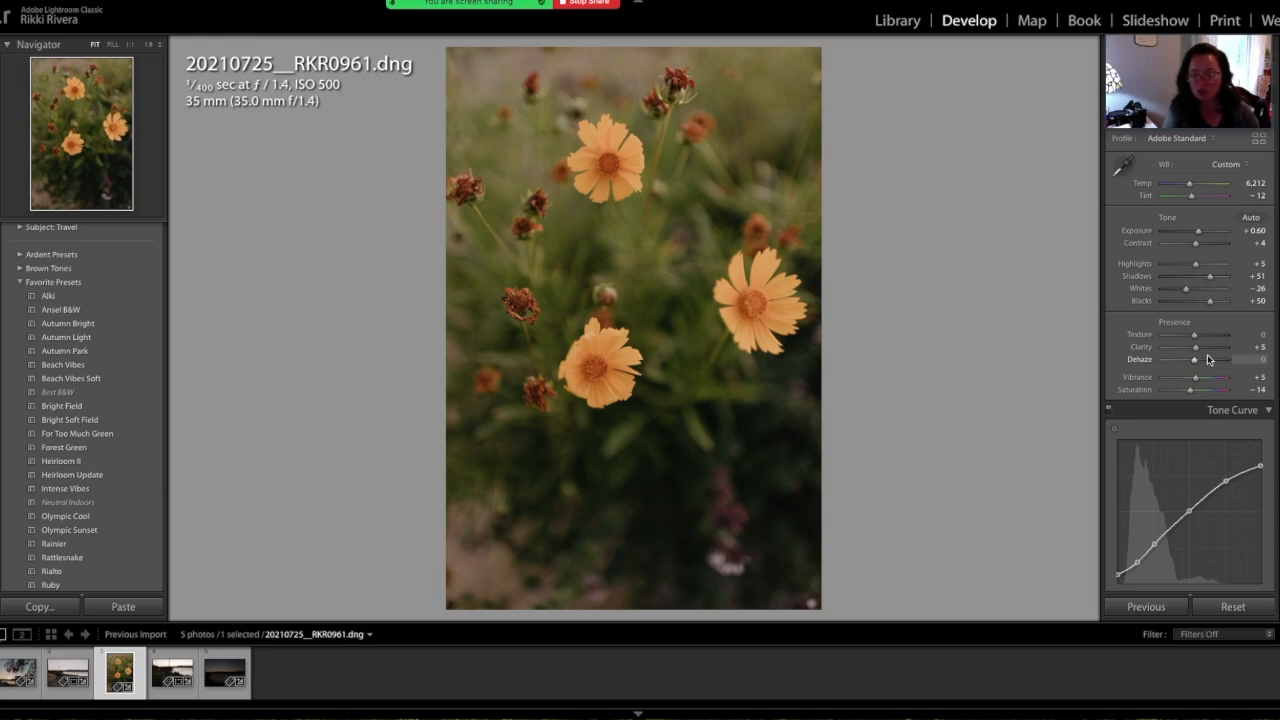
- Compare the flower close-up with the bench and sunset photos, and set its Shadows to +28
{"action": "key", "text": "Left"}
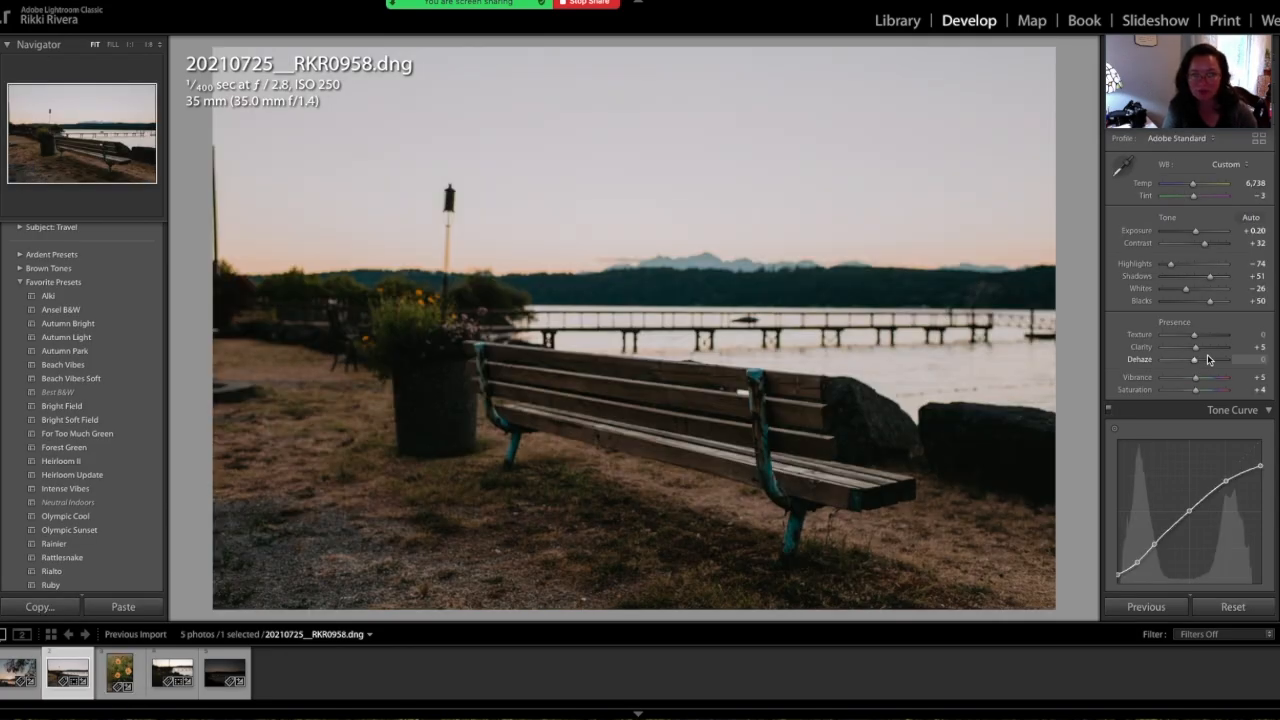
{"action": "key", "text": "Left"}
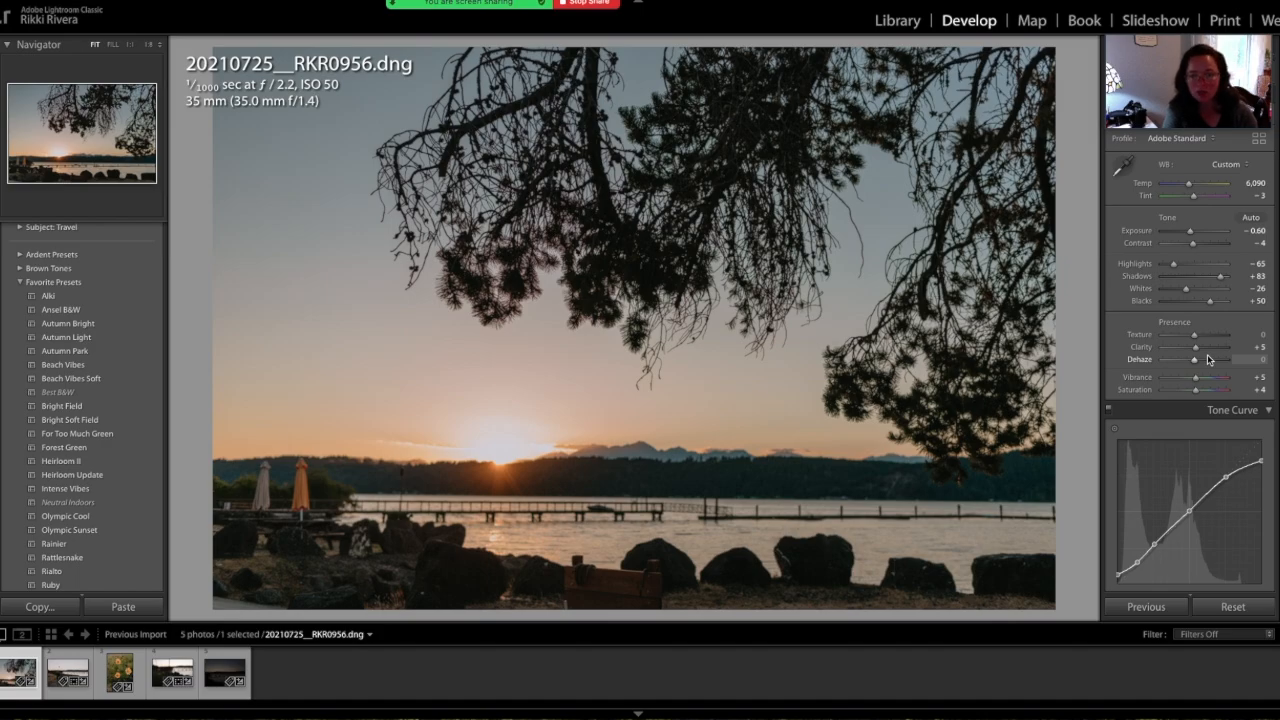
{"action": "key", "text": "Right"}
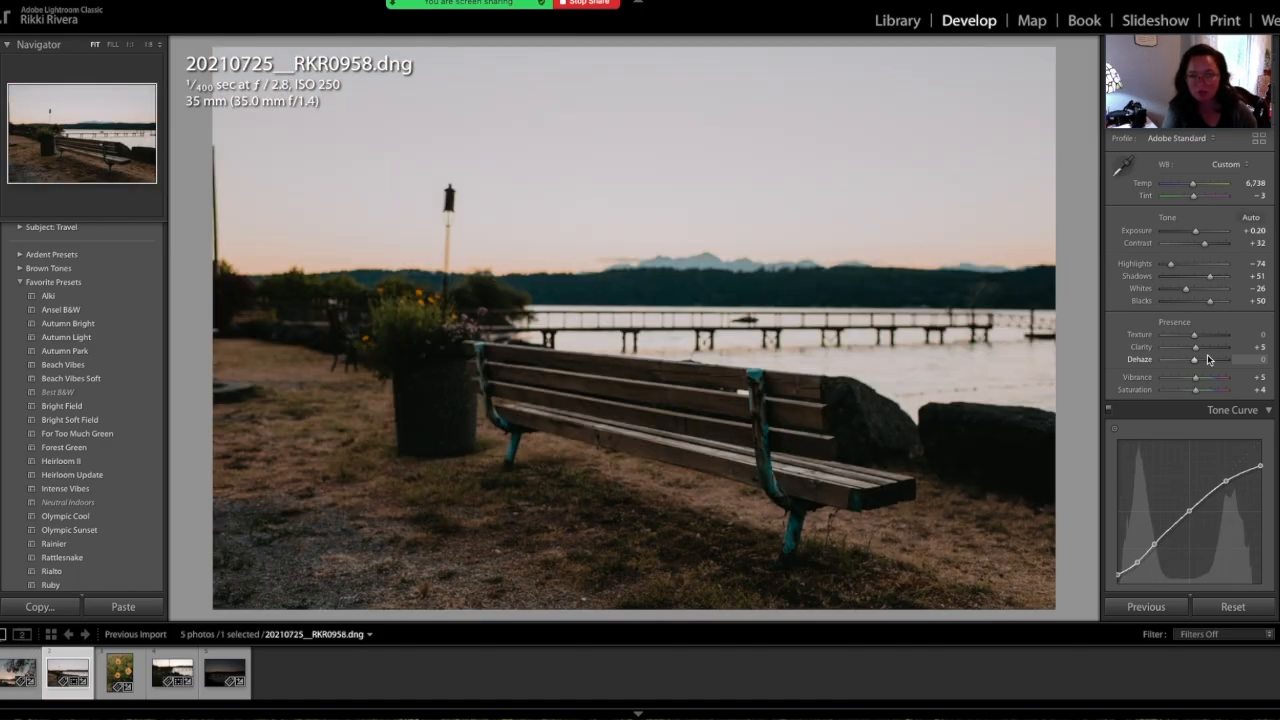
{"action": "key", "text": "Right"}
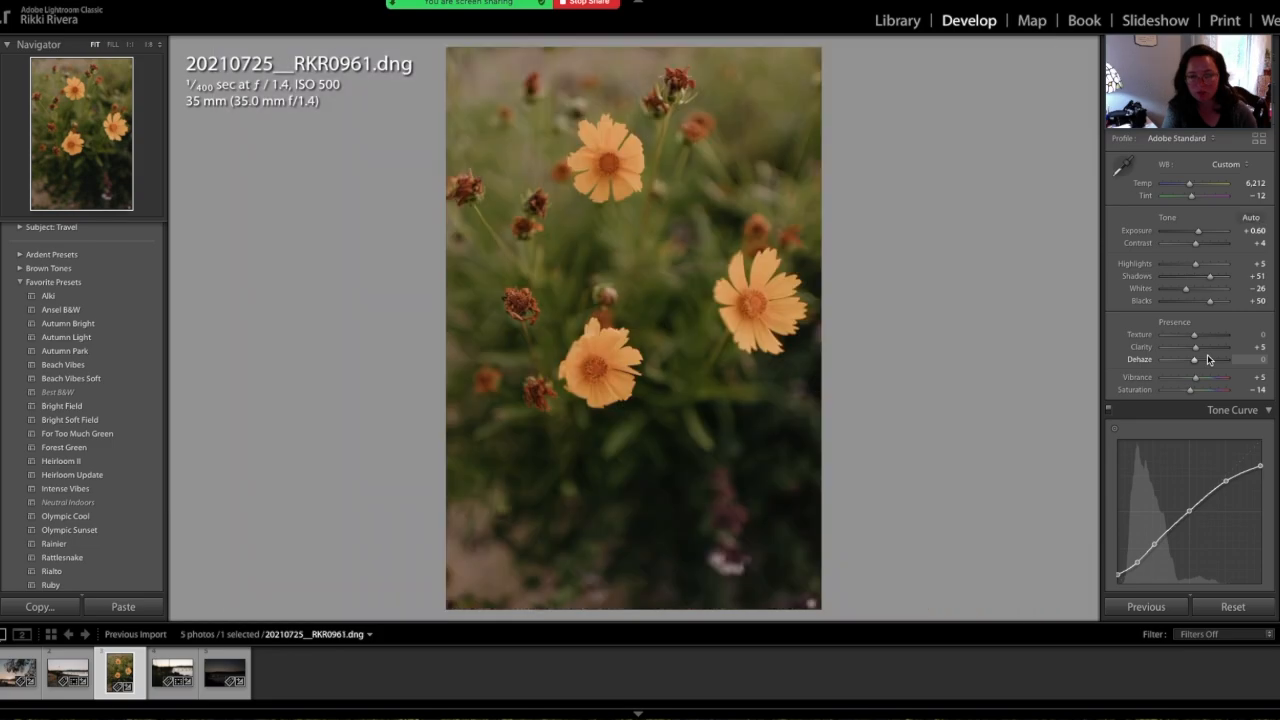
{"action": "left_click_drag", "start_coordinate": [1210, 277], "coordinate": [1203, 280]}
- Copy the flower close-up's develop settings and paste them onto the photo of flowers beside the rocky shore
{"action": "key", "text": "Right"}
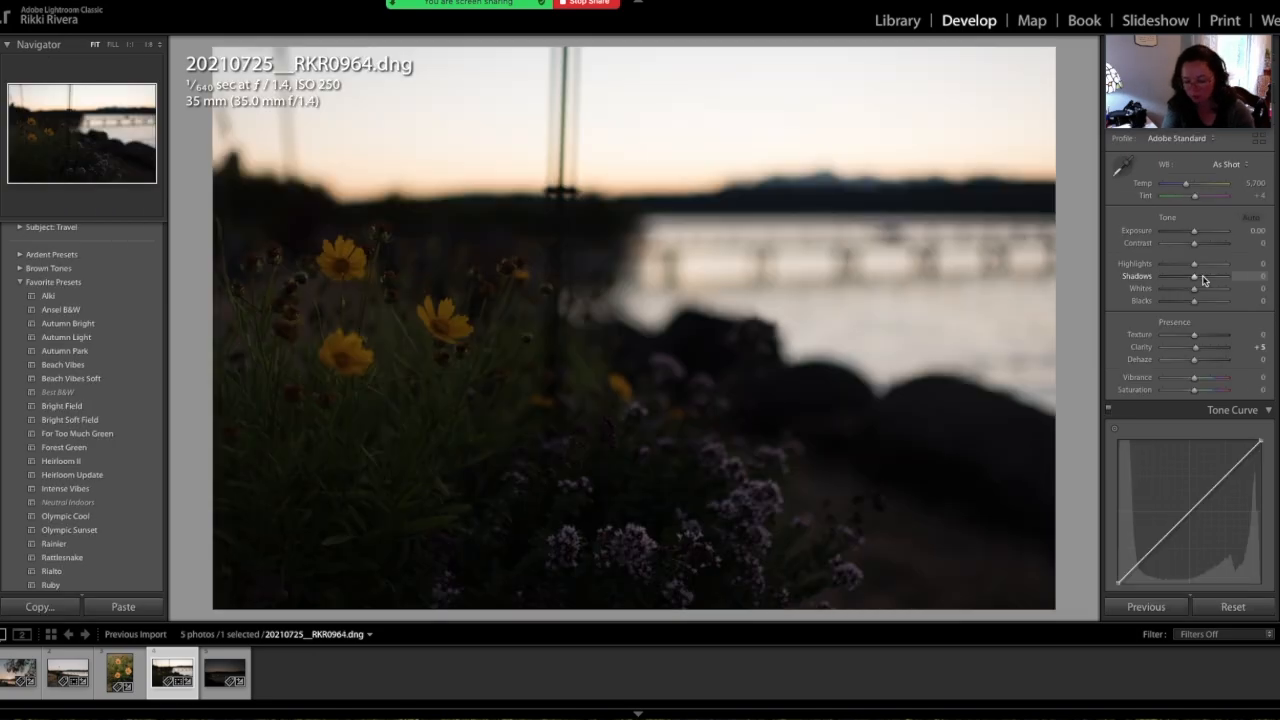
{"action": "key", "text": "ctrl+shift+v"}
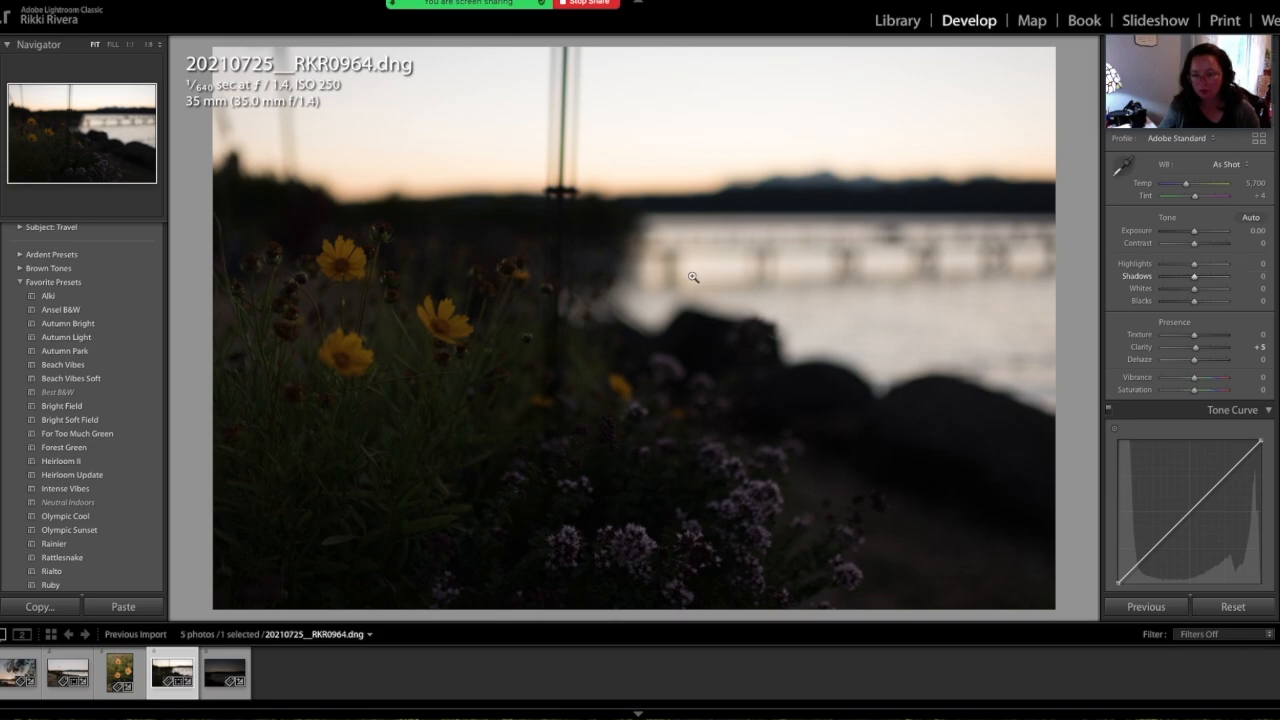
{"action": "left_click", "coordinate": [116, 678]}
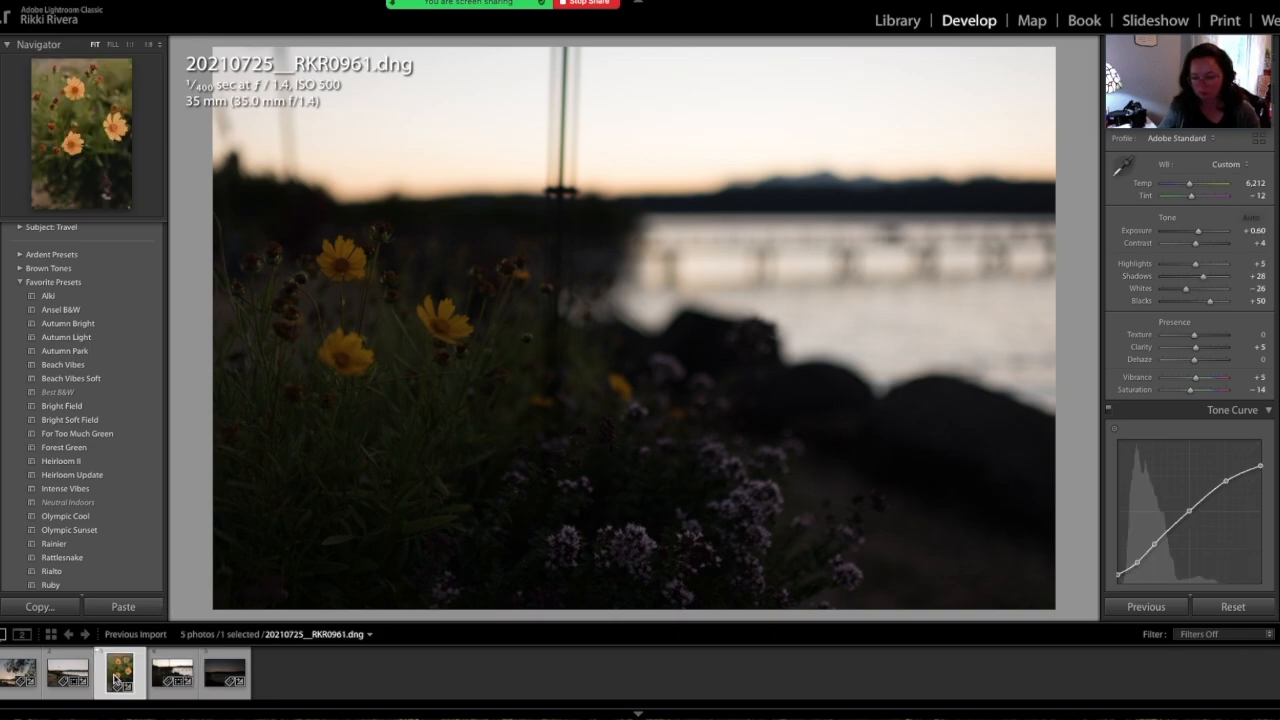
{"action": "key", "text": "super+shift+c"}
{"action": "key", "text": "Return"}
{"action": "key", "text": "Right"}
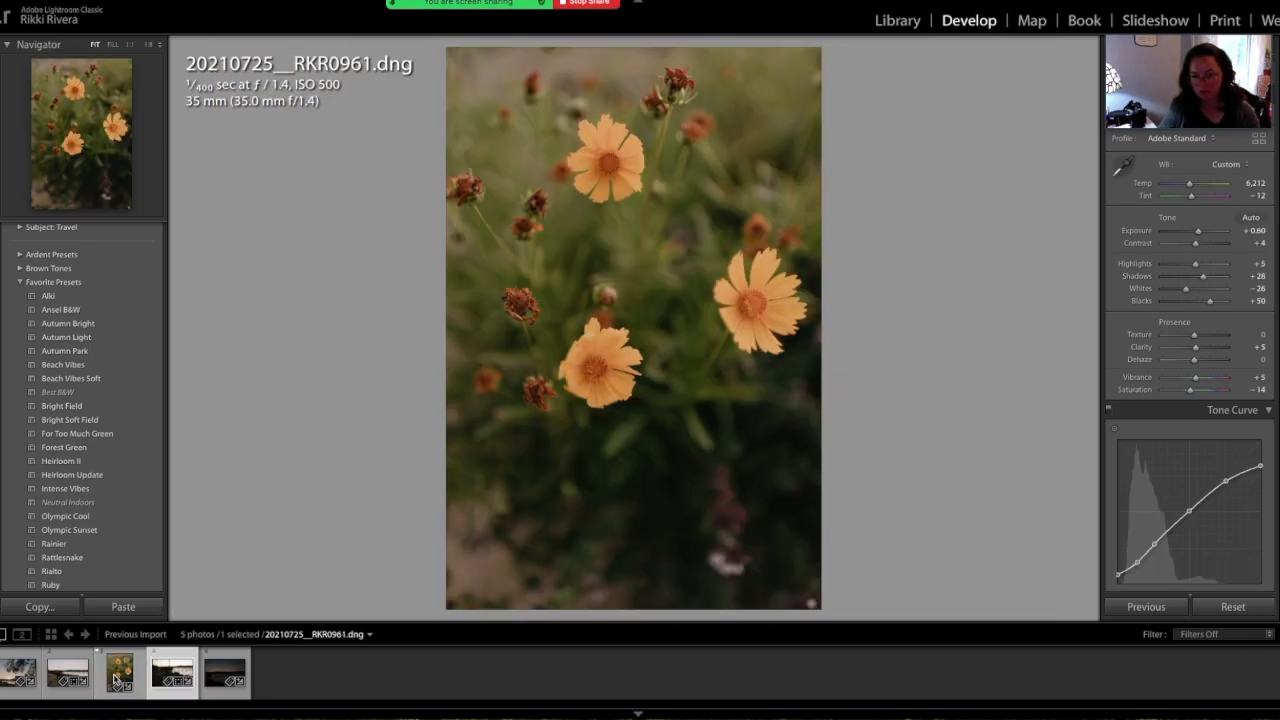
{"action": "key", "text": "super+shift+v"}
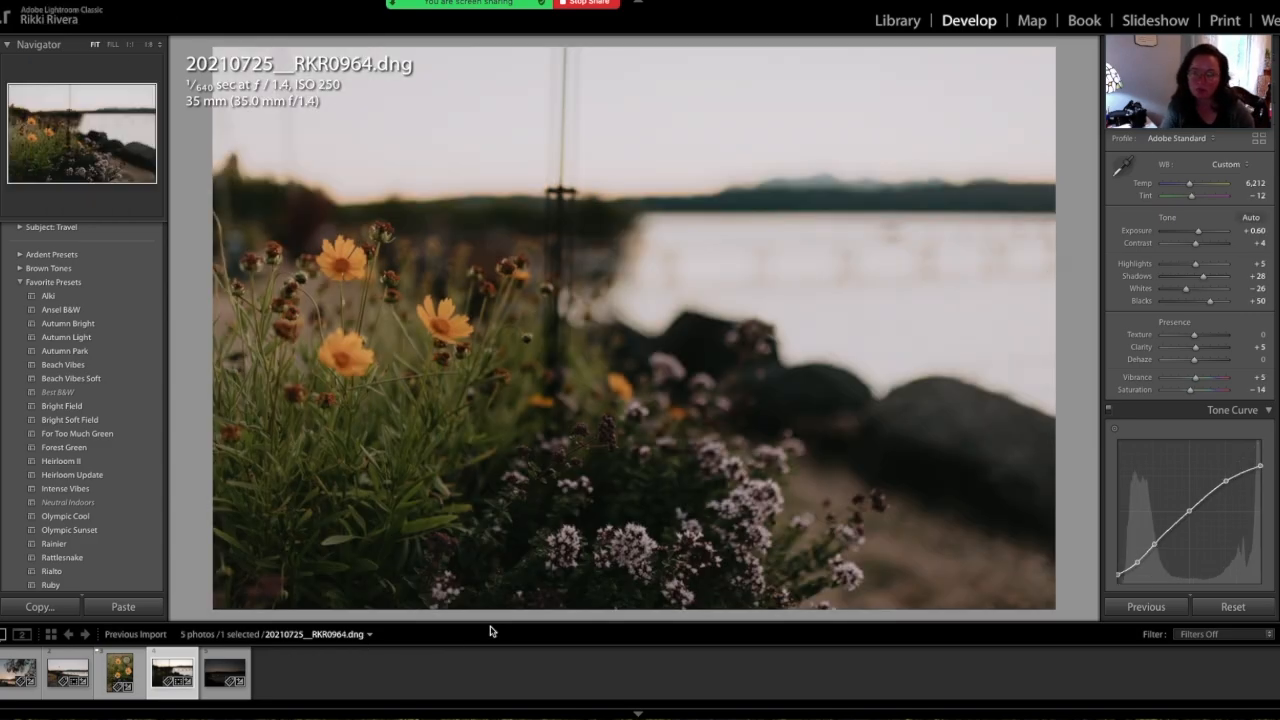
- Set the shoreline flower photo's Shadows to +36 and its Yellow saturation to +9
{"action": "left_click", "coordinate": [1209, 277]}
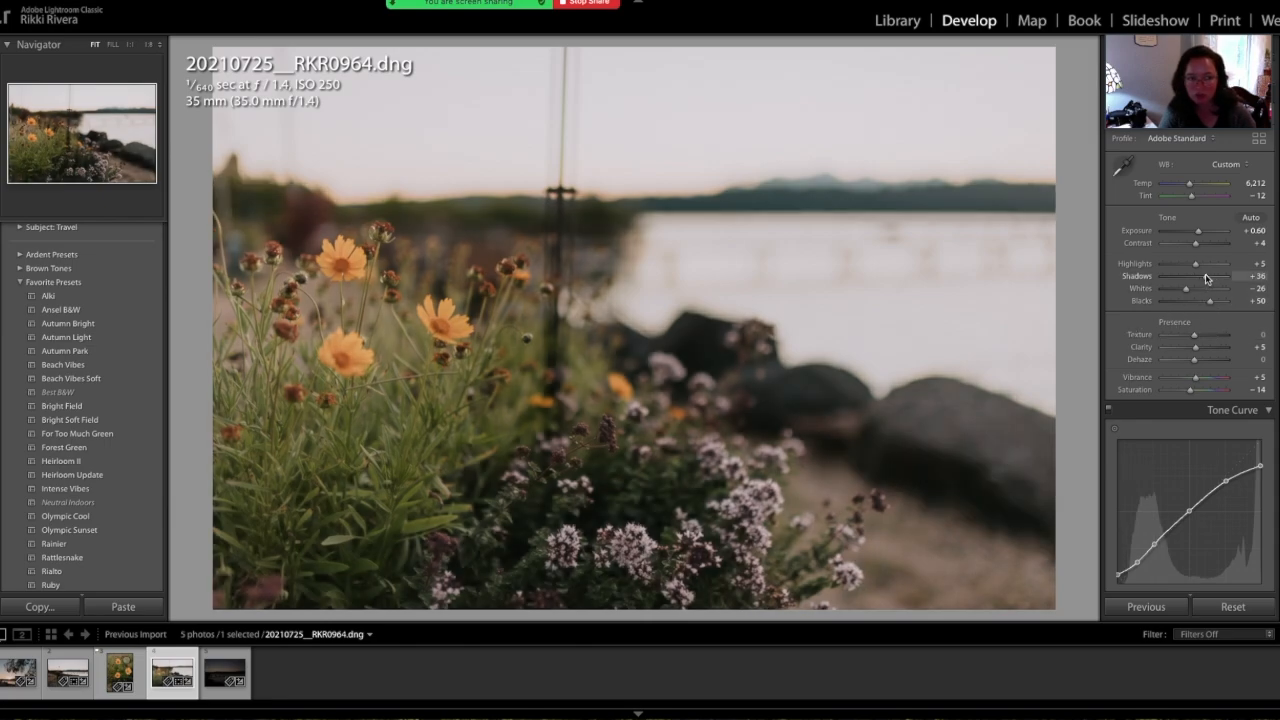
{"action": "scroll", "coordinate": [1203, 320], "scroll_direction": "down", "scroll_amount": 6}
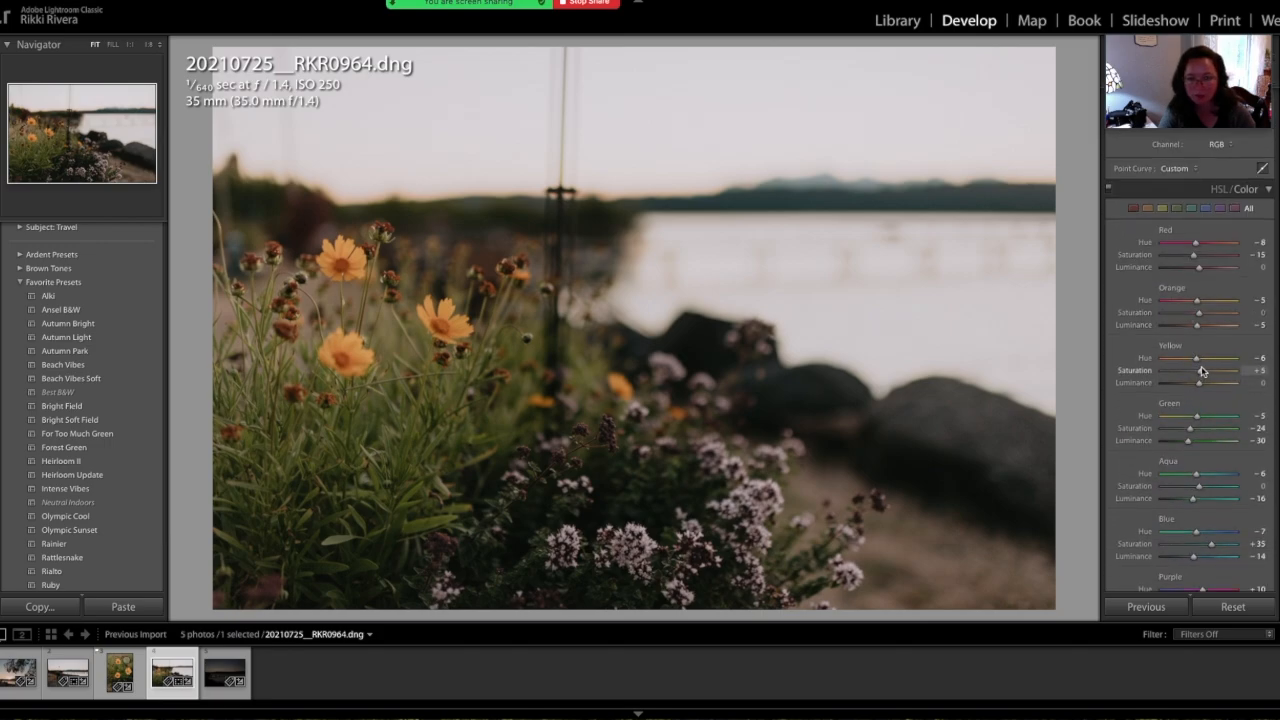
{"action": "left_click_drag", "start_coordinate": [1203, 371], "coordinate": [1198, 395]}
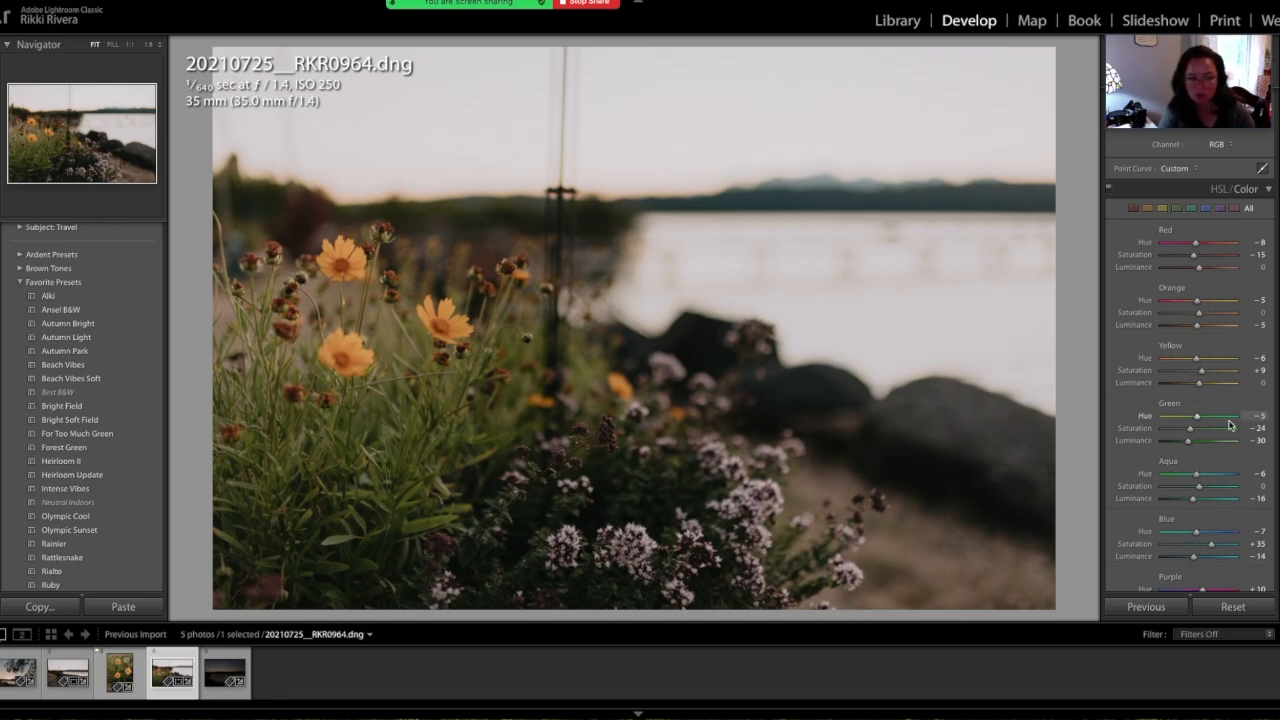
- In the shoreline flower photo's HSL adjustments, set Purple saturation to −1 and Magenta saturation to +2
{"action": "scroll", "coordinate": [1230, 425], "scroll_direction": "down", "scroll_amount": 2}
{"action": "scroll", "coordinate": [1210, 480], "scroll_direction": "down", "scroll_amount": 3}
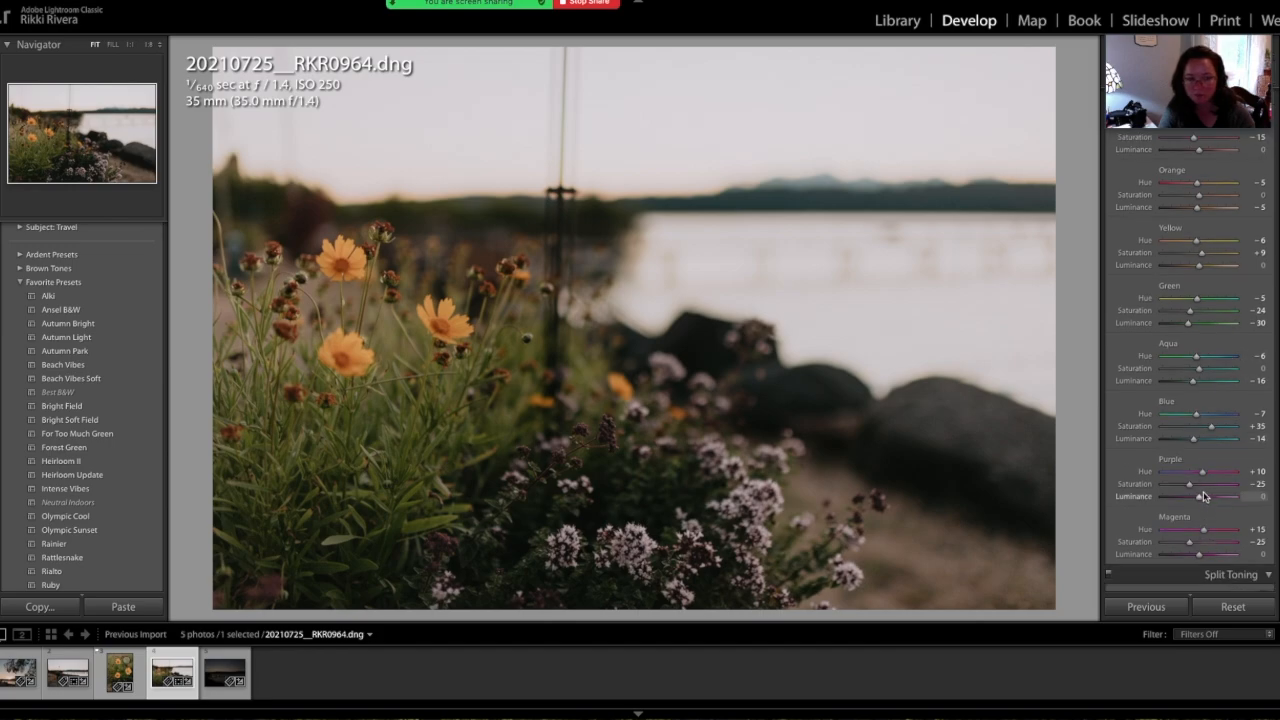
{"action": "left_click_drag", "start_coordinate": [1189, 484], "coordinate": [1199, 484]}
{"action": "left_click_drag", "start_coordinate": [1197, 545], "coordinate": [1207, 545]}
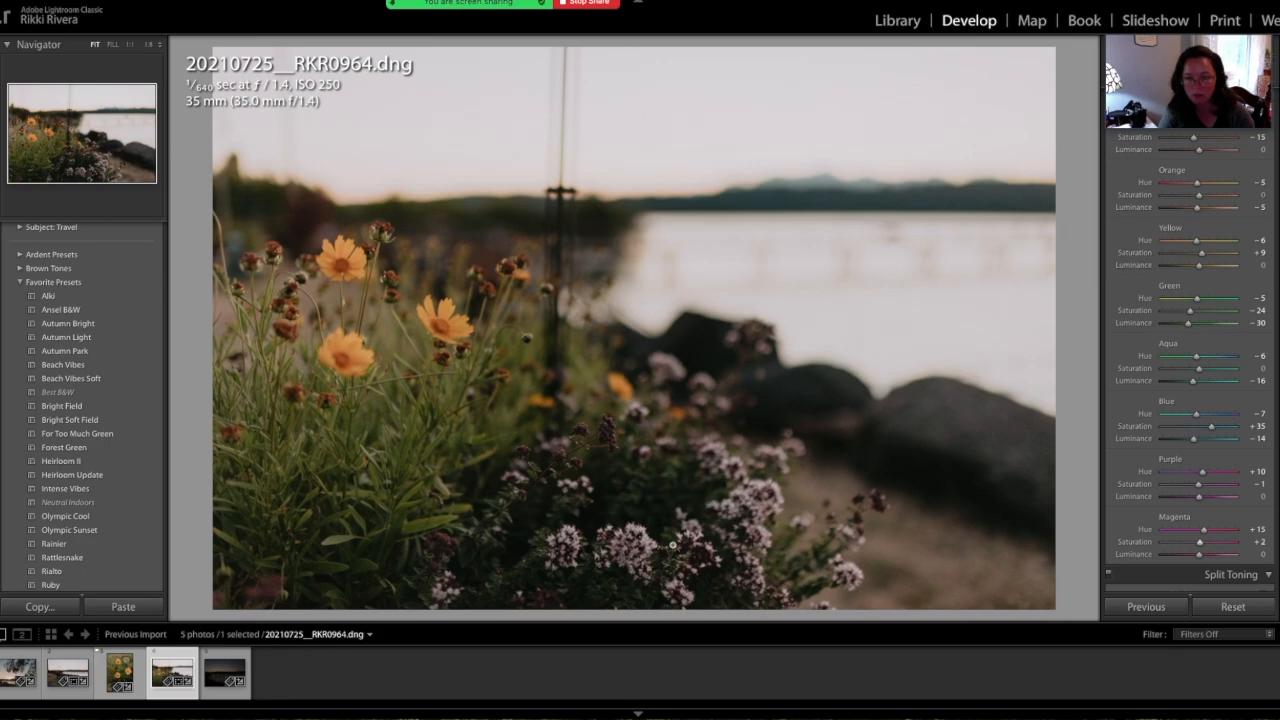
- Copy the tree-framed sunset photo's develop settings and paste them onto the dark photo of the pier
{"action": "scroll", "coordinate": [1170, 250], "scroll_direction": "up", "scroll_amount": 10}
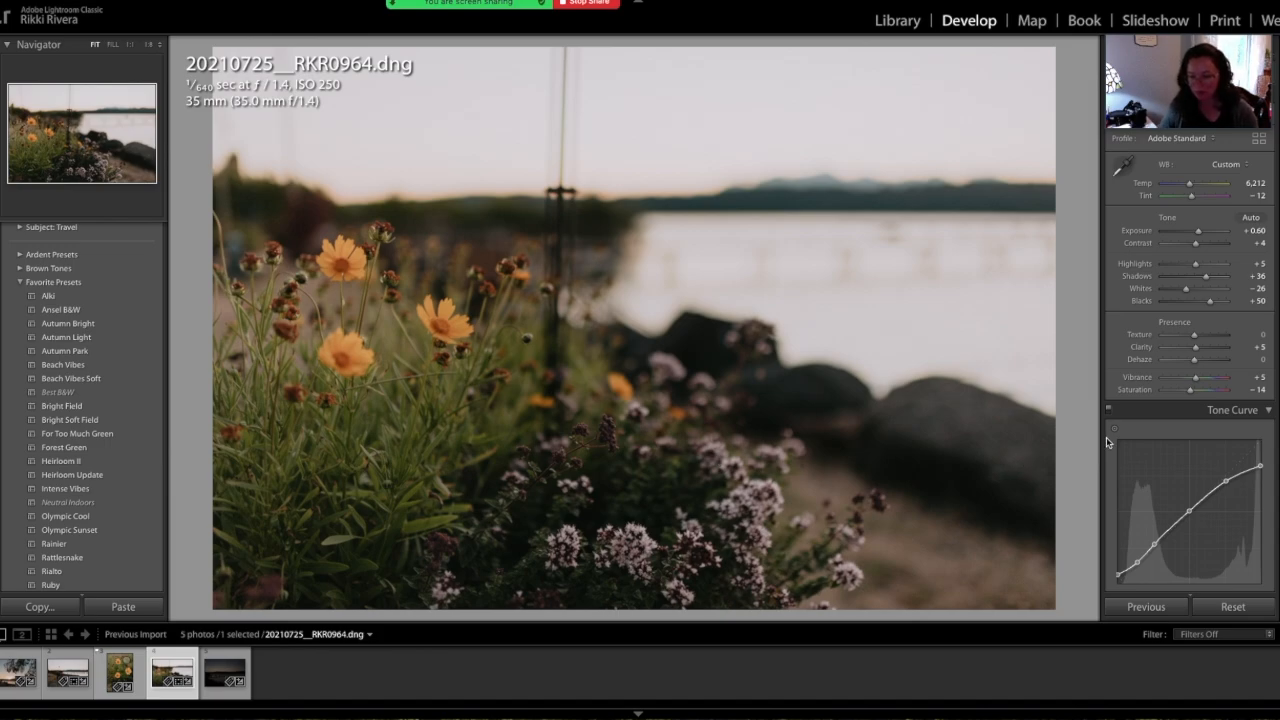
{"action": "key", "text": "Right"}
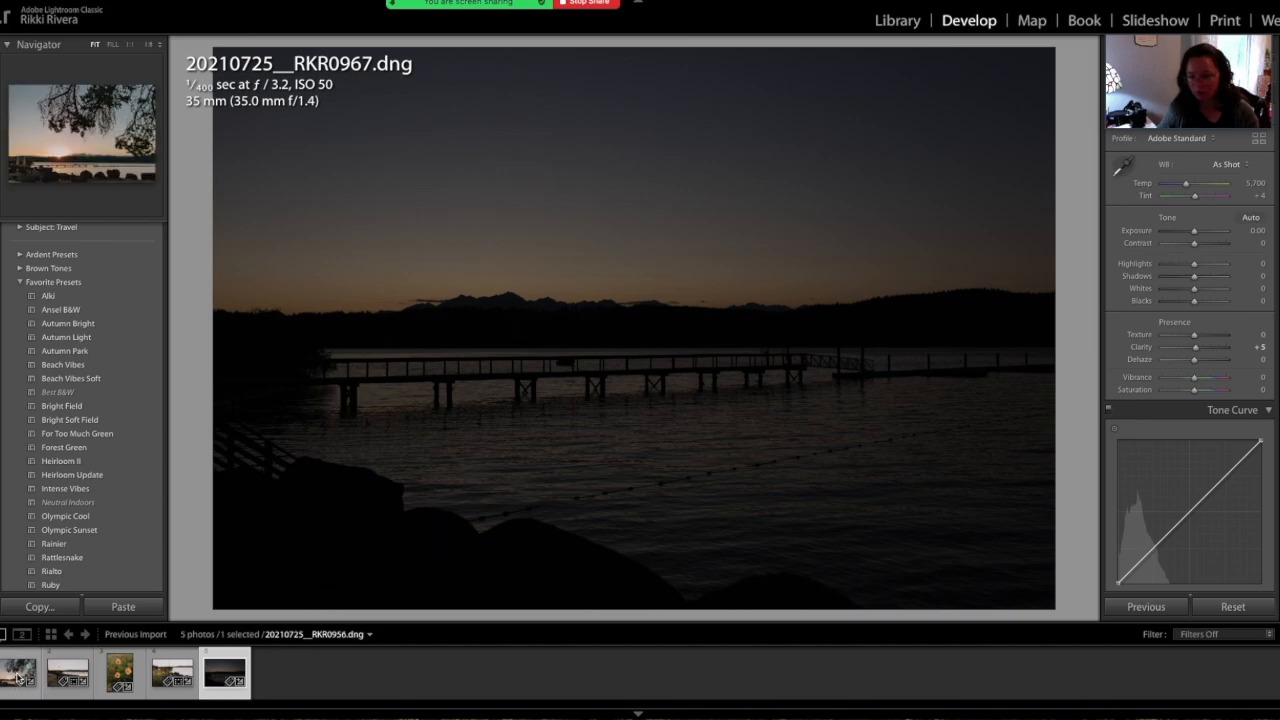
{"action": "left_click", "coordinate": [17, 678]}
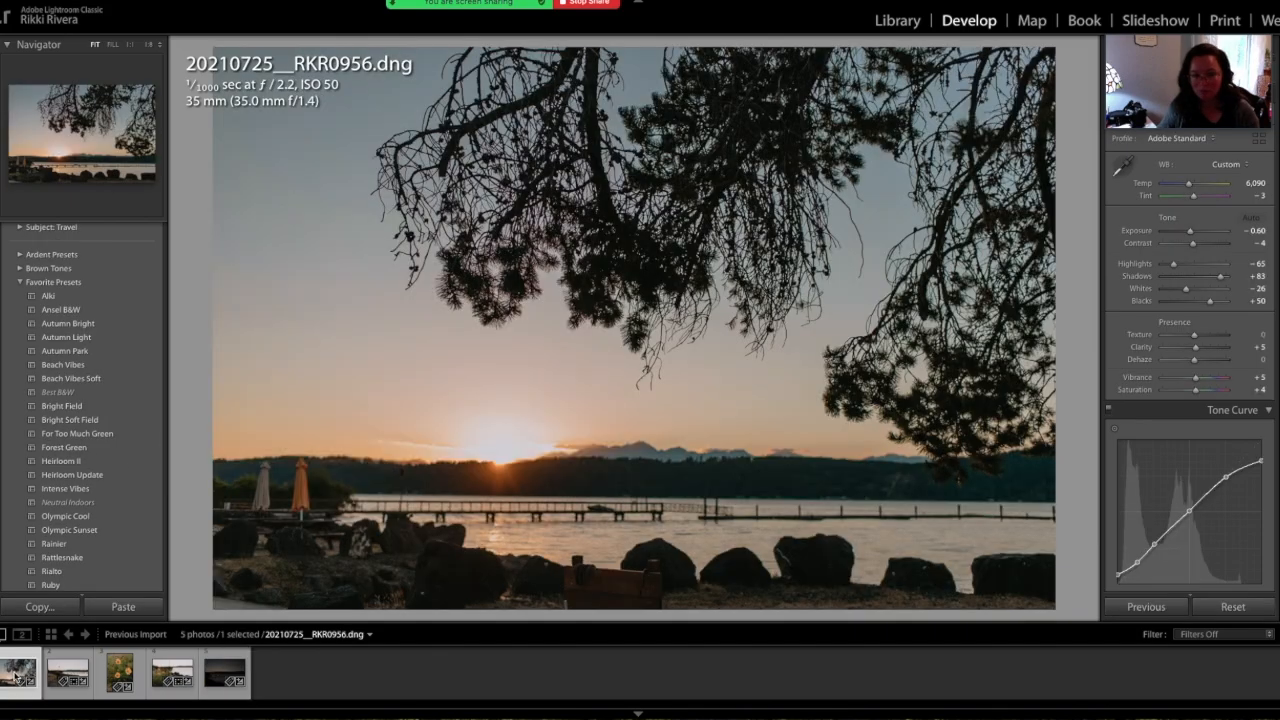
{"action": "key", "text": "super+shift+c"}
{"action": "key", "text": "Return"}
{"action": "left_click", "coordinate": [222, 675]}
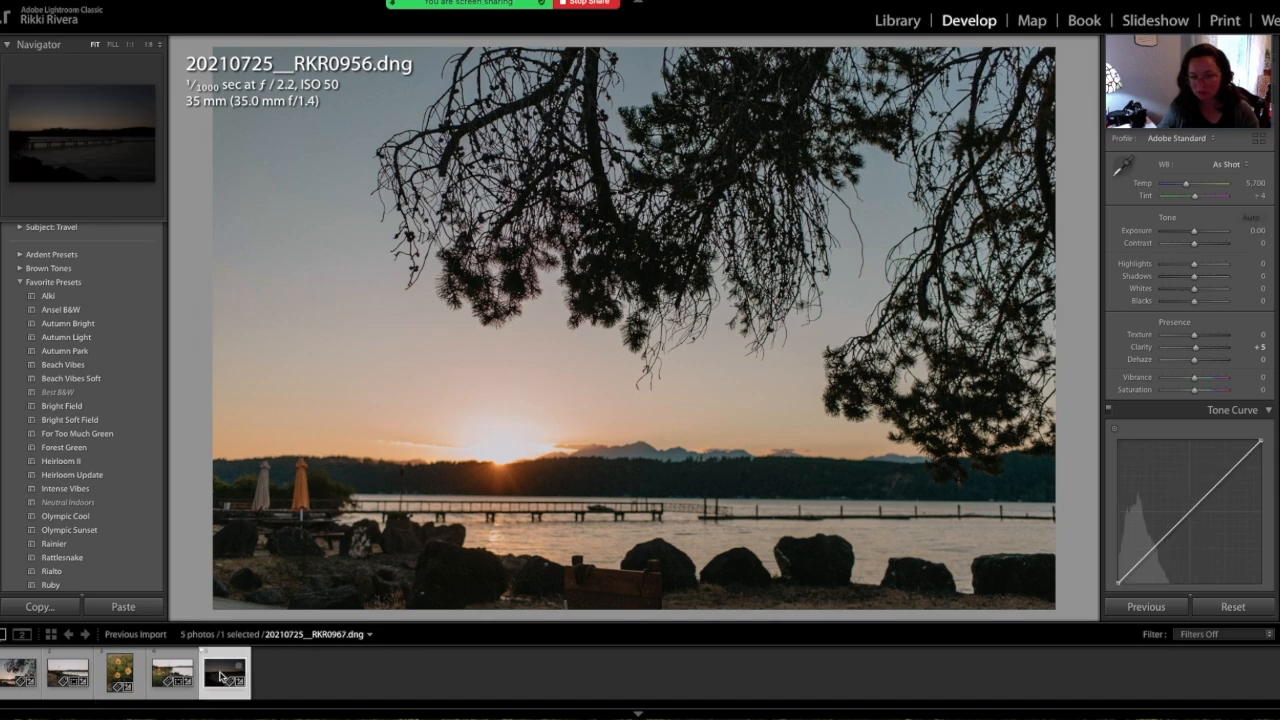
{"action": "key", "text": "super+shift+v"}
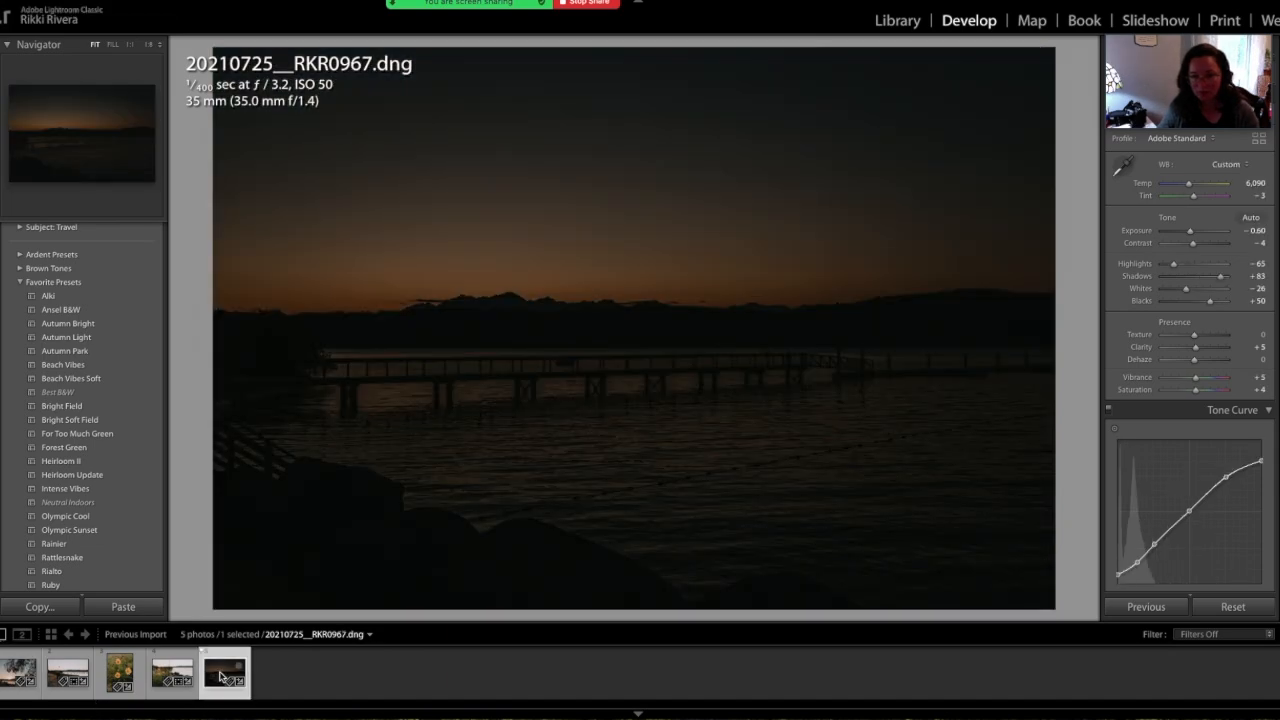
- Set the pier photo's Exposure to +1.65 and Shadows to +100
{"action": "left_click_drag", "start_coordinate": [1192, 231], "coordinate": [1225, 280]}
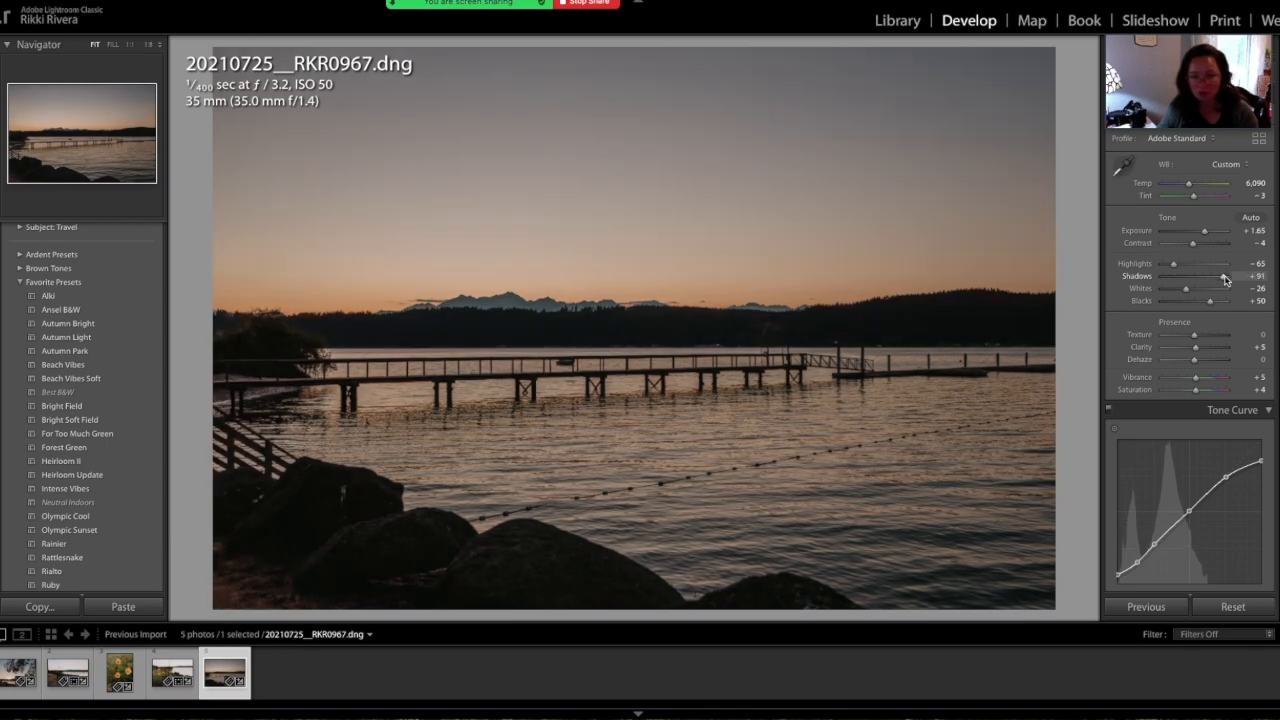
{"action": "left_click_drag", "start_coordinate": [1225, 280], "coordinate": [1229, 276]}
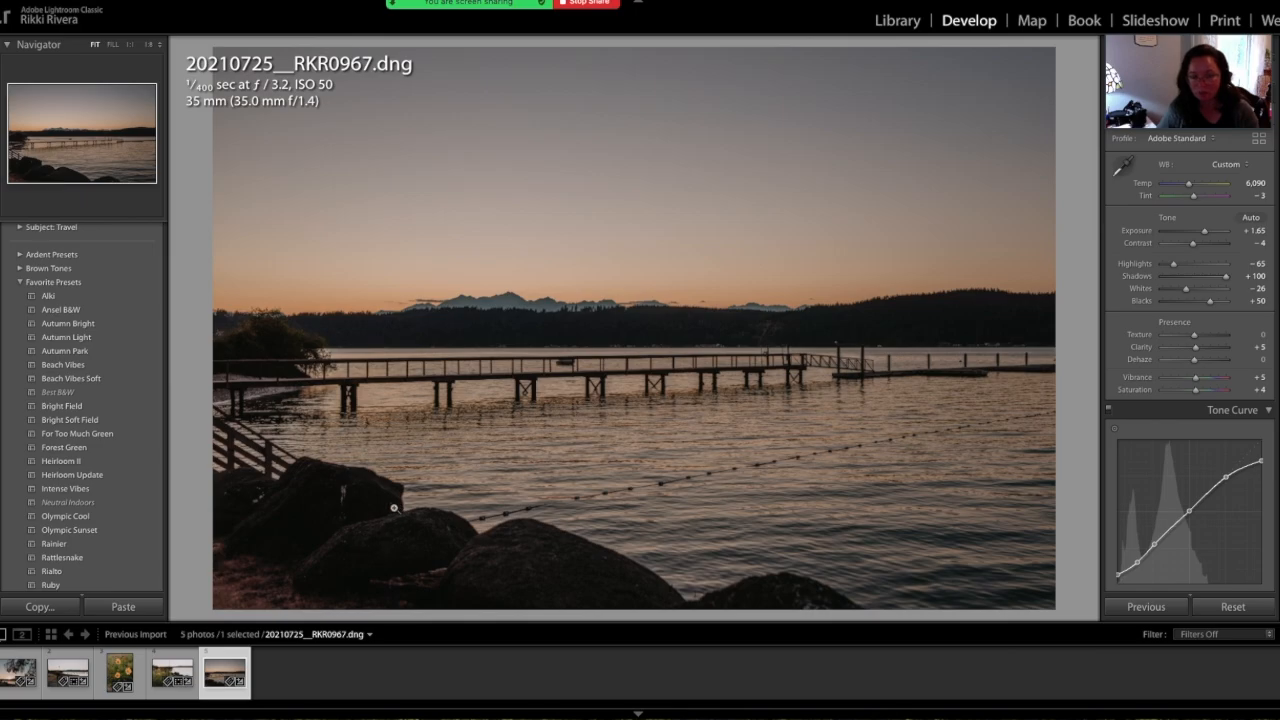
- Inspect the shoreline rocks' edges up close and set the pier photo's Defringe amounts to 20 for purple and 15 for green
{"action": "left_click", "coordinate": [320, 543]}
{"action": "left_click_drag", "start_coordinate": [317, 543], "coordinate": [740, 291]}
{"action": "left_click_drag", "start_coordinate": [666, 246], "coordinate": [690, 237]}
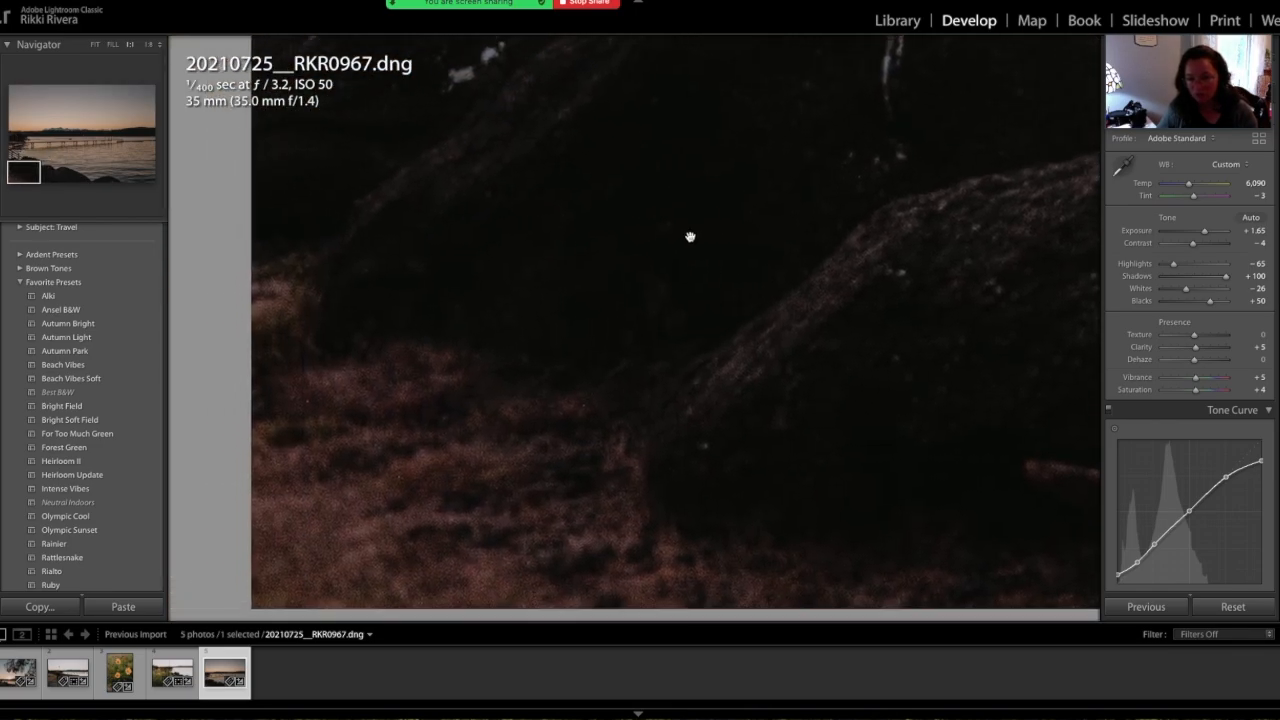
{"action": "left_click_drag", "start_coordinate": [691, 323], "coordinate": [431, 491]}
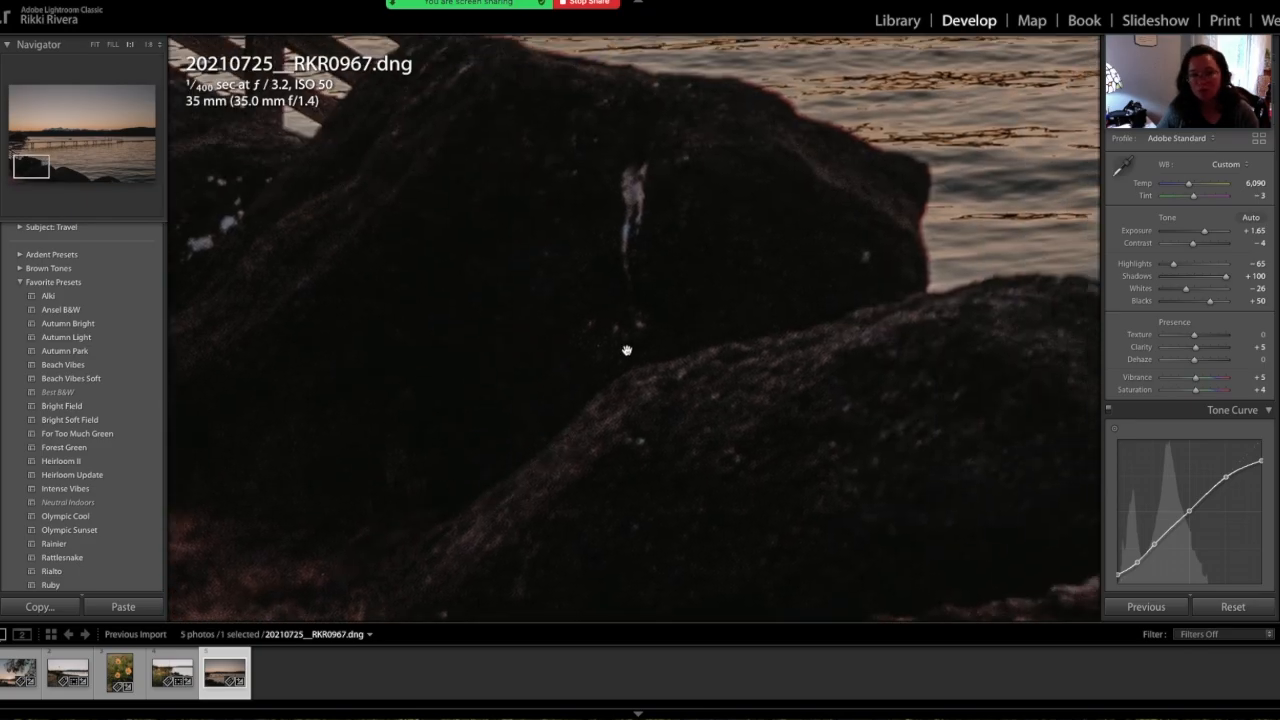
{"action": "left_click_drag", "start_coordinate": [627, 350], "coordinate": [557, 377]}
{"action": "left_click_drag", "start_coordinate": [666, 303], "coordinate": [579, 415]}
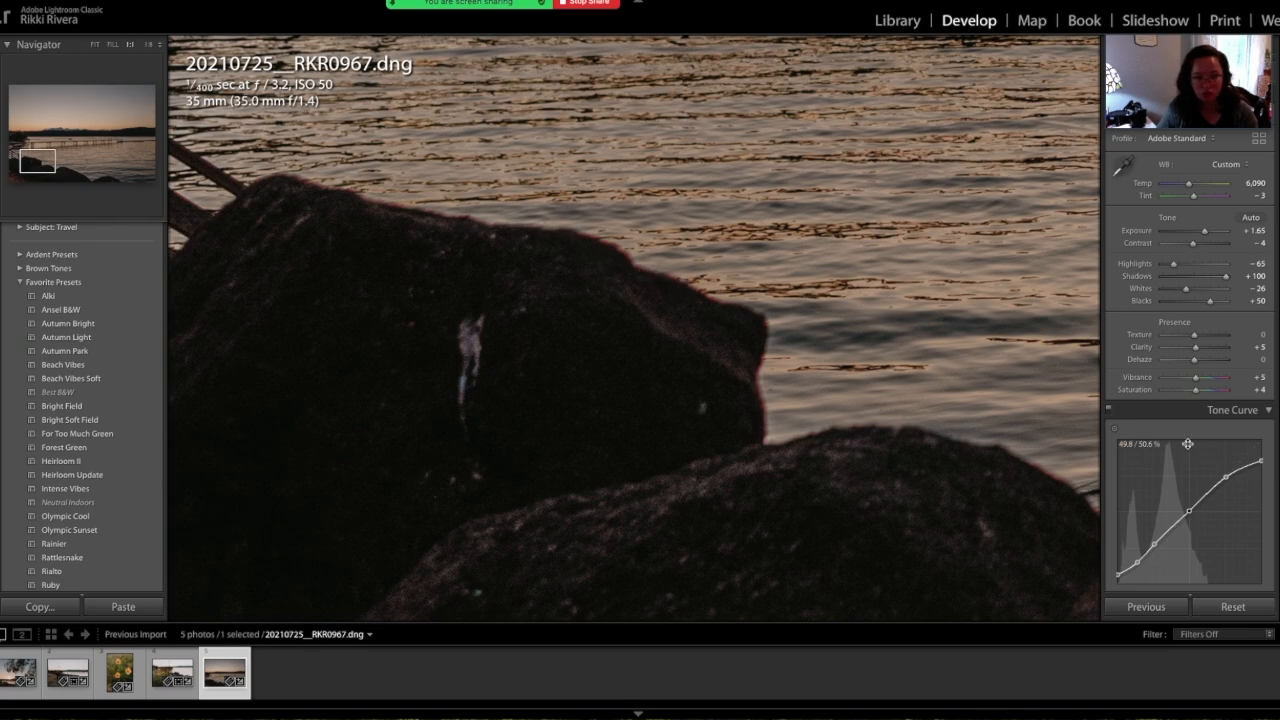
{"action": "scroll", "coordinate": [1214, 366], "scroll_direction": "down", "scroll_amount": 10}
{"action": "scroll", "coordinate": [1214, 366], "scroll_direction": "down", "scroll_amount": 5}
{"action": "left_click", "coordinate": [1207, 348]}
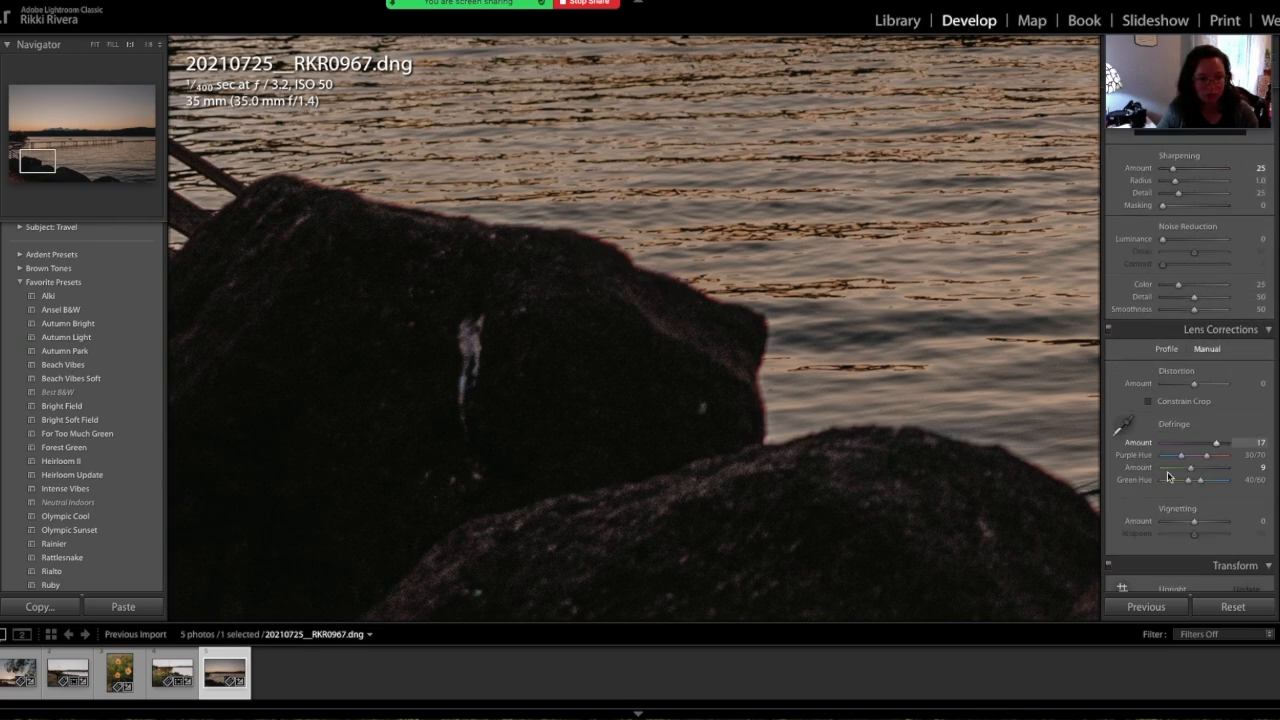
{"action": "left_click_drag", "start_coordinate": [1217, 443], "coordinate": [1209, 470]}
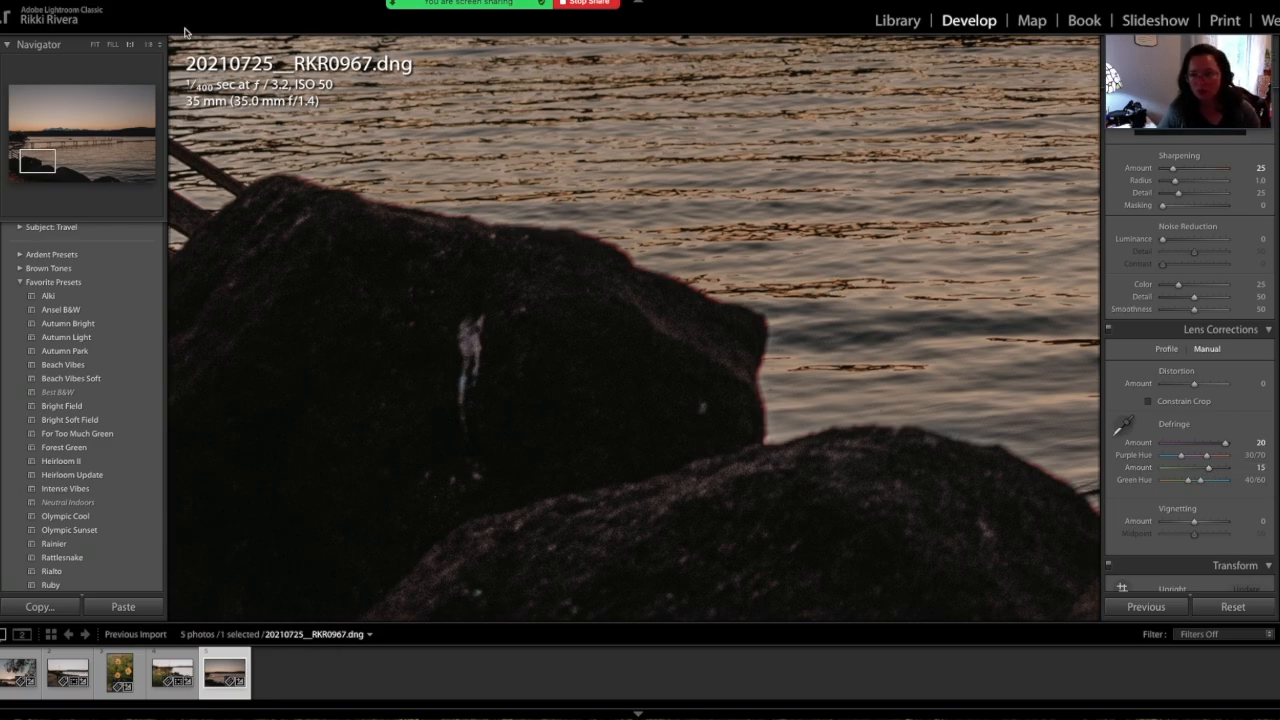
{"action": "left_click", "coordinate": [96, 45]}
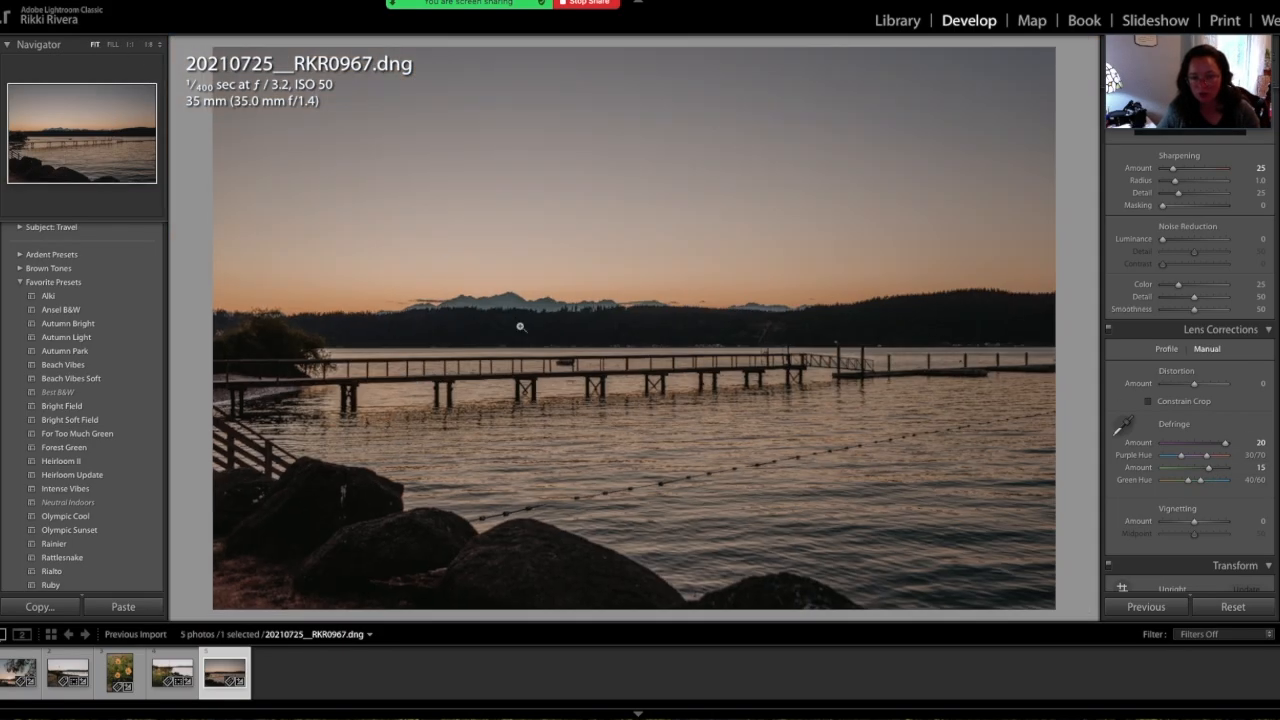
- Reduce the pier photo's Shadows to +74
{"action": "scroll", "coordinate": [1148, 457], "scroll_direction": "up", "scroll_amount": 8}
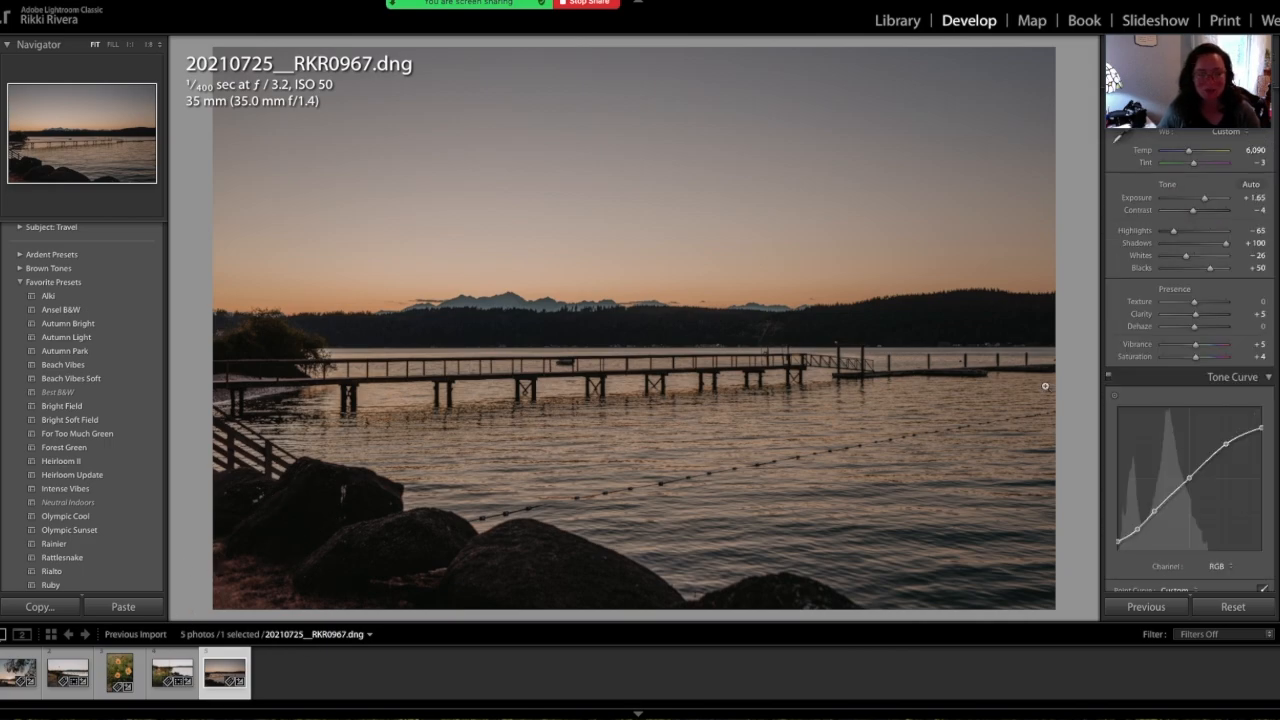
{"action": "left_click", "coordinate": [1208, 245]}
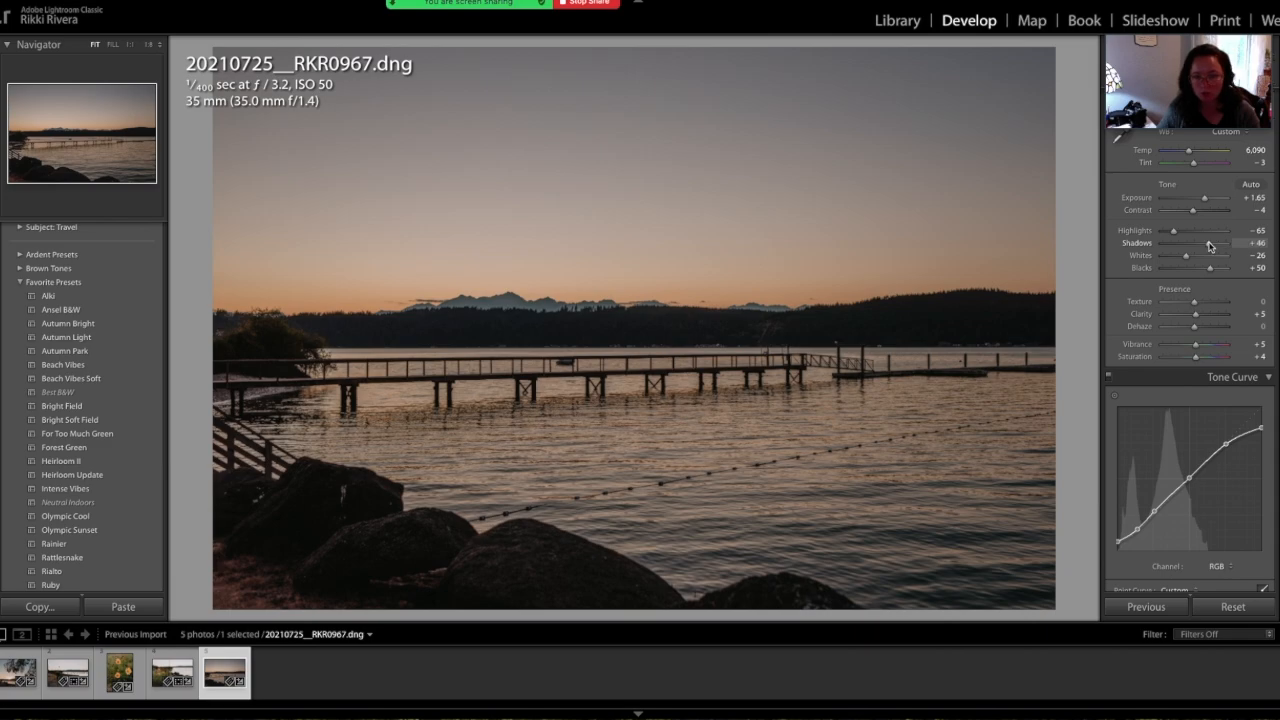
{"action": "left_click_drag", "start_coordinate": [1210, 246], "coordinate": [1220, 246]}
- Raise the two darker points of the pier photo's RGB tone curve slightly and lift its black point to 9.0%
{"action": "scroll", "coordinate": [1219, 246], "scroll_direction": "down", "scroll_amount": 3}
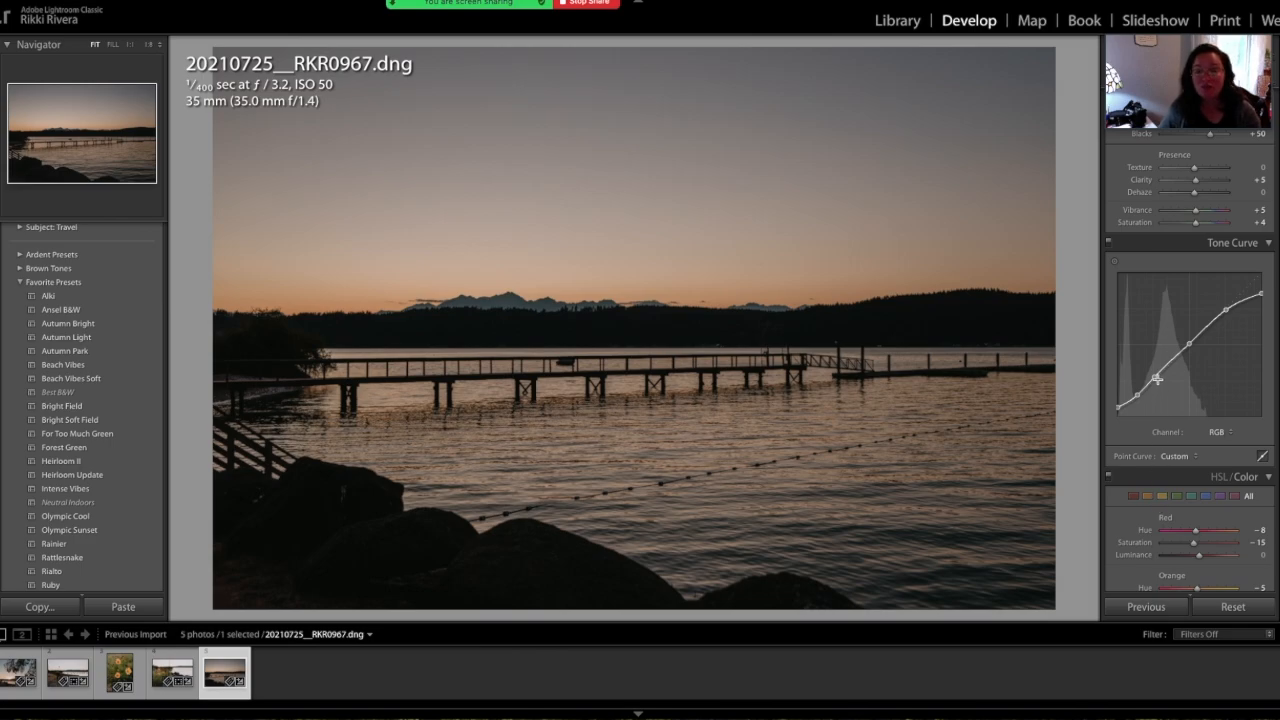
{"action": "left_click_drag", "start_coordinate": [1155, 377], "coordinate": [1138, 391]}
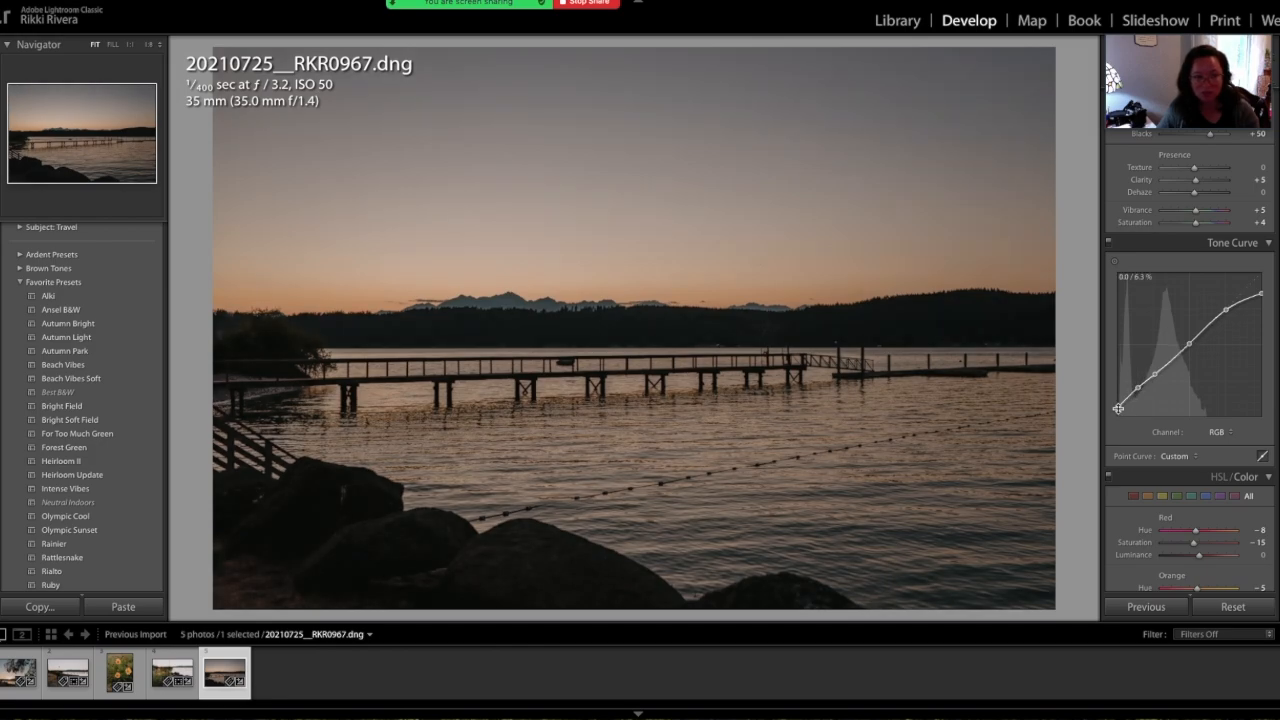
{"action": "left_click_drag", "start_coordinate": [1119, 408], "coordinate": [1118, 406]}
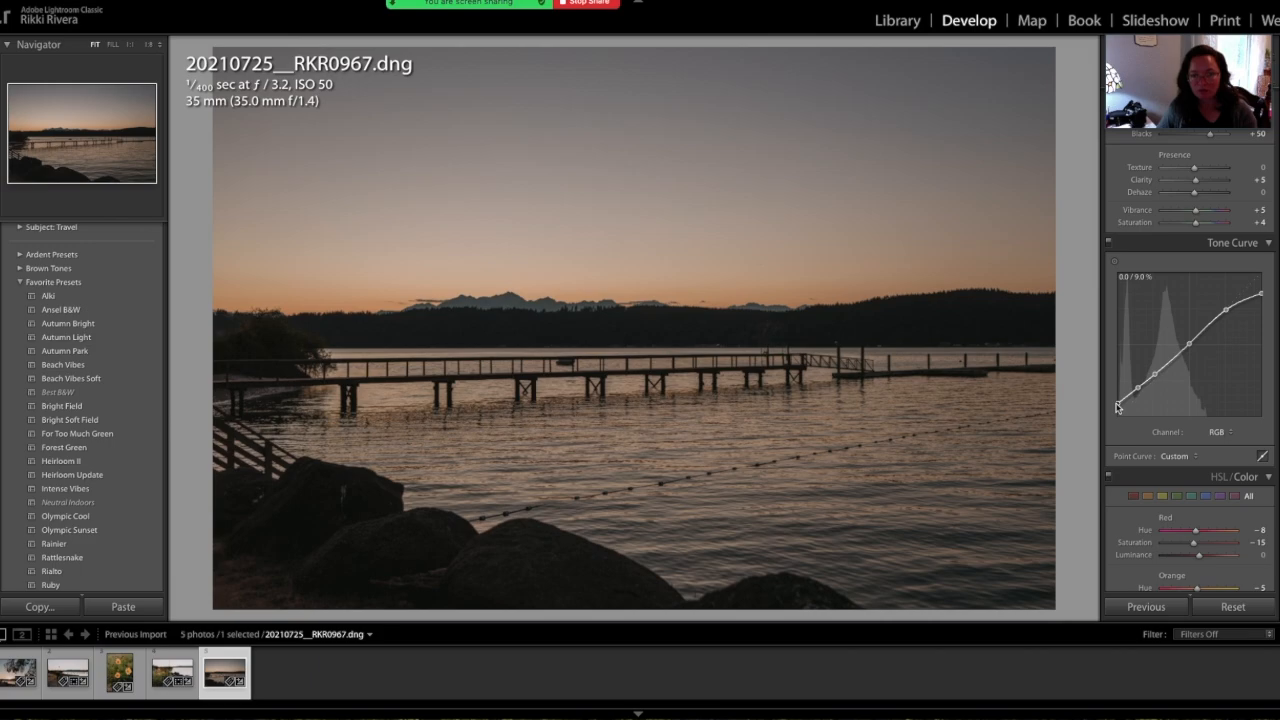
- Set the pier photo's Saturation to +18 and its Tint to +8
{"action": "scroll", "coordinate": [1180, 380], "scroll_direction": "up", "scroll_amount": 2}
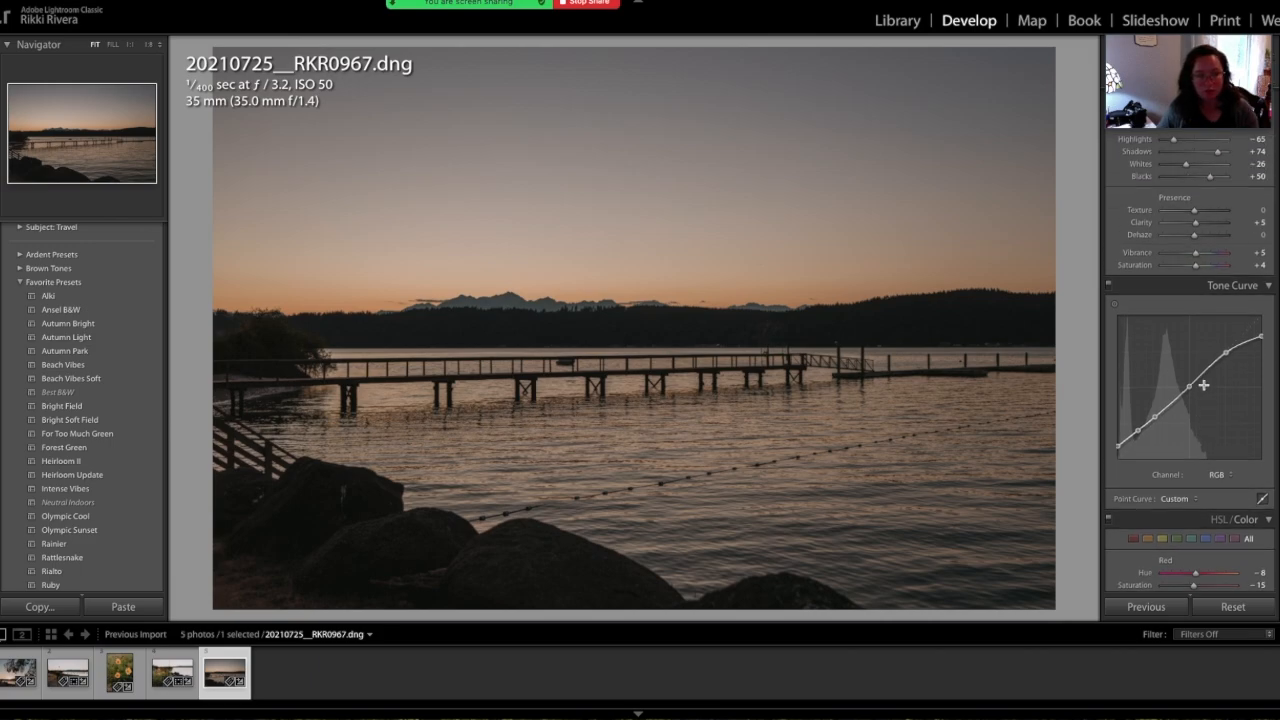
{"action": "scroll", "coordinate": [1192, 320], "scroll_direction": "down", "scroll_amount": 7}
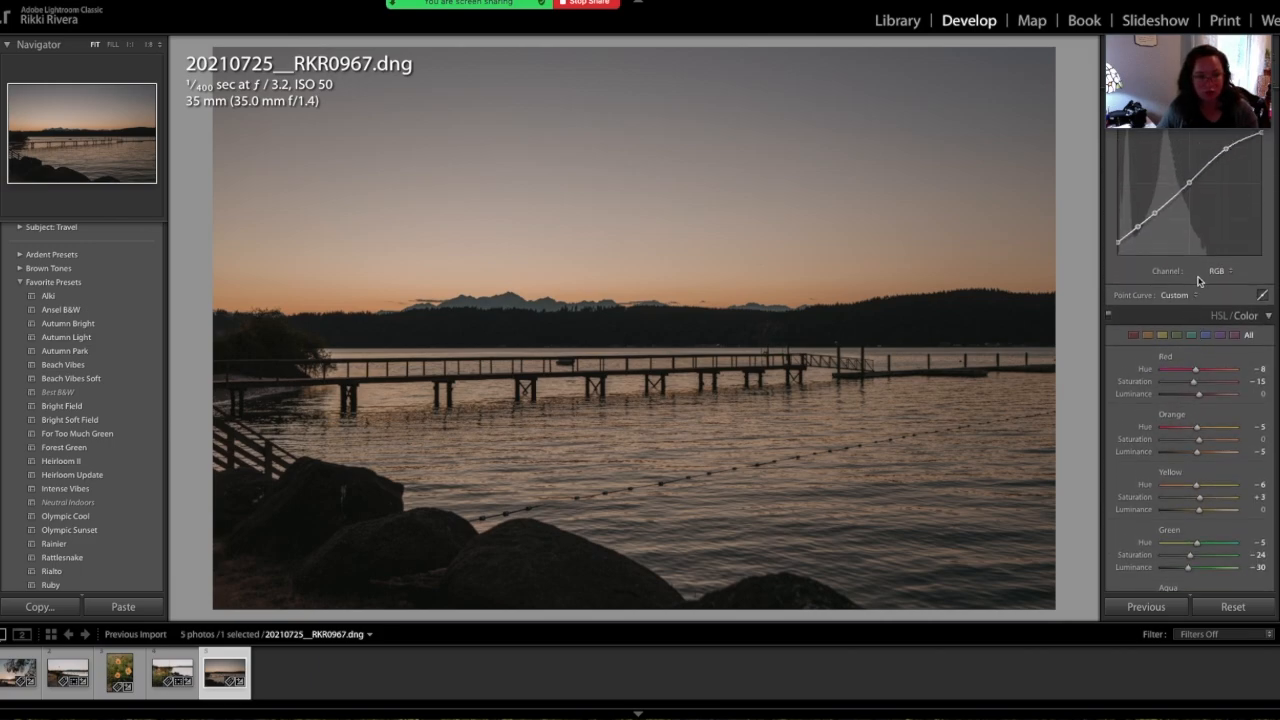
{"action": "scroll", "coordinate": [1192, 309], "scroll_direction": "up", "scroll_amount": 2}
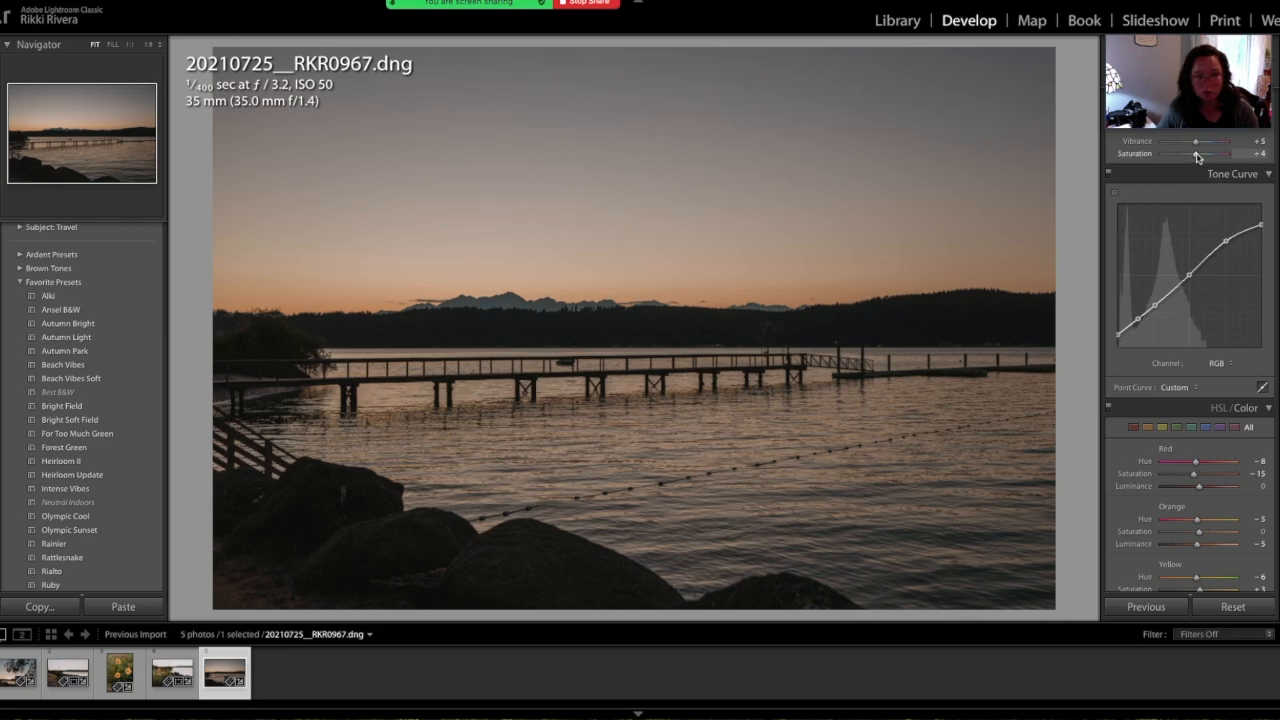
{"action": "left_click_drag", "start_coordinate": [1197, 157], "coordinate": [1202, 158]}
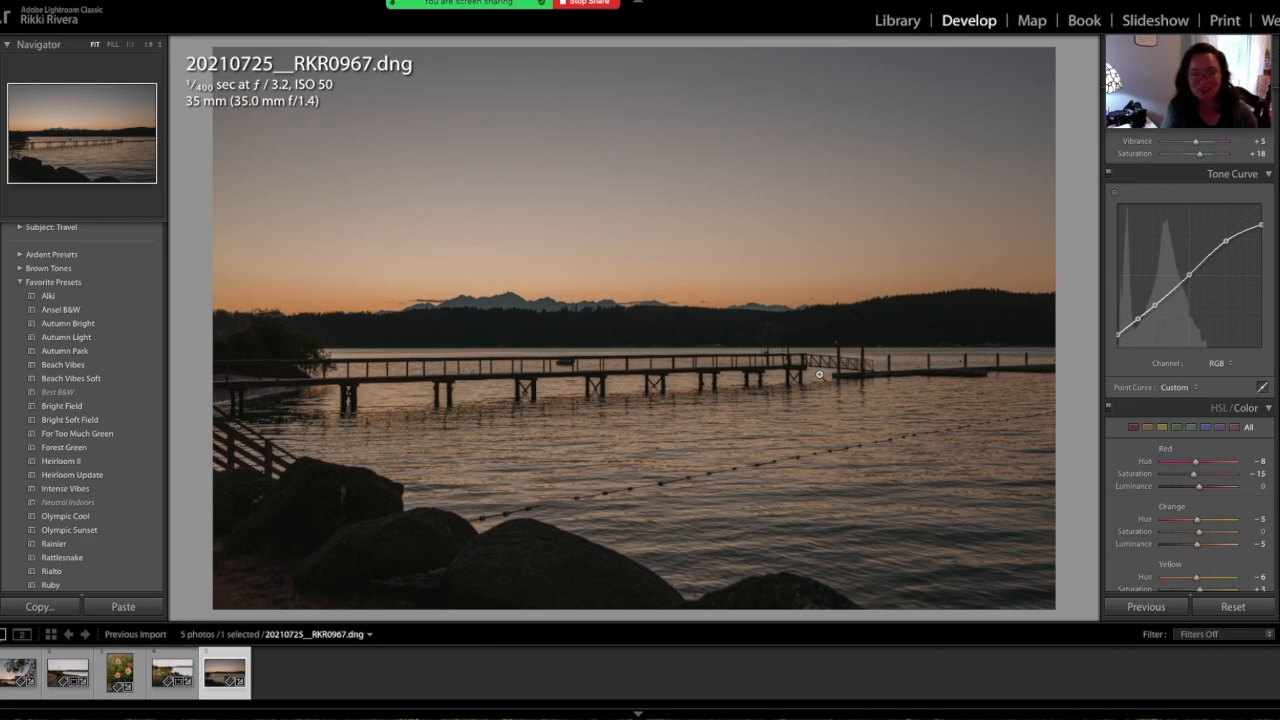
{"action": "scroll", "coordinate": [1209, 341], "scroll_direction": "up", "scroll_amount": 5}
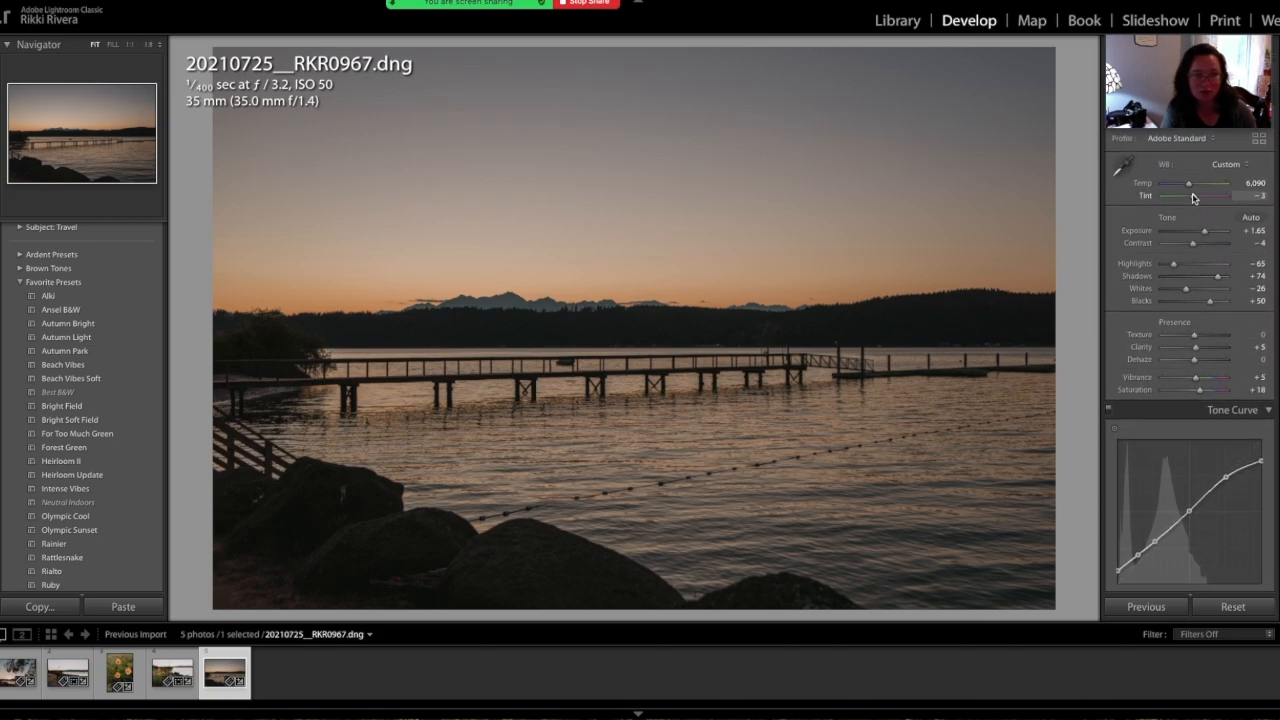
{"action": "left_click_drag", "start_coordinate": [1194, 198], "coordinate": [1197, 198]}
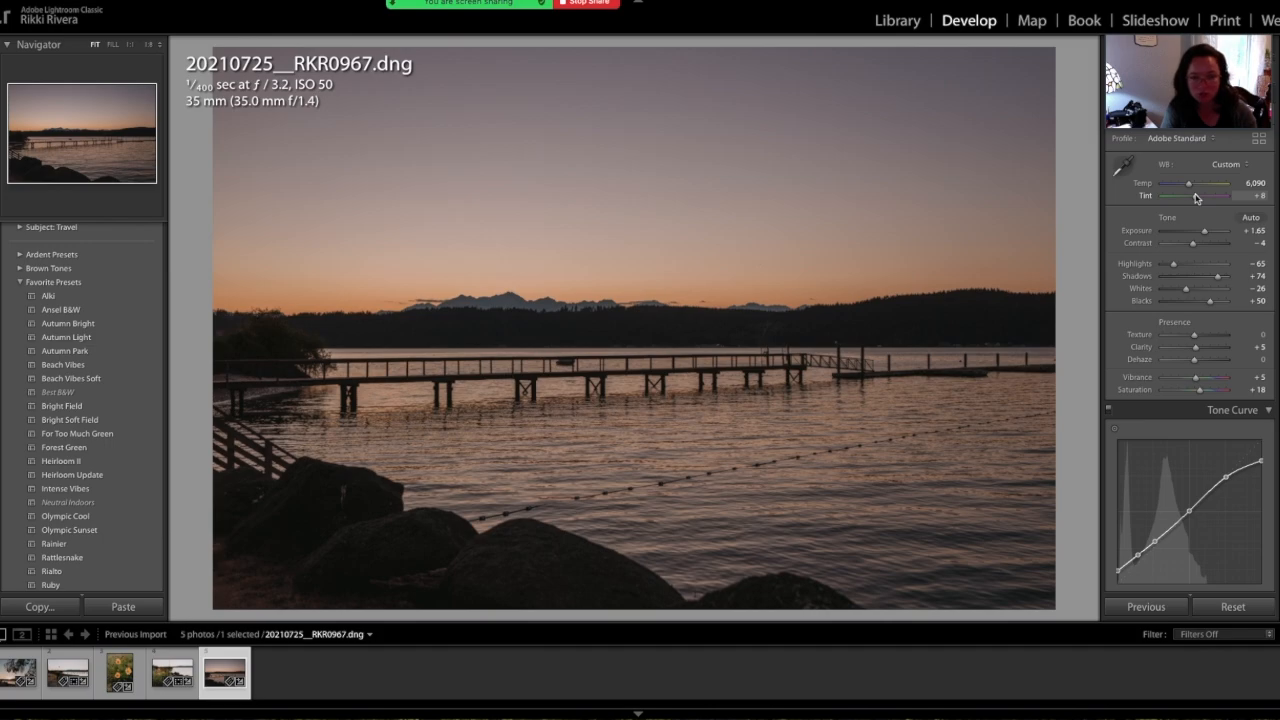
- Compare all five edited photos side by side in the Library grid with enlarged thumbnails and none selected
{"action": "key", "text": "g"}
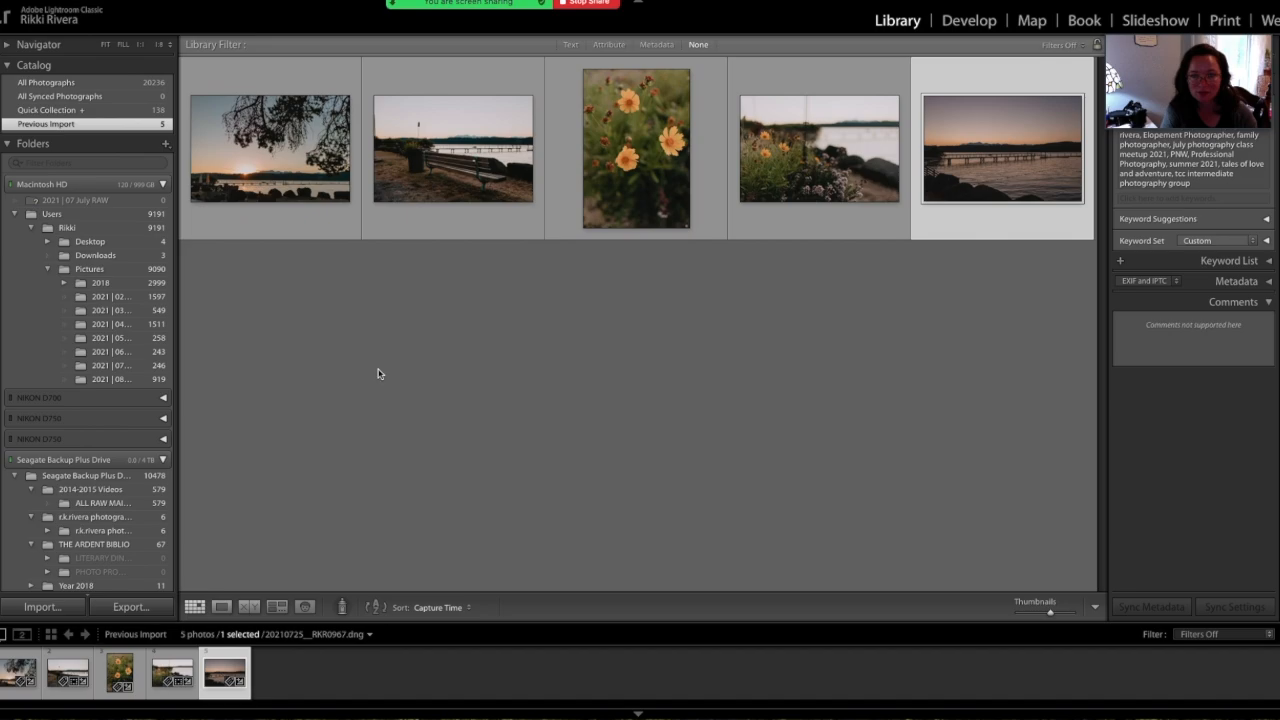
{"action": "left_click_drag", "start_coordinate": [1052, 612], "coordinate": [1062, 611]}
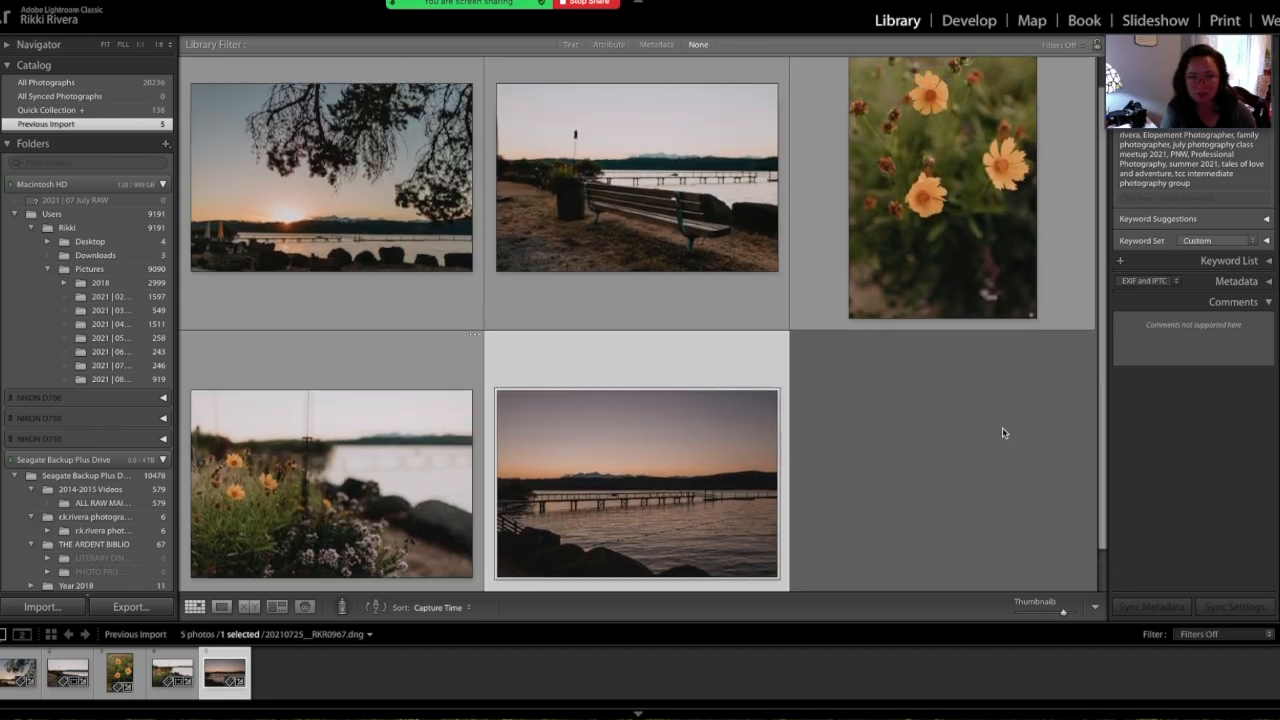
{"action": "left_click", "coordinate": [1002, 430]}
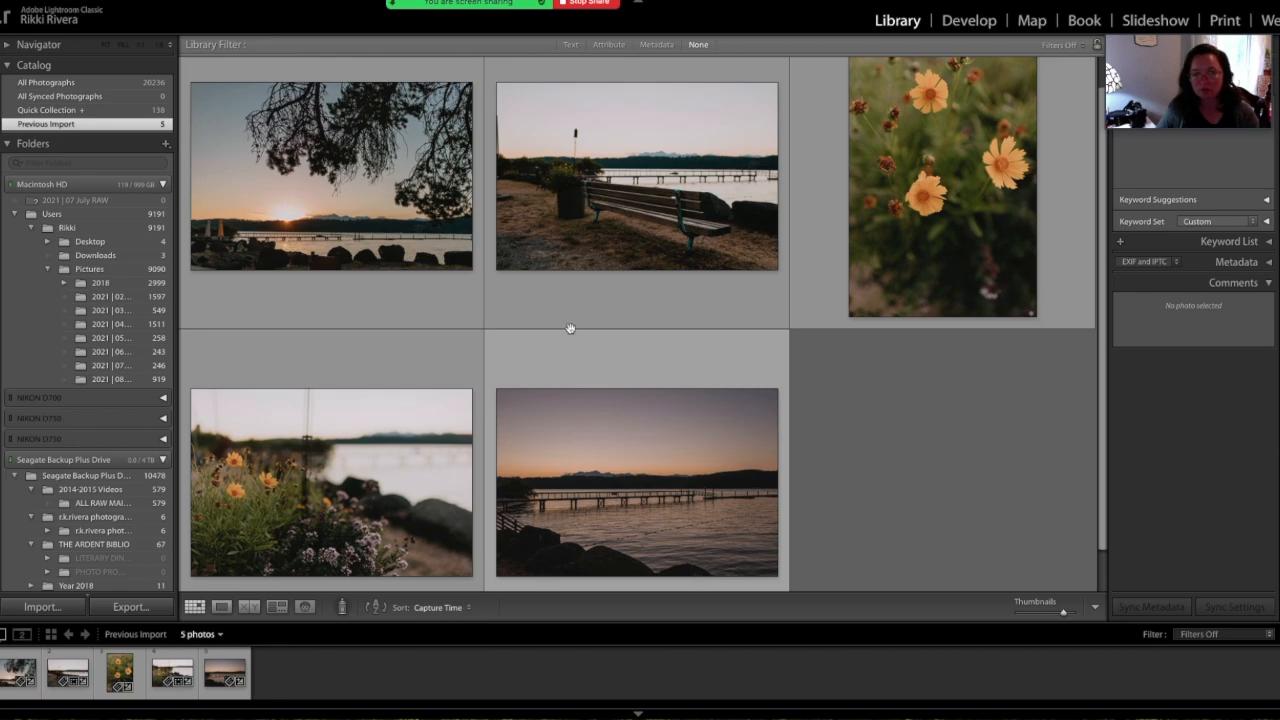
- Open the flower close-up for developing and reset all its adjustments
{"action": "left_click", "coordinate": [910, 300]}
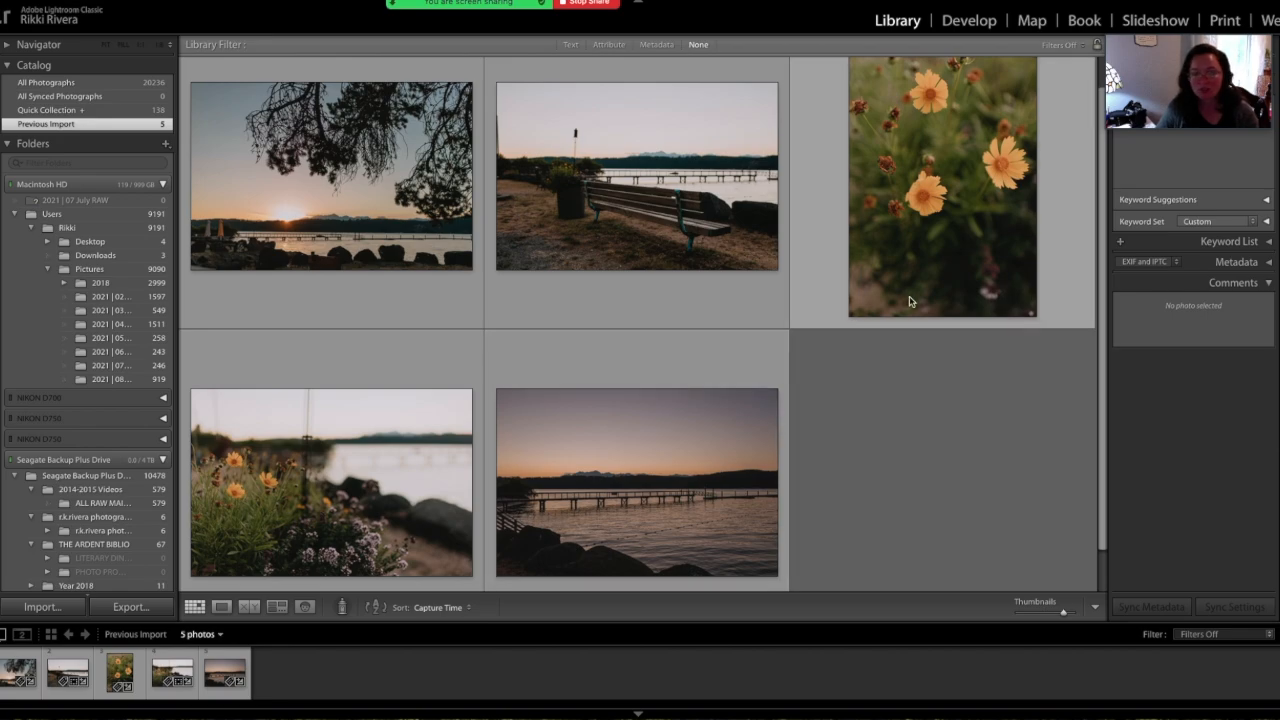
{"action": "key", "text": "d"}
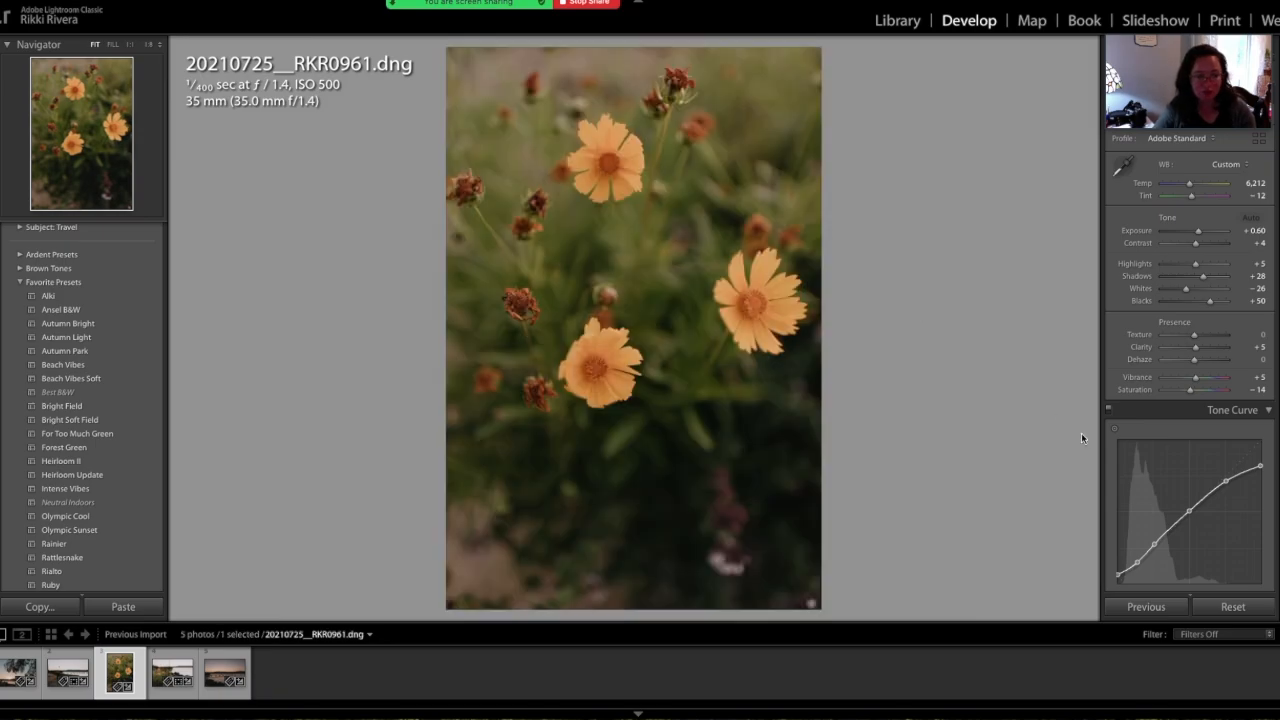
{"action": "left_click", "coordinate": [1233, 607]}
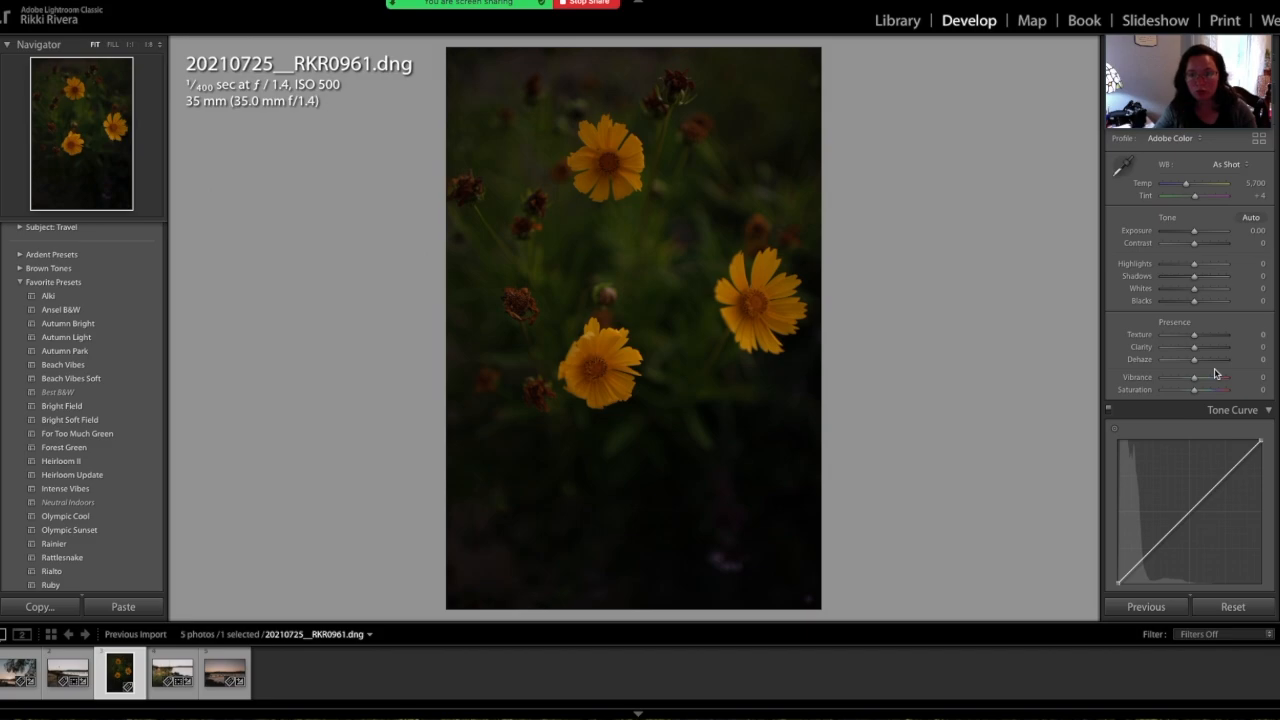
- Try Auto tone on the flower close-up with Shadows at +34, and reset the photo
{"action": "left_click", "coordinate": [1249, 219]}
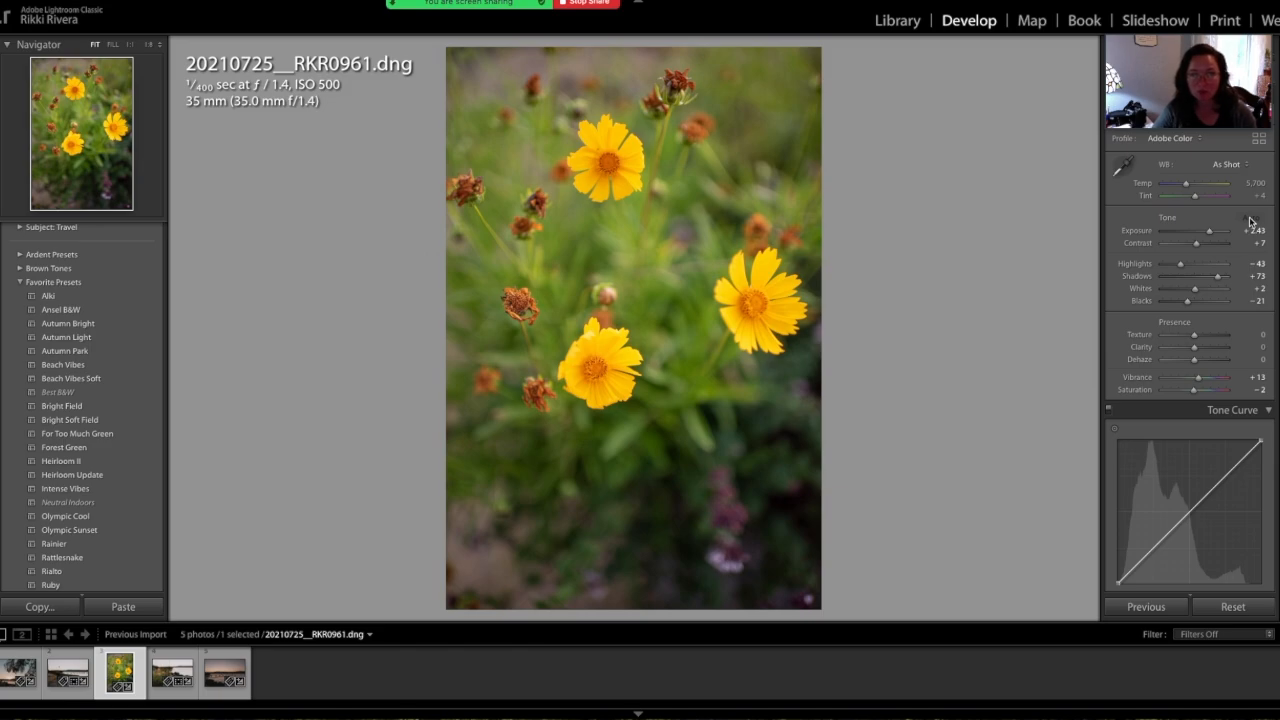
{"action": "scroll", "coordinate": [1201, 278], "scroll_direction": "down", "scroll_amount": 1}
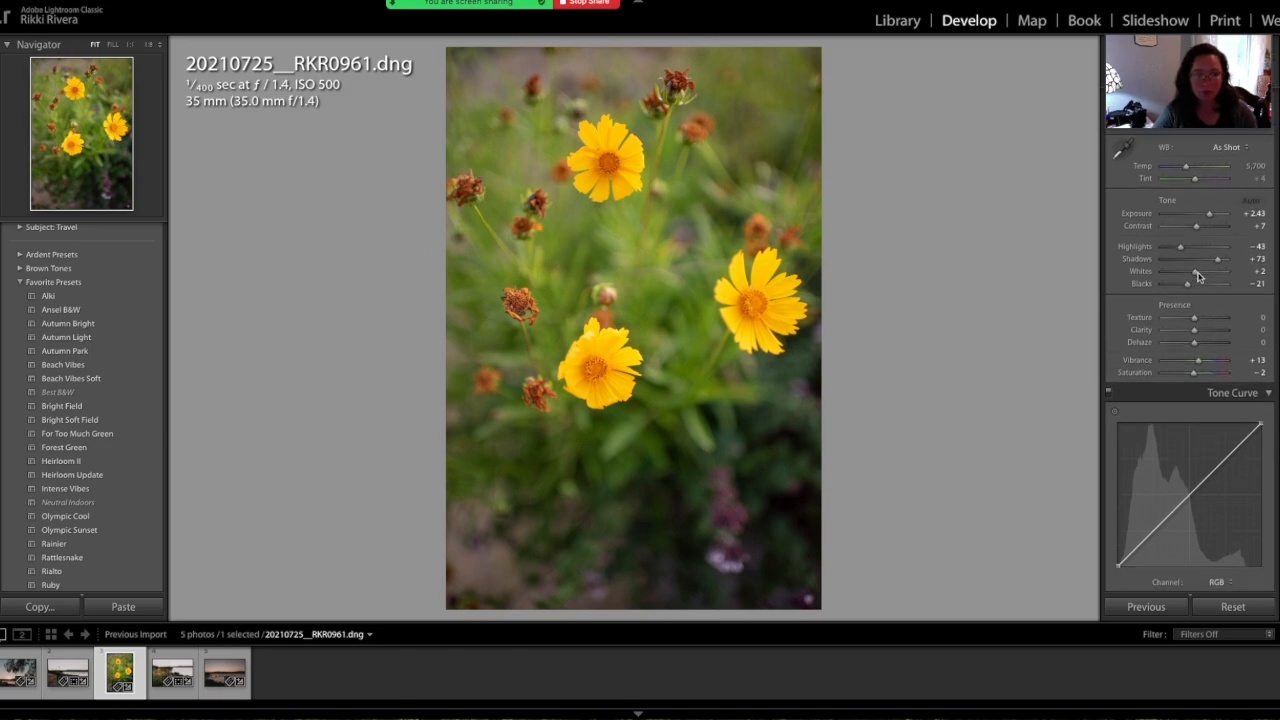
{"action": "left_click_drag", "start_coordinate": [1216, 259], "coordinate": [1205, 259]}
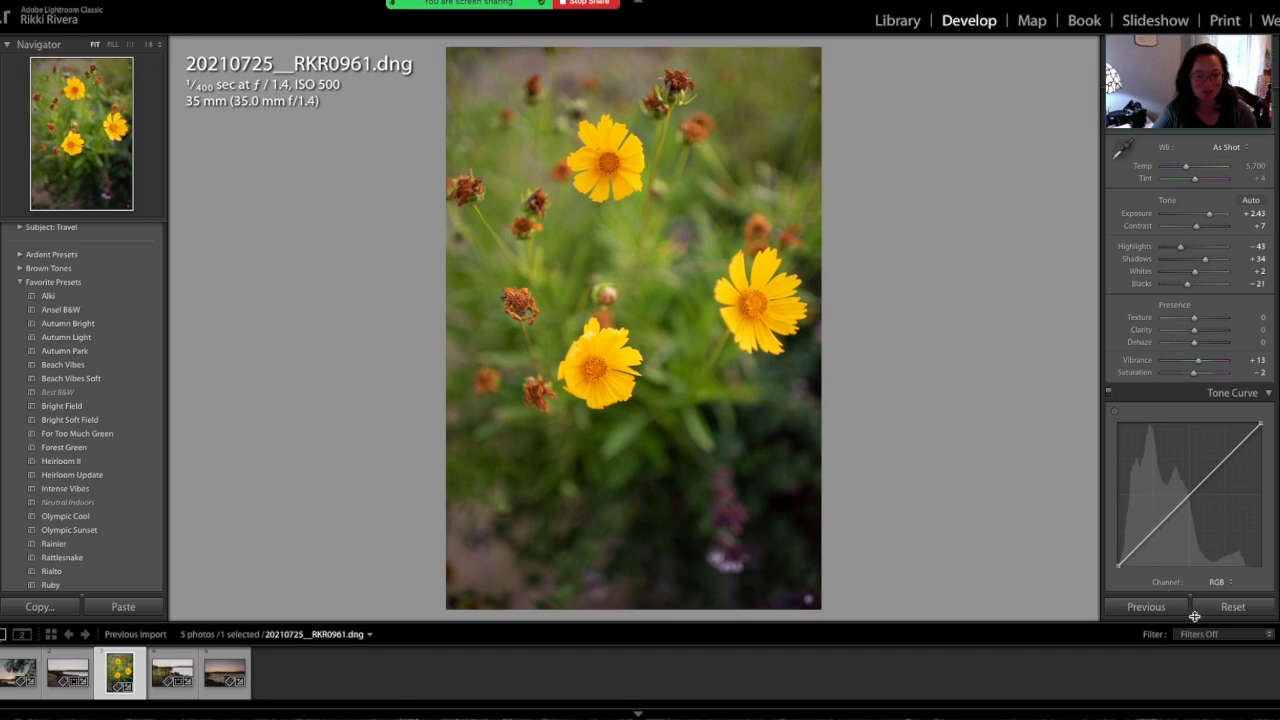
{"action": "left_click", "coordinate": [1231, 607]}
- Set the flower close-up's Exposure to +1.50
{"action": "scroll", "coordinate": [1240, 300], "scroll_direction": "up", "scroll_amount": 1}
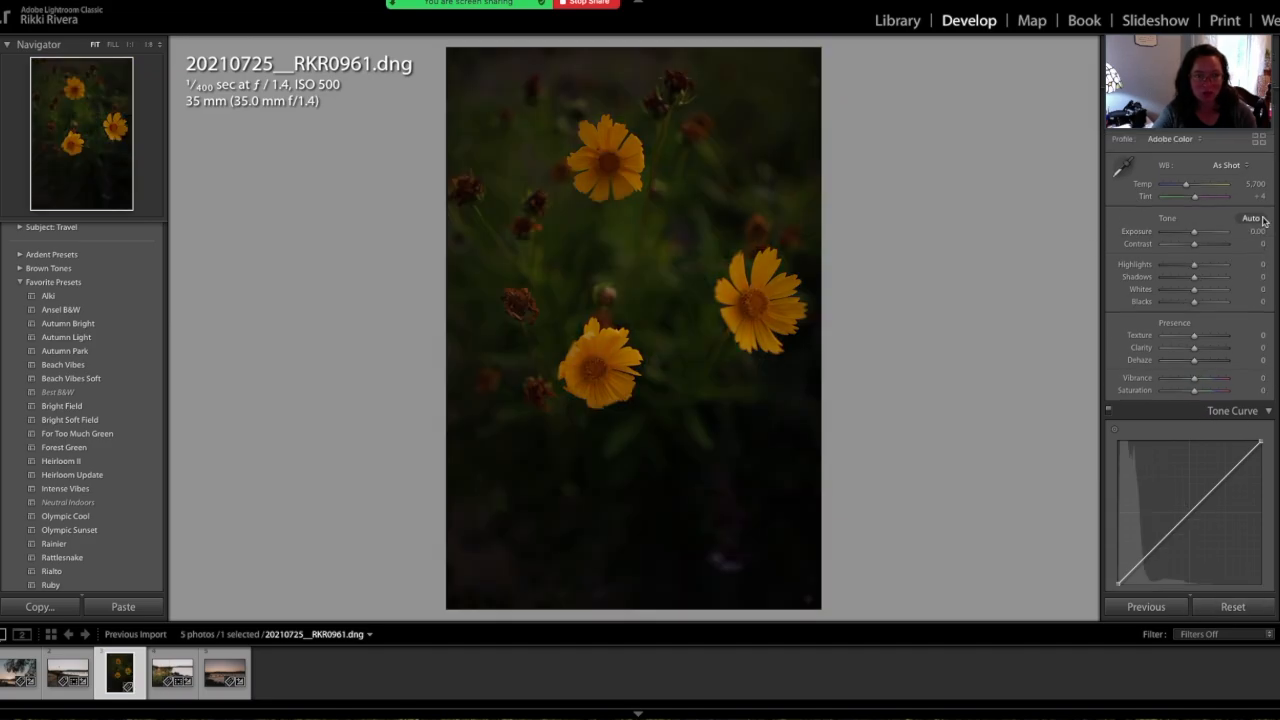
{"action": "left_click_drag", "start_coordinate": [1201, 233], "coordinate": [1204, 234]}
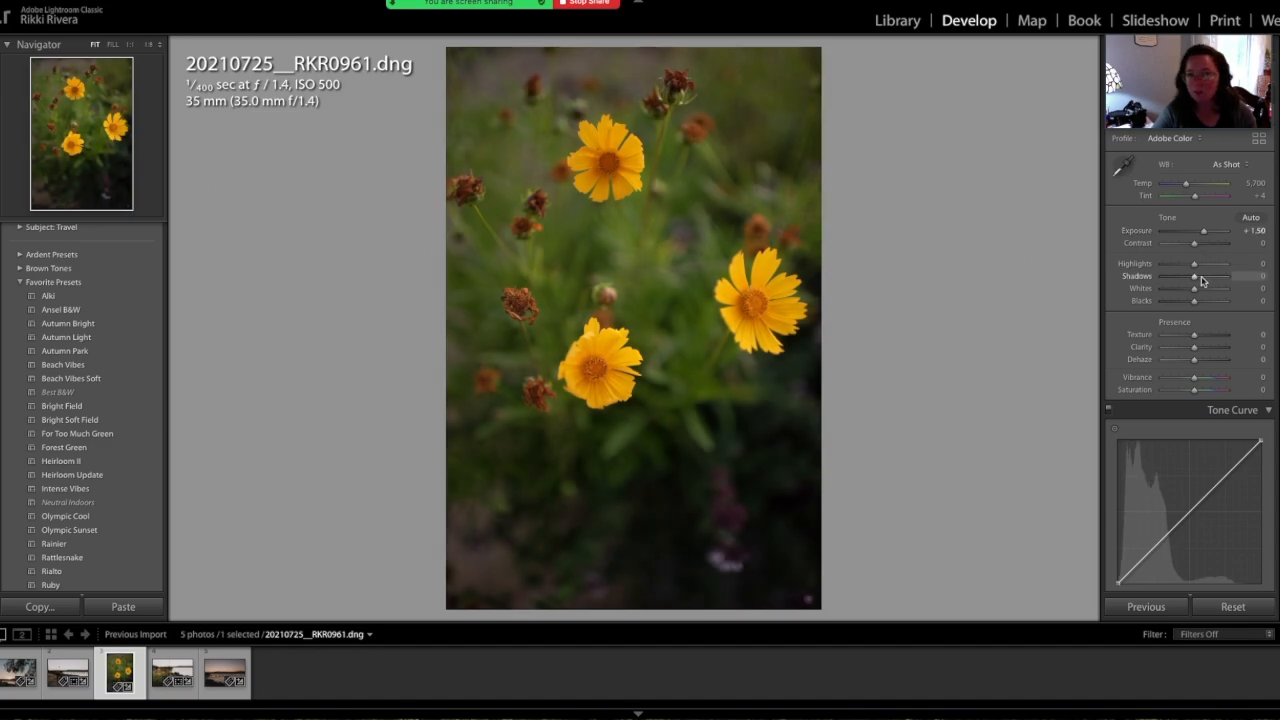
- Set the flower close-up's Clarity to +8
{"action": "scroll", "coordinate": [1202, 281], "scroll_direction": "down", "scroll_amount": 2}
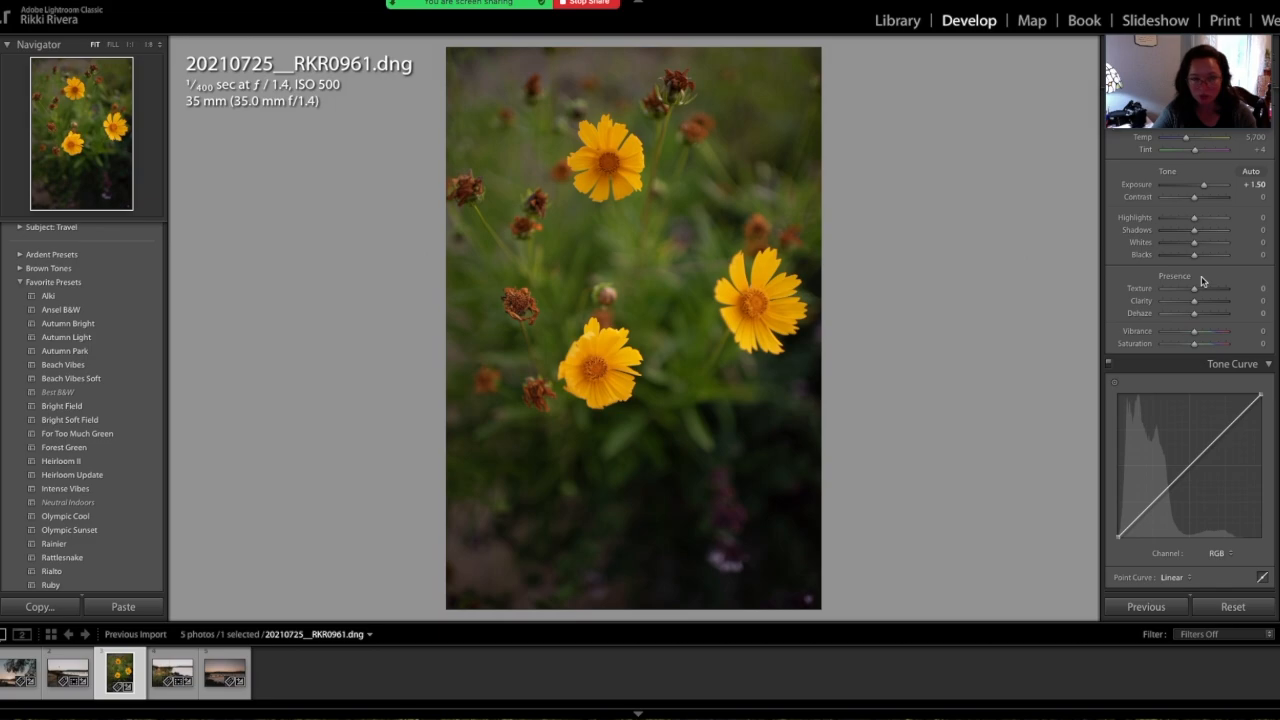
{"action": "left_click_drag", "start_coordinate": [1194, 301], "coordinate": [1197, 303]}
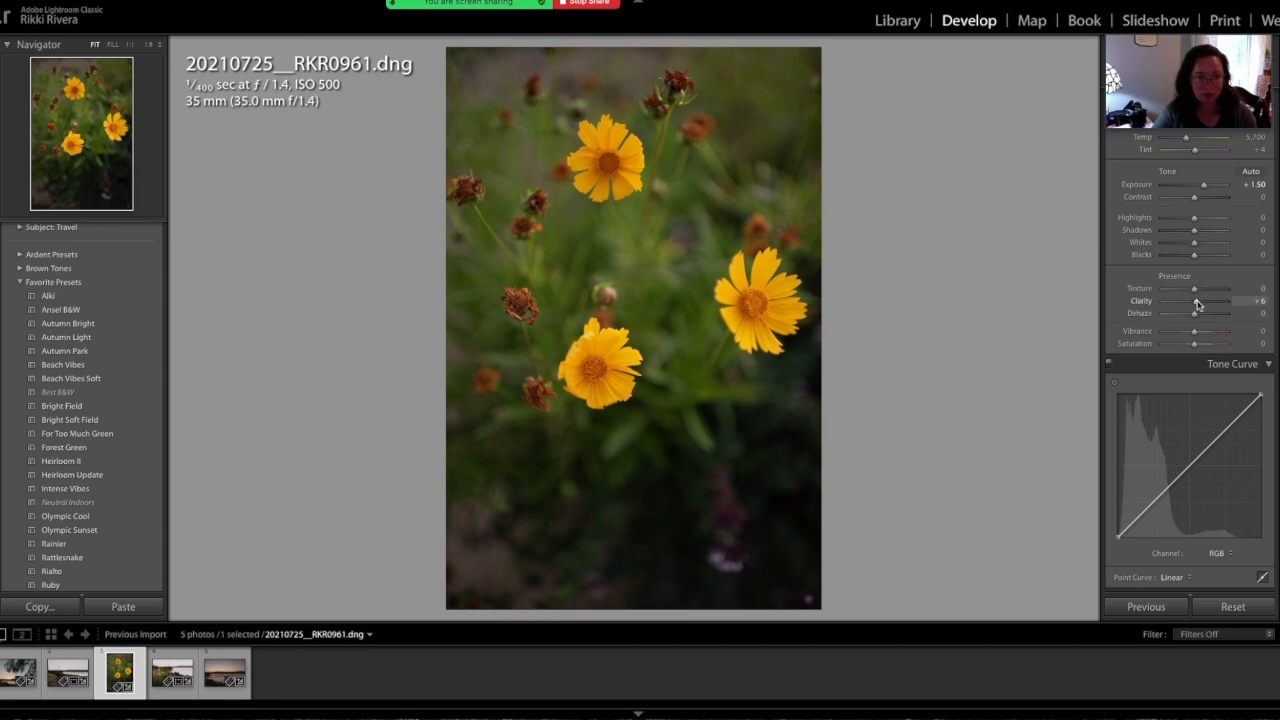
{"action": "scroll", "coordinate": [1198, 303], "scroll_direction": "down", "scroll_amount": 5}
{"action": "scroll", "coordinate": [1198, 303], "scroll_direction": "down", "scroll_amount": 1}
{"action": "scroll", "coordinate": [1198, 303], "scroll_direction": "up", "scroll_amount": 3}
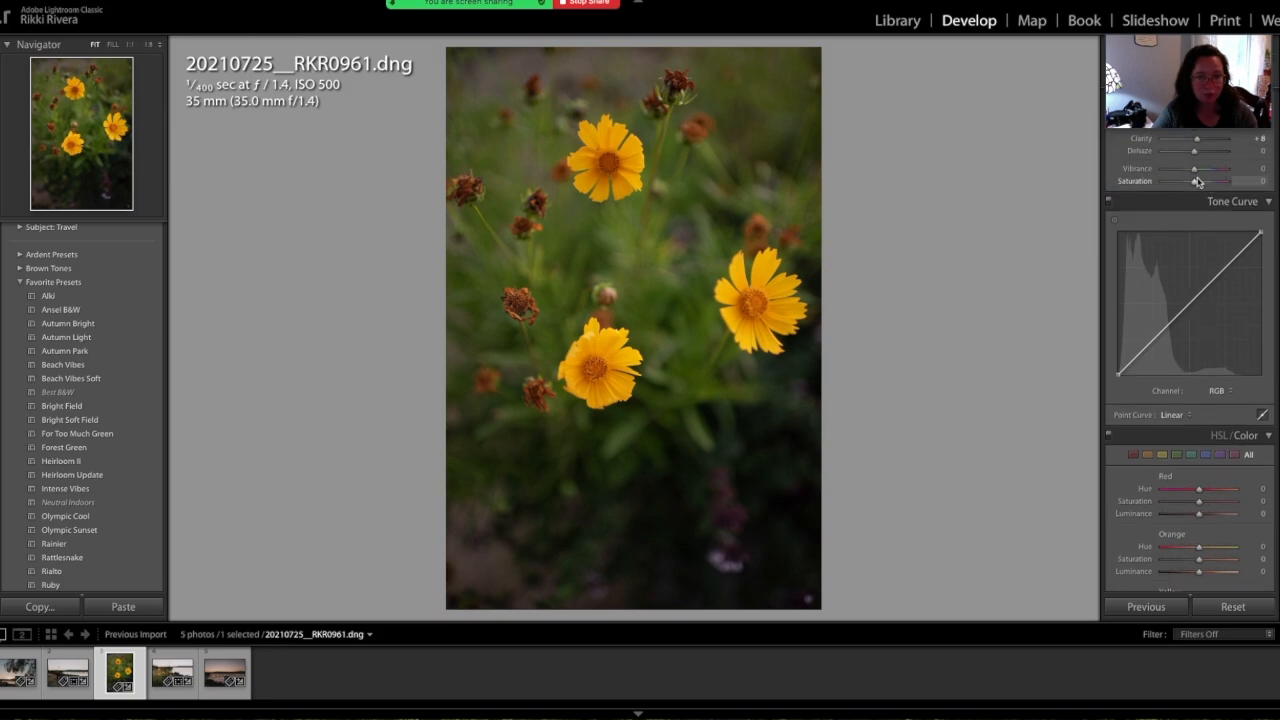
- Lower the flower close-up's overall Saturation to -6 and mute the yellow petals through the HSL color saturation
{"action": "scroll", "coordinate": [1192, 184], "scroll_direction": "down", "scroll_amount": 4}
{"action": "scroll", "coordinate": [1192, 184], "scroll_direction": "down", "scroll_amount": 2}
{"action": "left_click_drag", "start_coordinate": [1201, 371], "coordinate": [1191, 371]}
{"action": "left_click_drag", "start_coordinate": [1199, 312], "coordinate": [1190, 312]}
- Split-tone the flower close-up with highlights at hue 299, saturation 5 and shadows at hue 65, saturation 5
{"action": "scroll", "coordinate": [1195, 310], "scroll_direction": "down", "scroll_amount": 8}
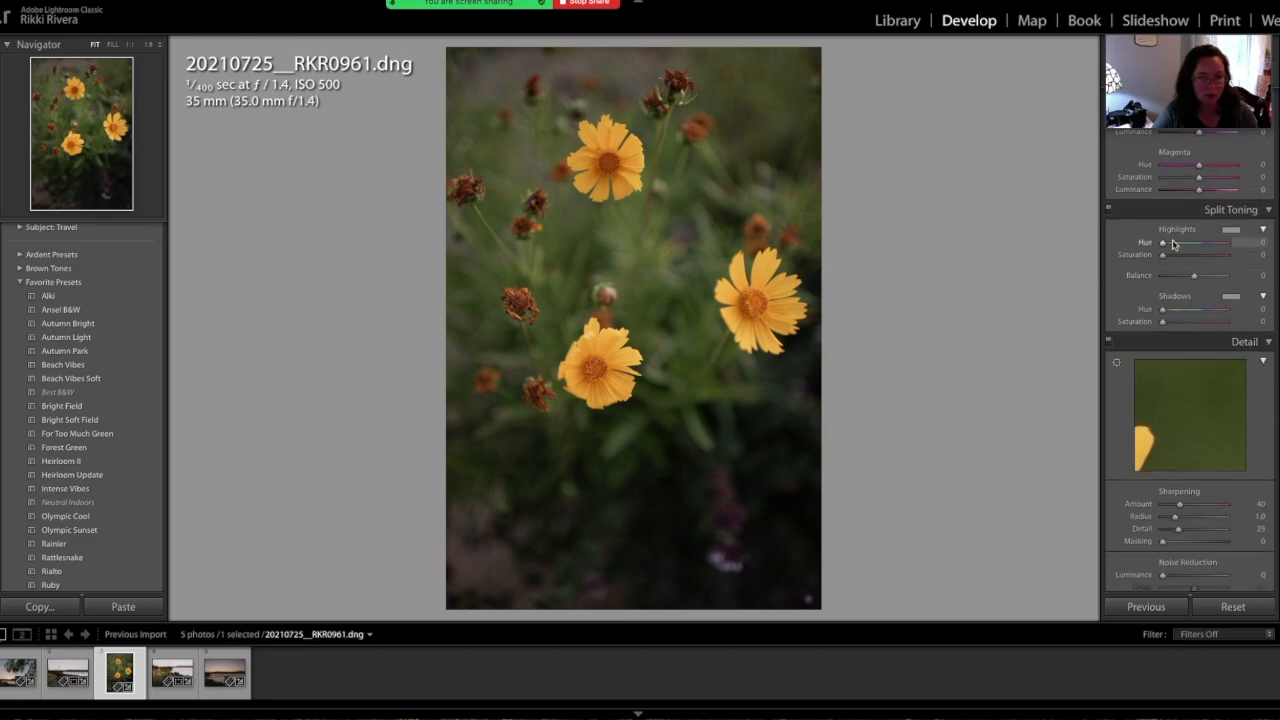
{"action": "mouse_move", "coordinate": [1163, 243]}
{"action": "left_mouse_down"}
{"action": "mouse_move", "coordinate": [1218, 250]}
{"action": "mouse_move", "coordinate": [1166, 256]}
{"action": "left_mouse_up"}
{"action": "mouse_move", "coordinate": [1162, 310]}
{"action": "left_mouse_down"}
{"action": "mouse_move", "coordinate": [1175, 310]}
{"action": "mouse_move", "coordinate": [1167, 323]}
{"action": "left_mouse_up"}
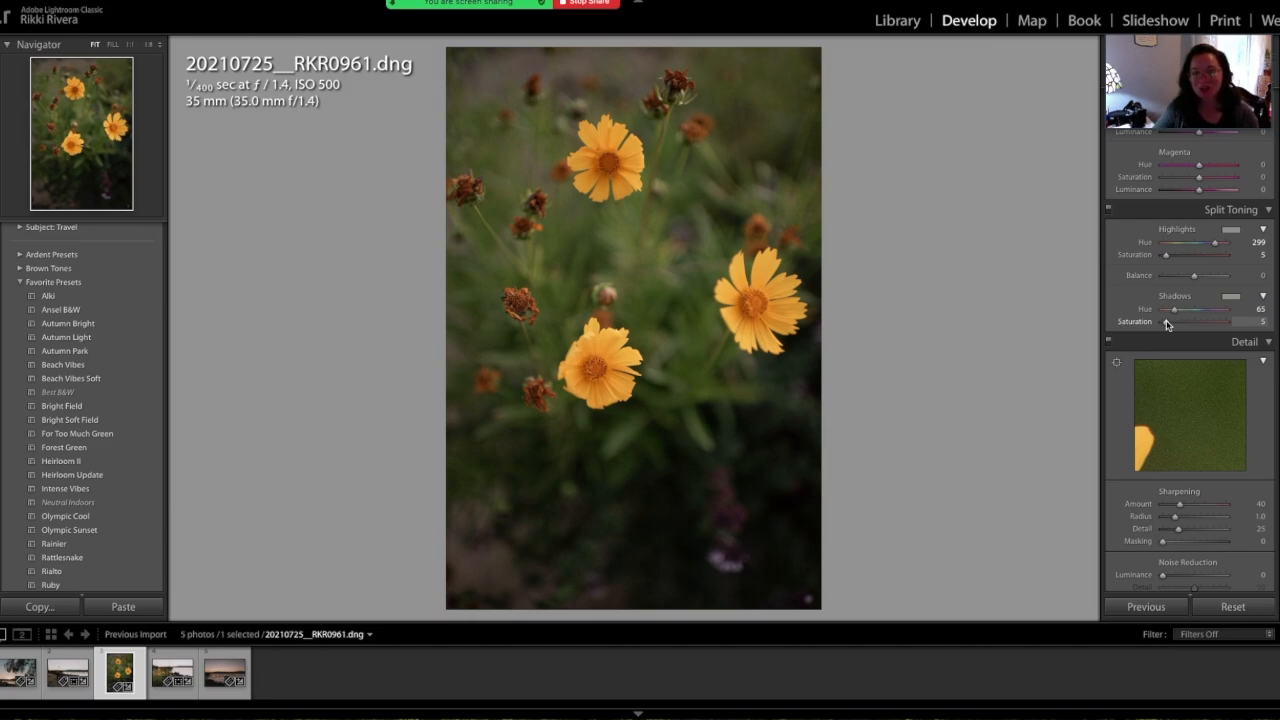
- Enable chromatic aberration removal and lens profile corrections, and check the flower close-up against the other photos in the Library grid
{"action": "scroll", "coordinate": [1166, 325], "scroll_direction": "down", "scroll_amount": 6}
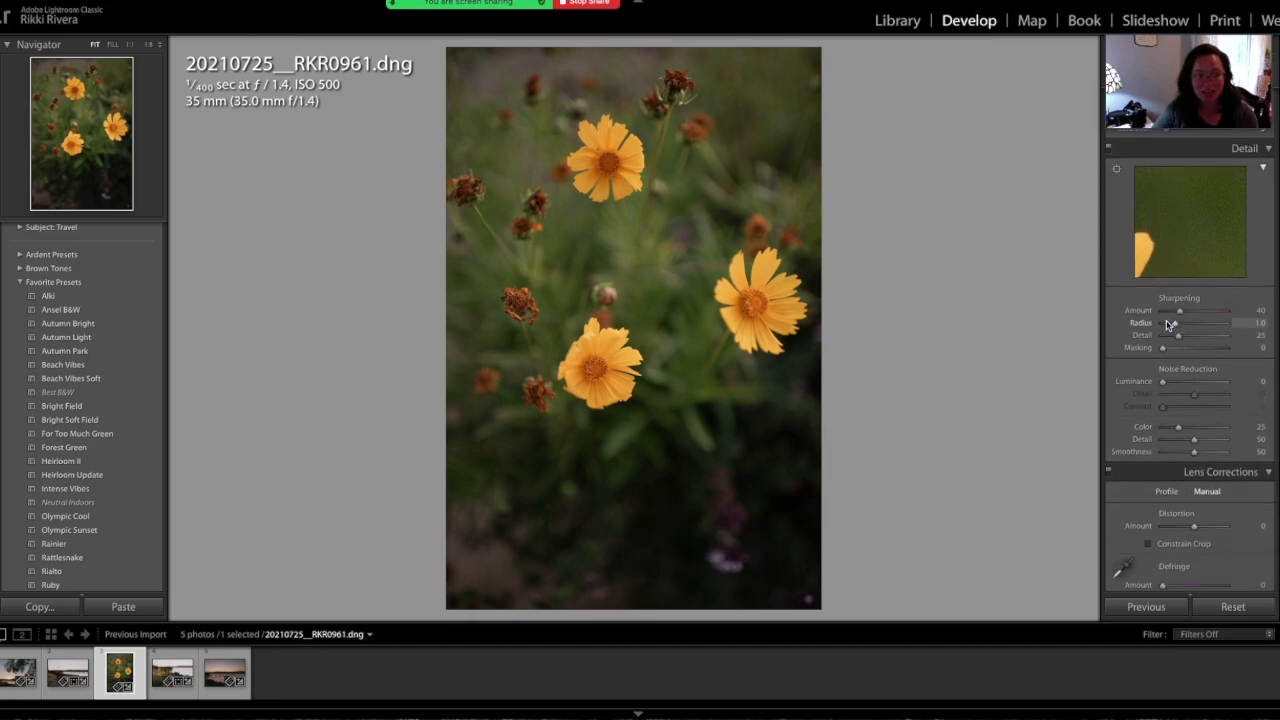
{"action": "scroll", "coordinate": [1166, 325], "scroll_direction": "down", "scroll_amount": 1}
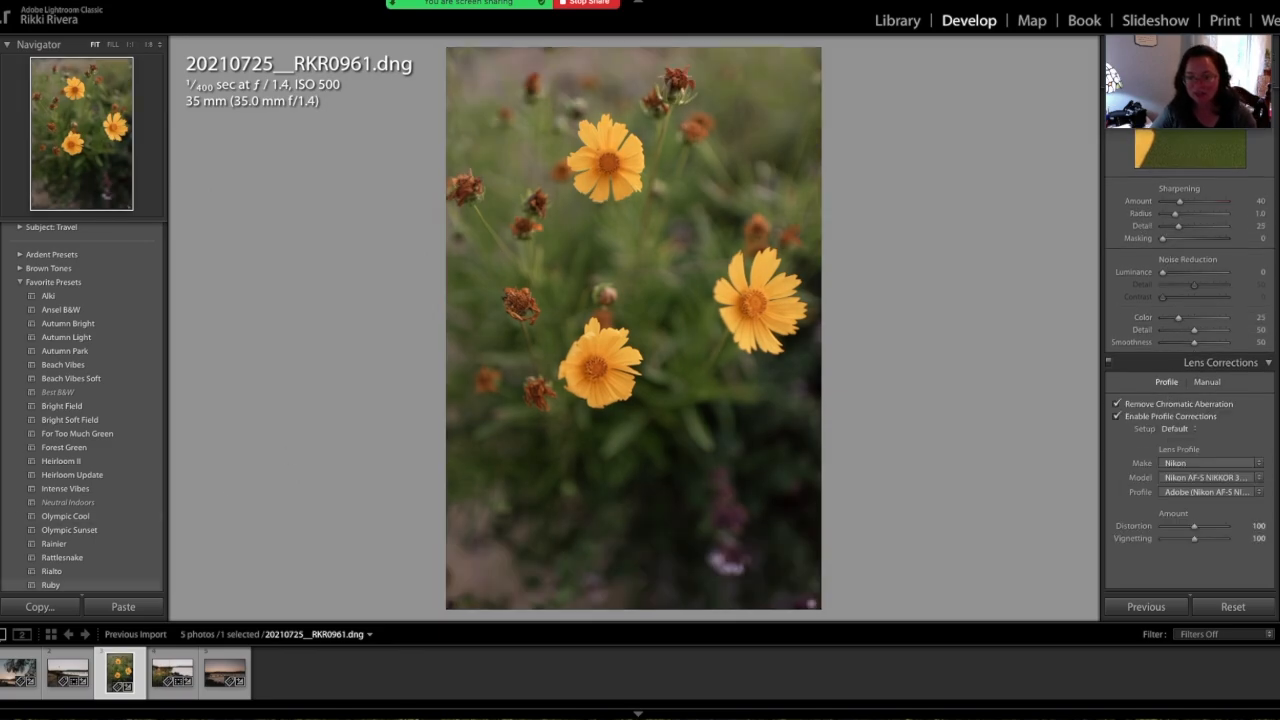
{"action": "key", "text": "g"}
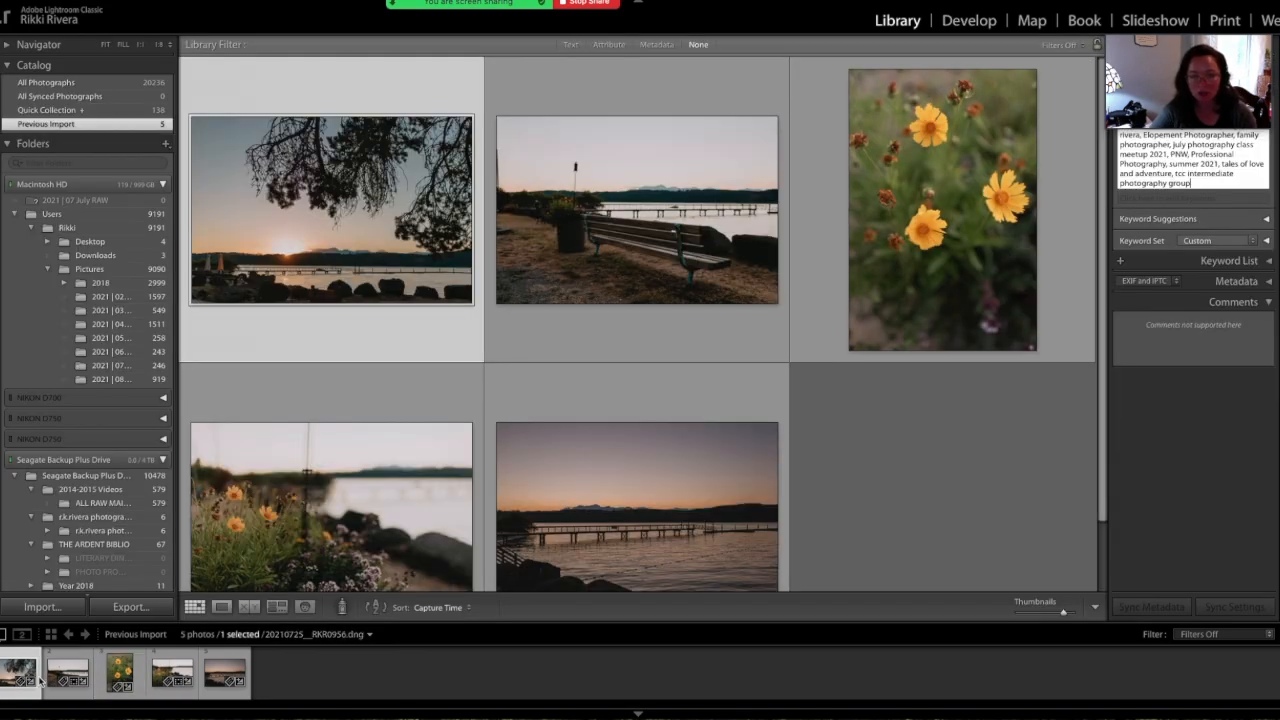
{"action": "left_click", "coordinate": [957, 280]}
{"action": "key", "text": "d"}
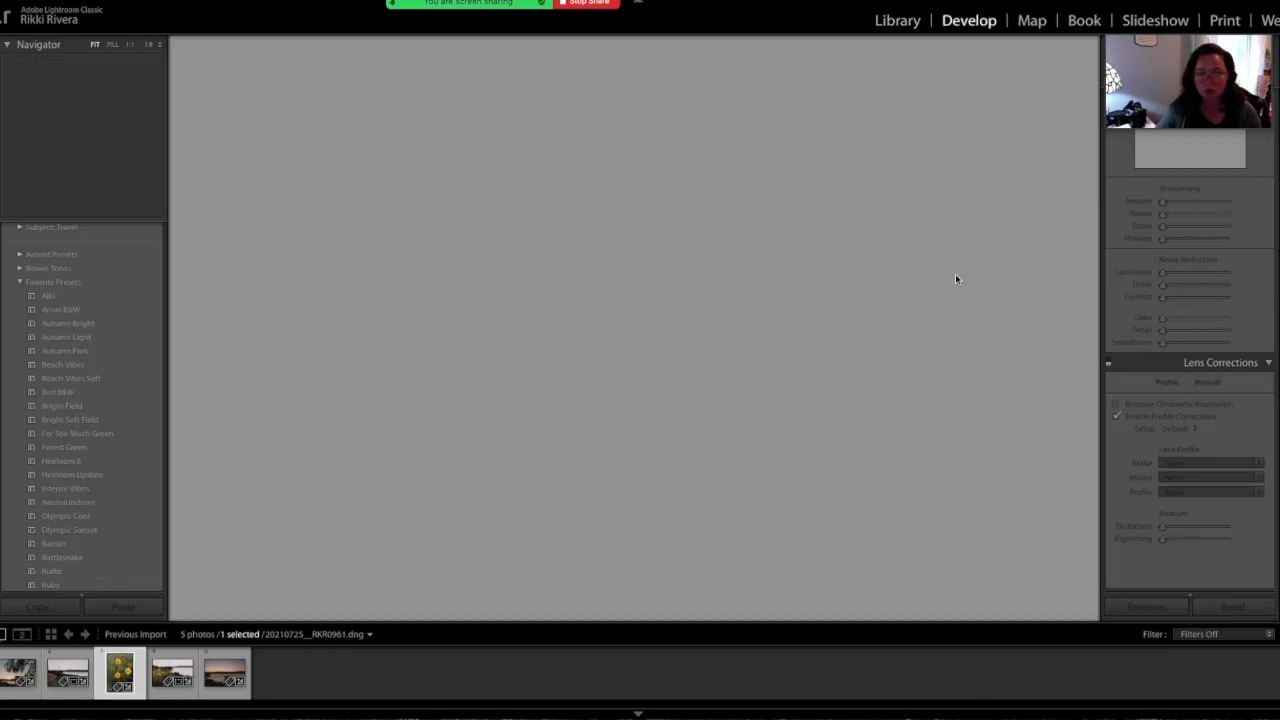
- Save the flower close-up's develop settings as a new preset named Basic Edit in the User Presets group
{"action": "scroll", "coordinate": [1209, 422], "scroll_direction": "down", "scroll_amount": 5}
{"action": "scroll", "coordinate": [1209, 427], "scroll_direction": "down", "scroll_amount": 8}
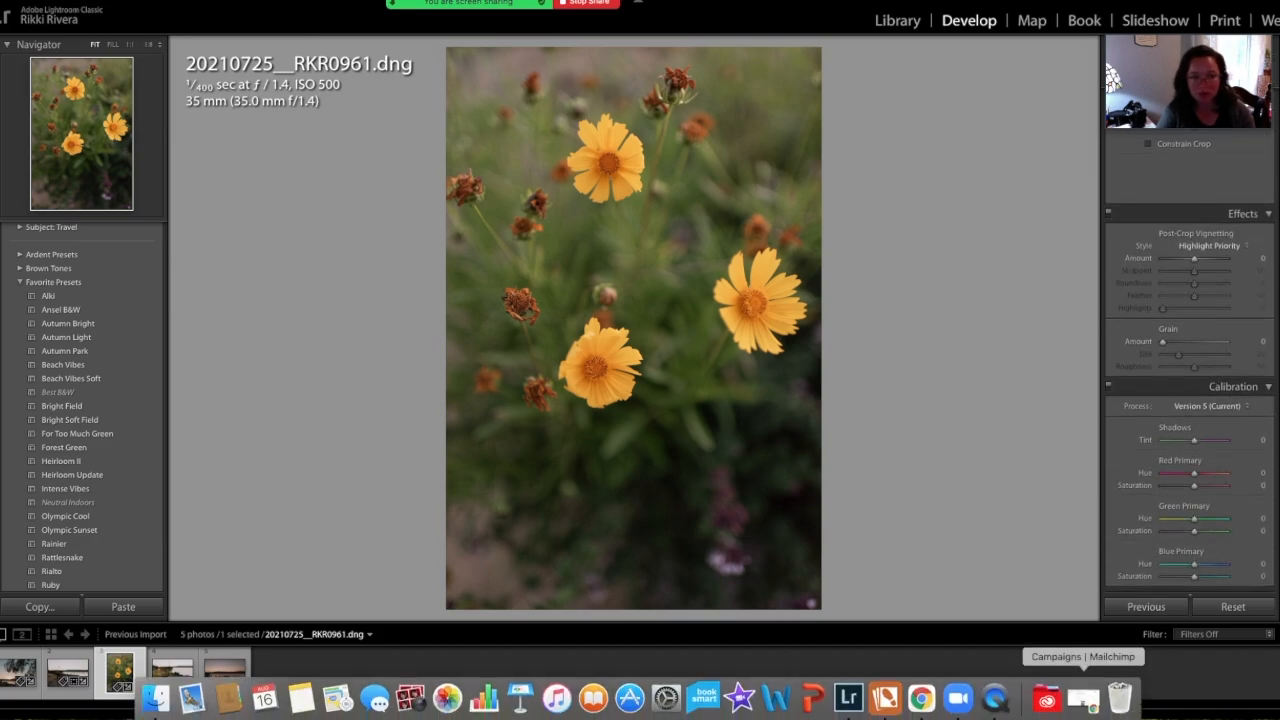
{"action": "scroll", "coordinate": [1215, 420], "scroll_direction": "up", "scroll_amount": 8}
{"action": "scroll", "coordinate": [1224, 412], "scroll_direction": "up", "scroll_amount": 10}
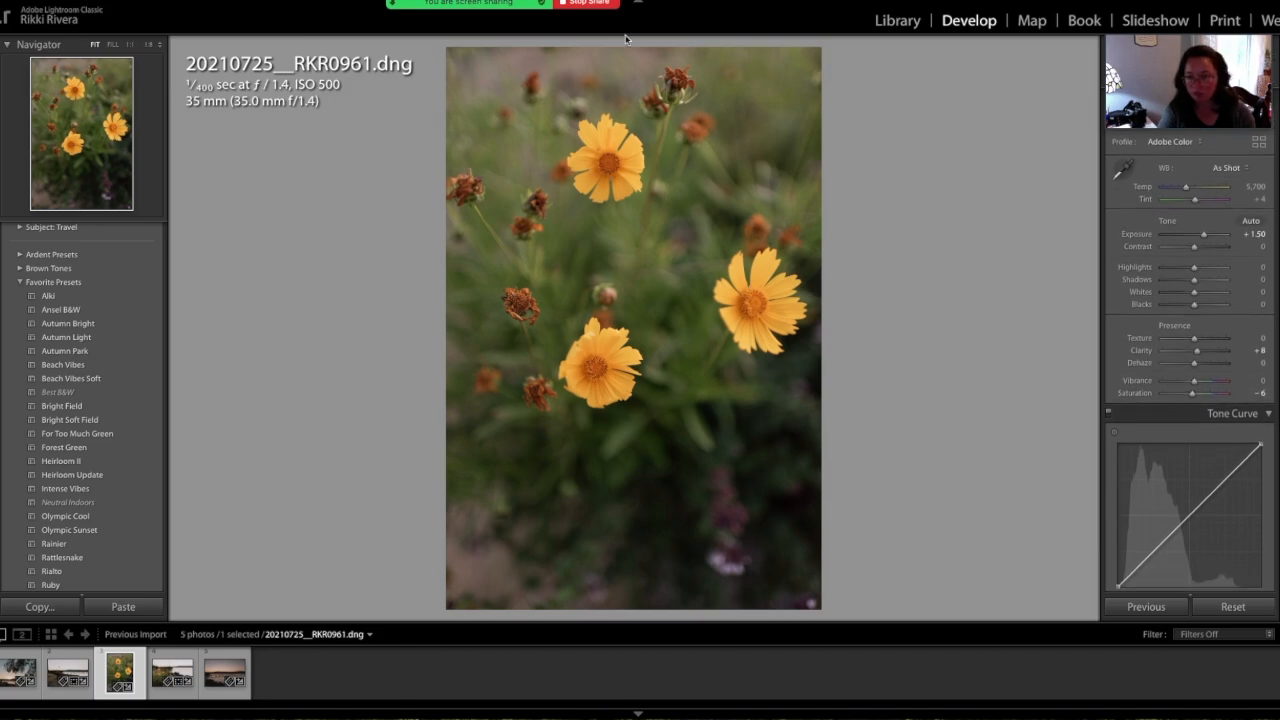
{"action": "scroll", "coordinate": [101, 354], "scroll_direction": "up", "scroll_amount": 3}
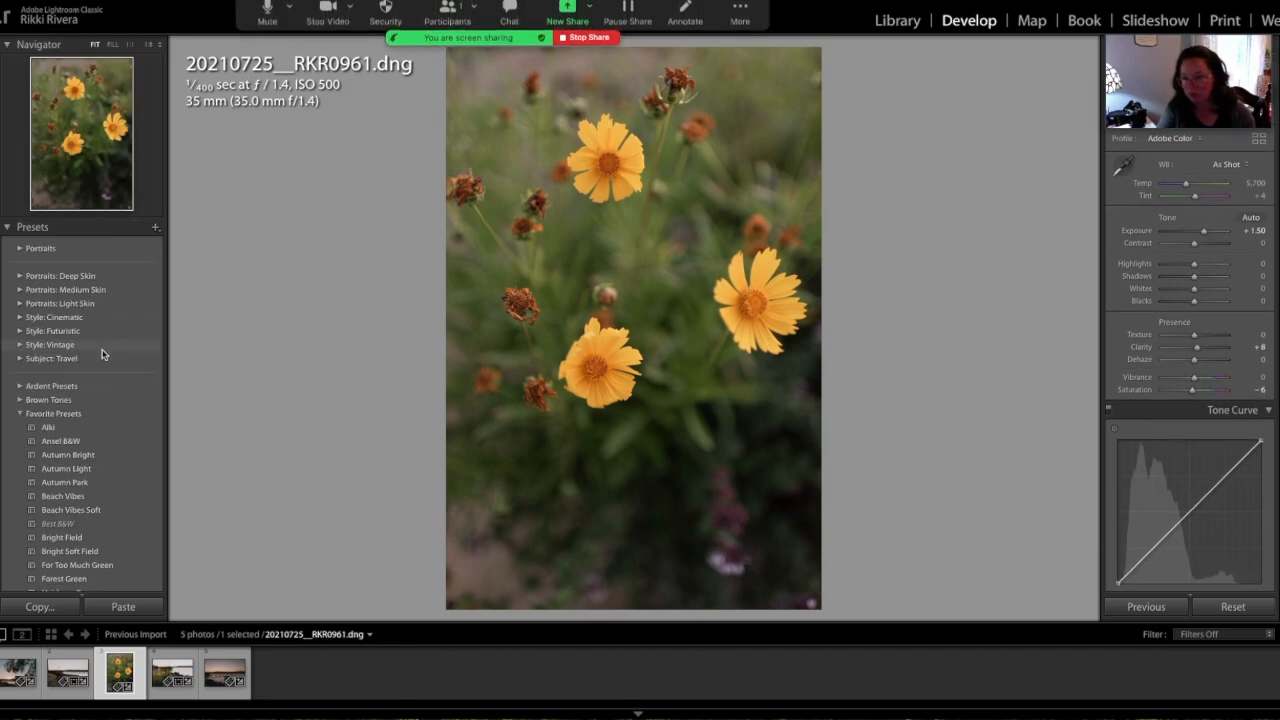
{"action": "left_click", "coordinate": [156, 228]}
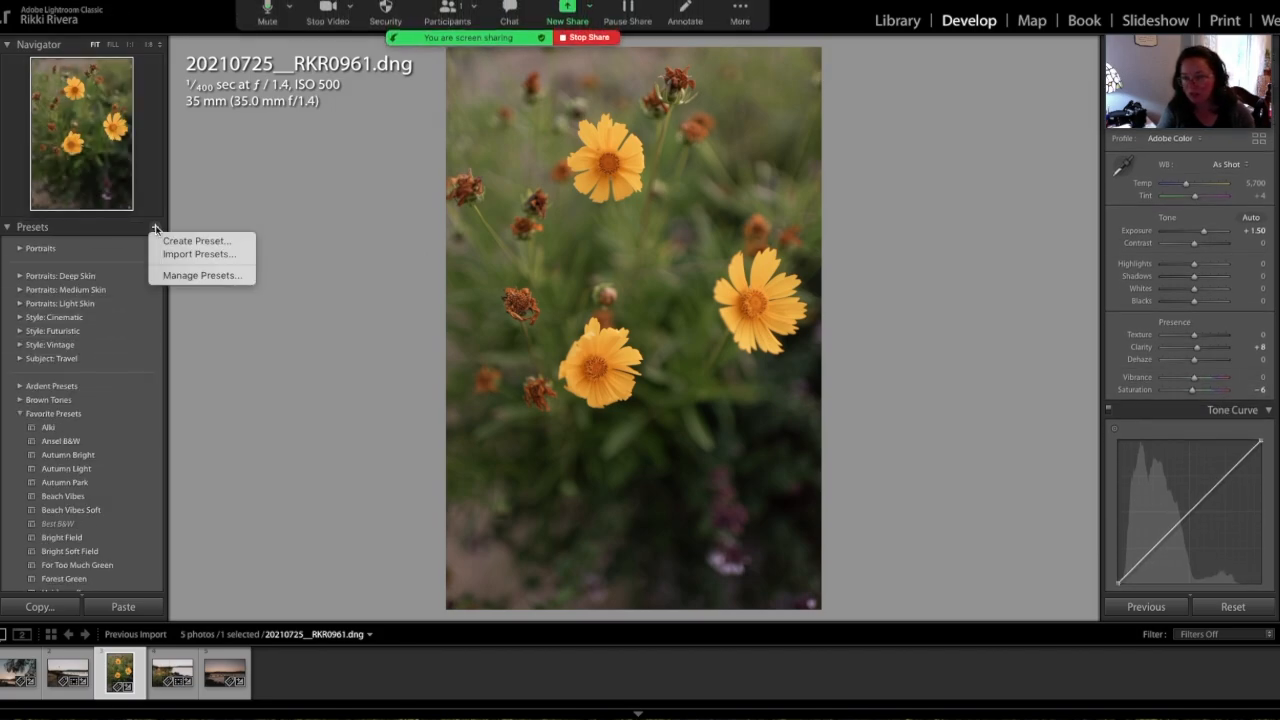
{"action": "left_click", "coordinate": [194, 242]}
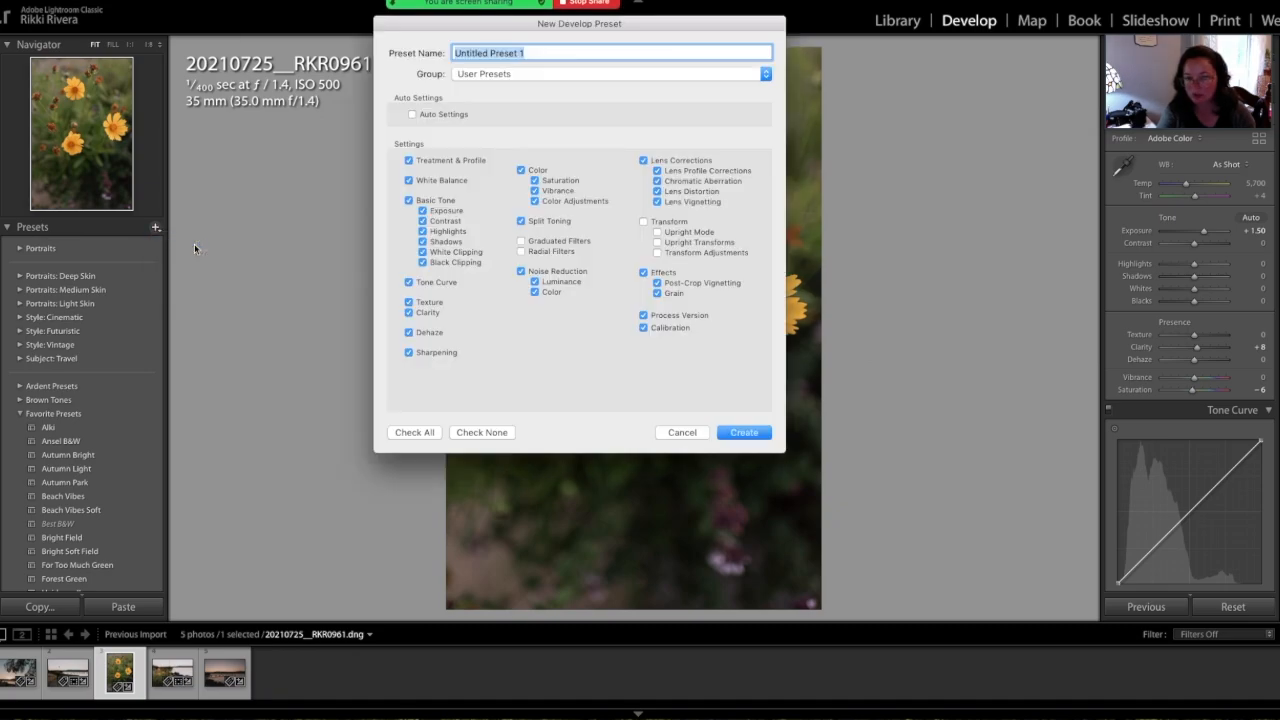
{"action": "type", "text": "Bas"}
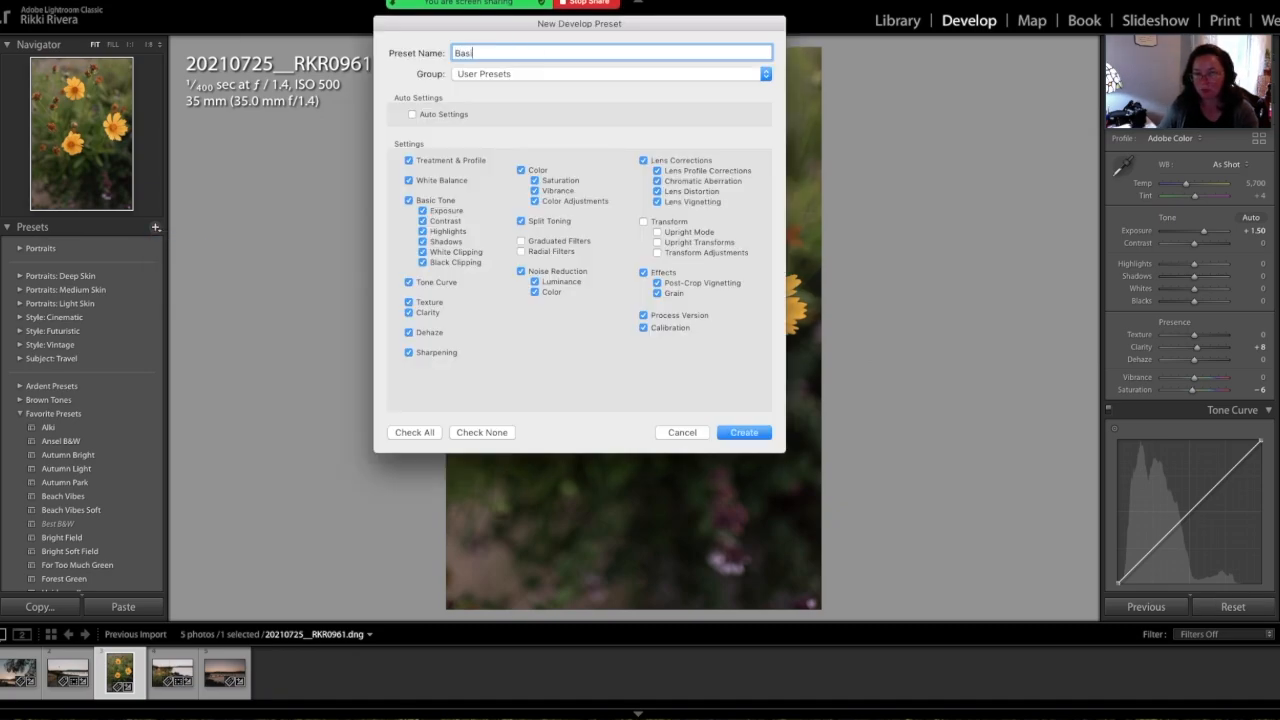
{"action": "type", "text": "ic Edit"}
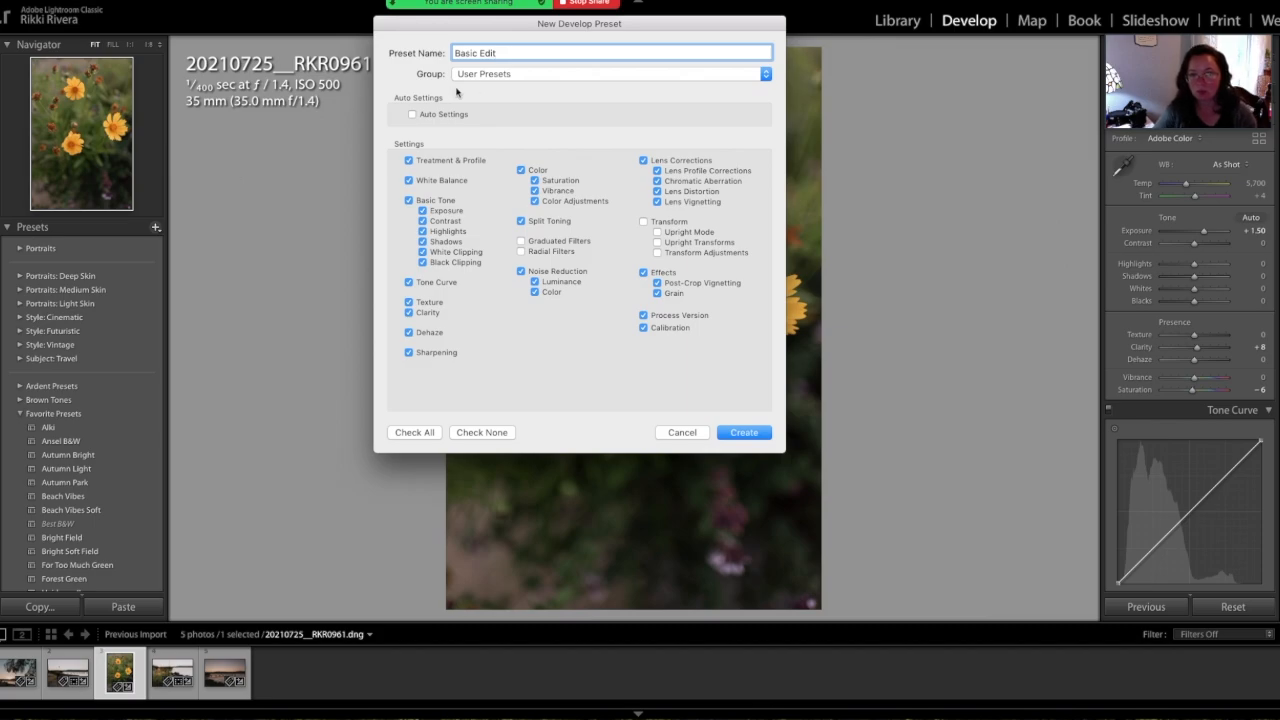
{"action": "left_click", "coordinate": [489, 76]}
{"action": "left_click", "coordinate": [409, 86]}
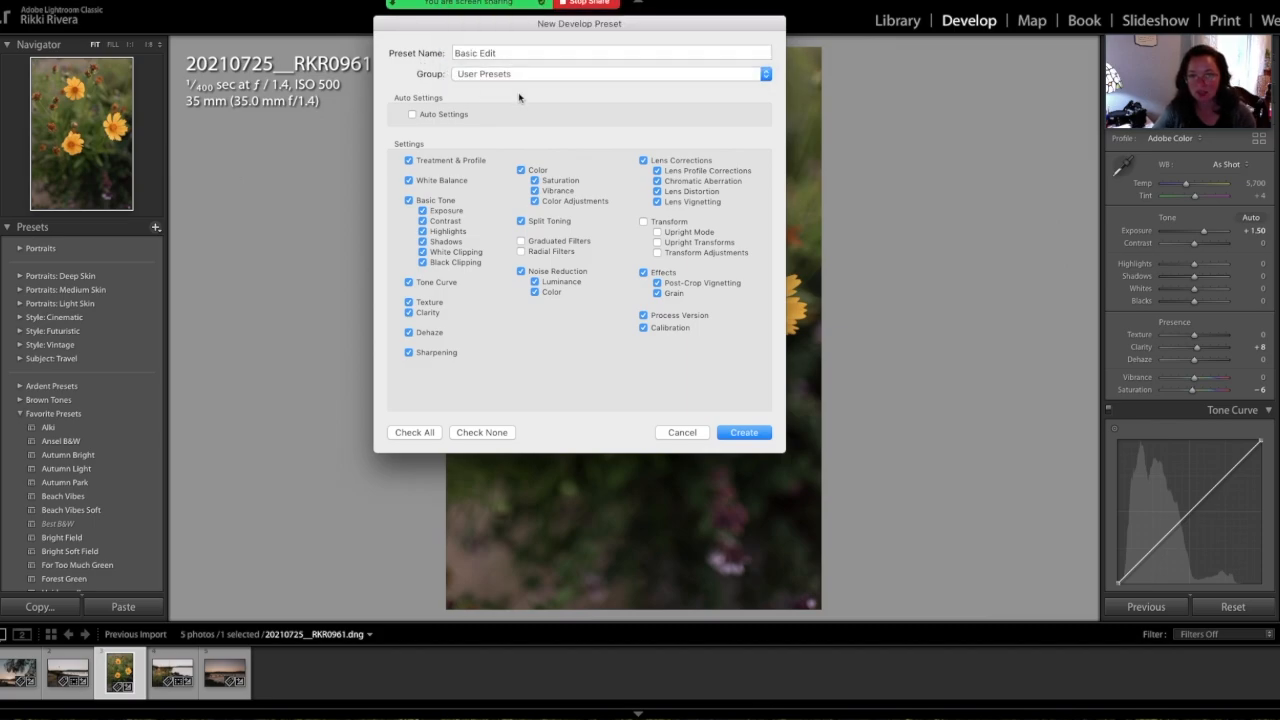
{"action": "left_click", "coordinate": [746, 432]}
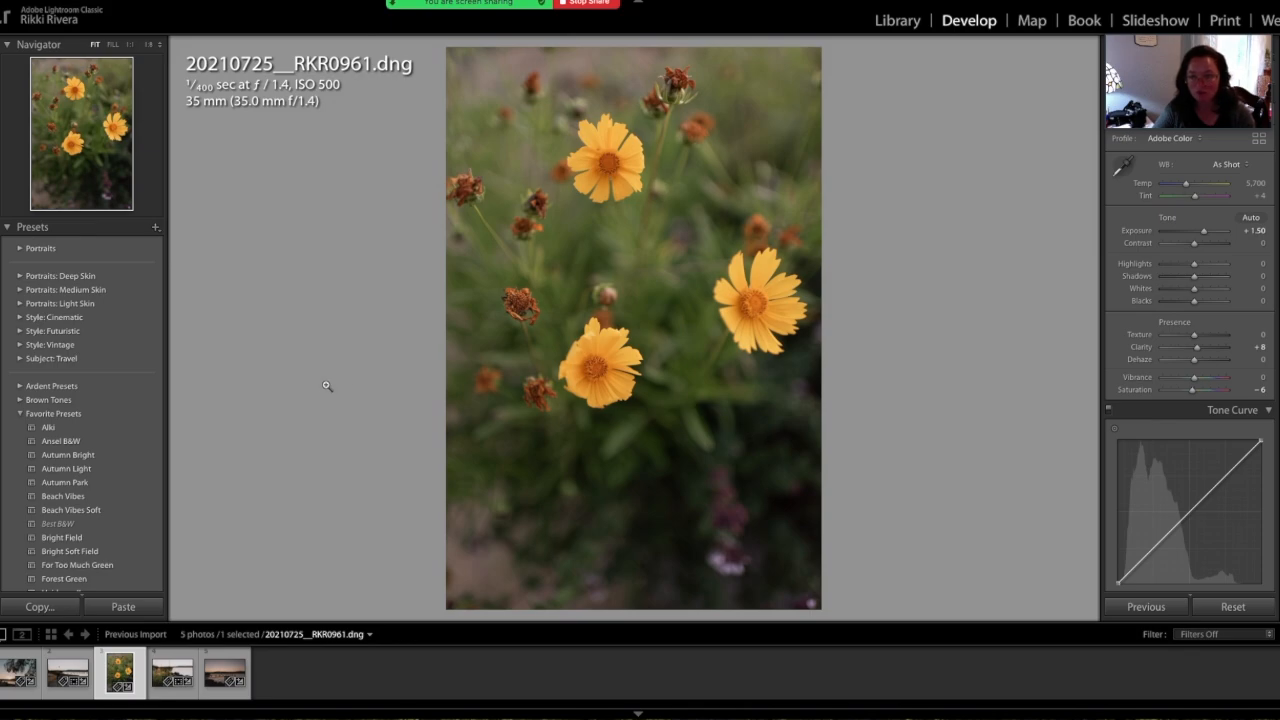
- Reset the flower close-up and apply the saved Basic Edit preset to it
{"action": "scroll", "coordinate": [139, 412], "scroll_direction": "down", "scroll_amount": 15}
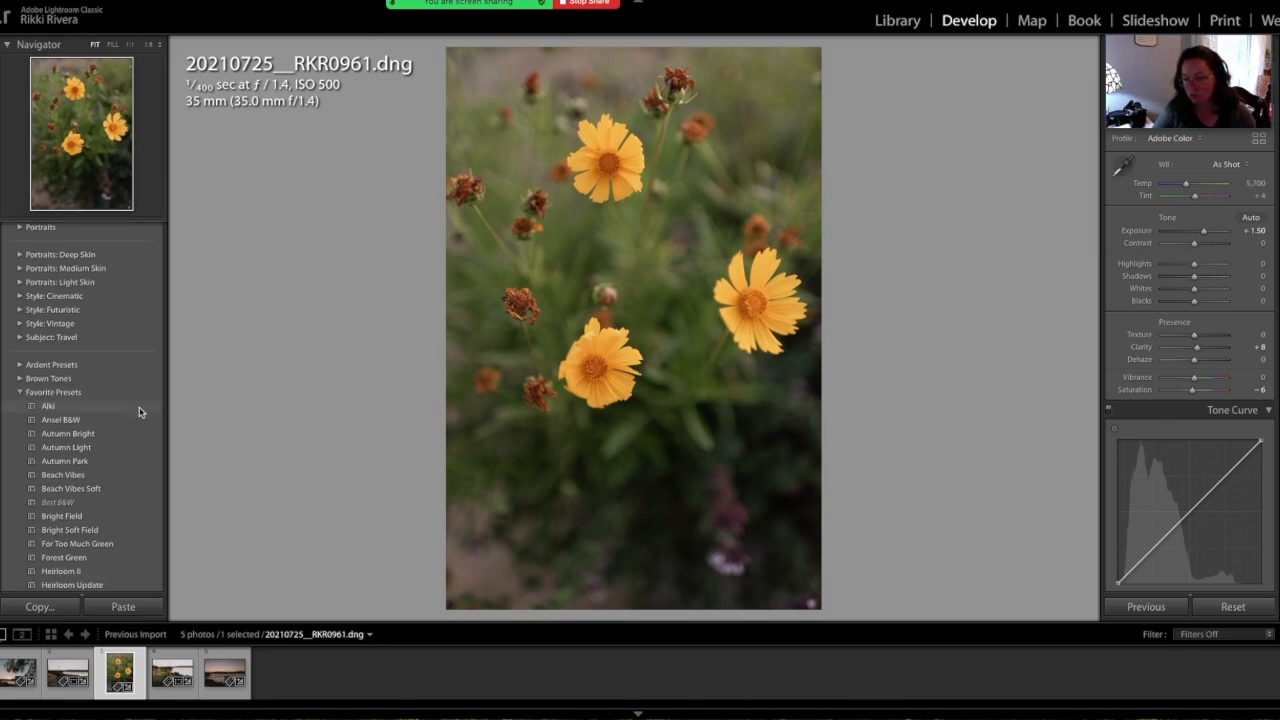
{"action": "scroll", "coordinate": [139, 412], "scroll_direction": "down", "scroll_amount": 4}
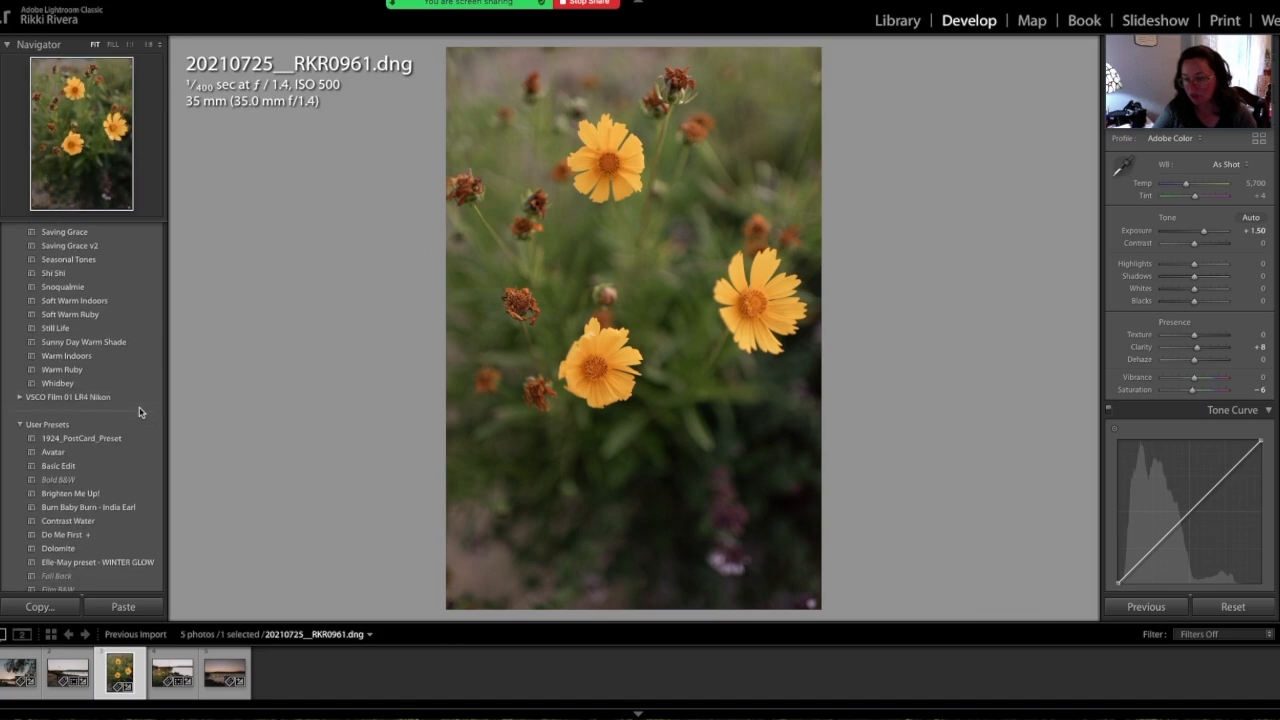
{"action": "left_click", "coordinate": [120, 398]}
{"action": "scroll", "coordinate": [127, 355], "scroll_direction": "down", "scroll_amount": 1}
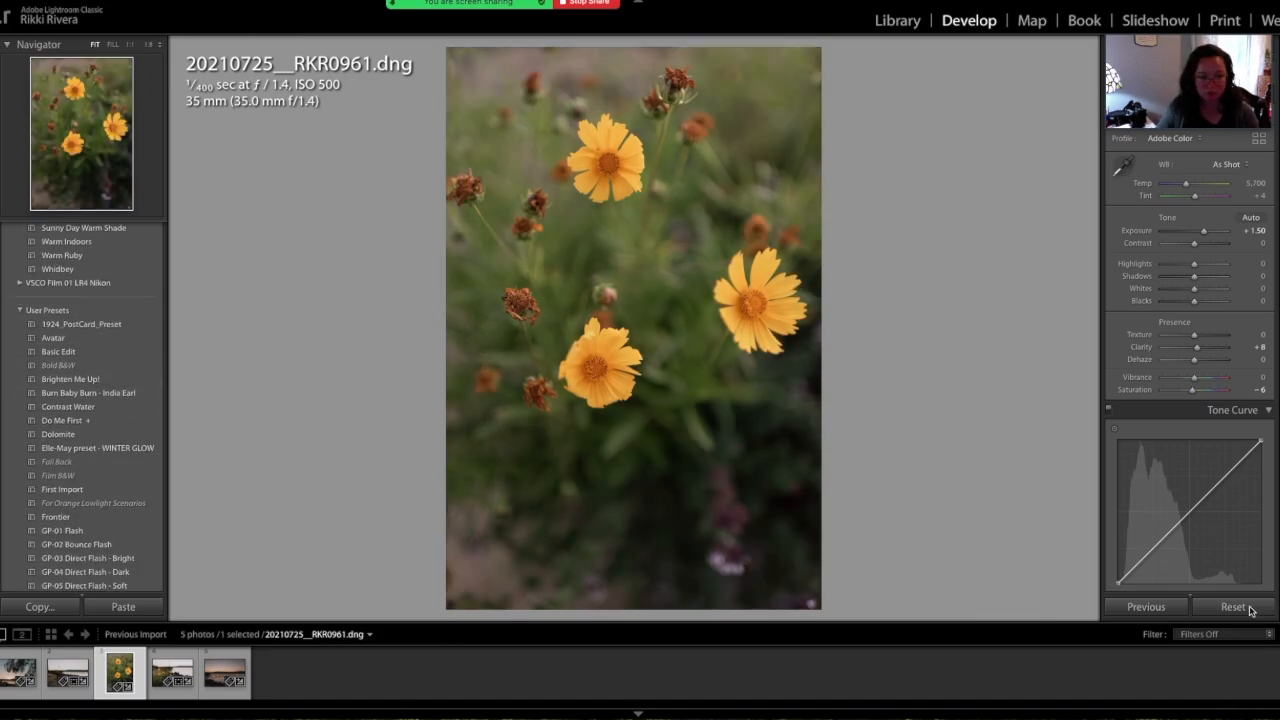
{"action": "left_click", "coordinate": [1238, 606]}
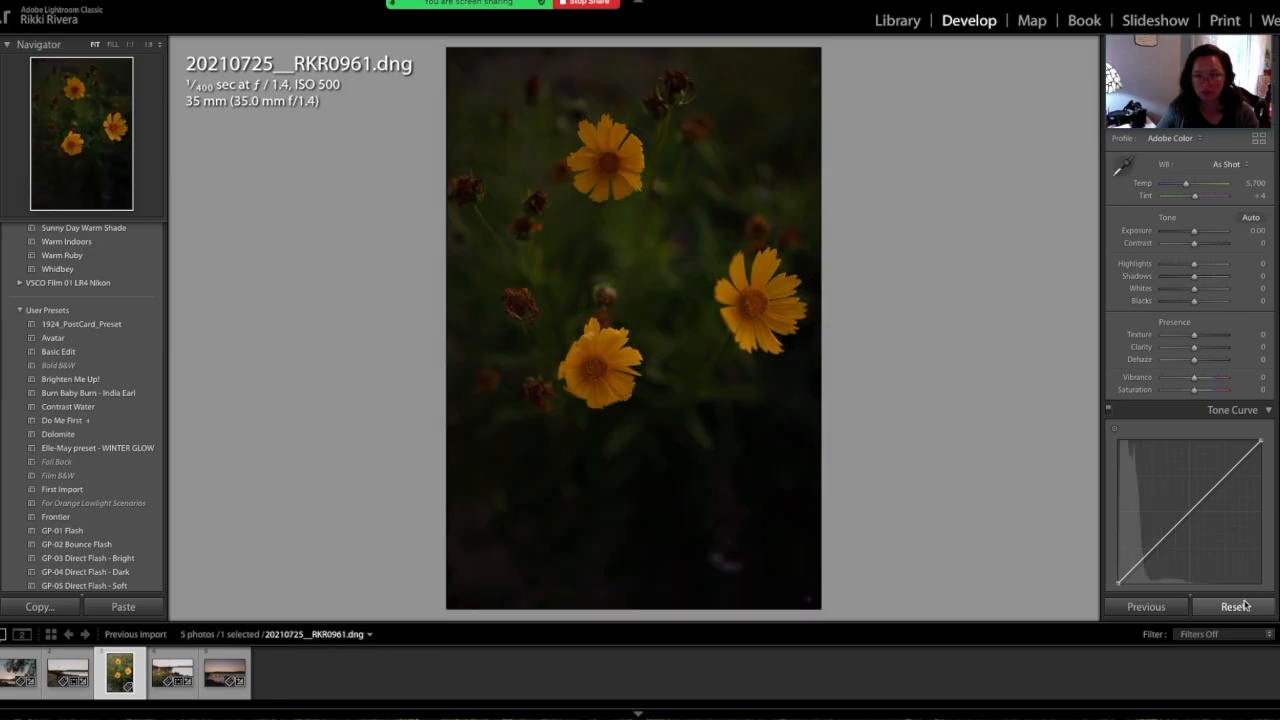
{"action": "left_click", "coordinate": [86, 352]}
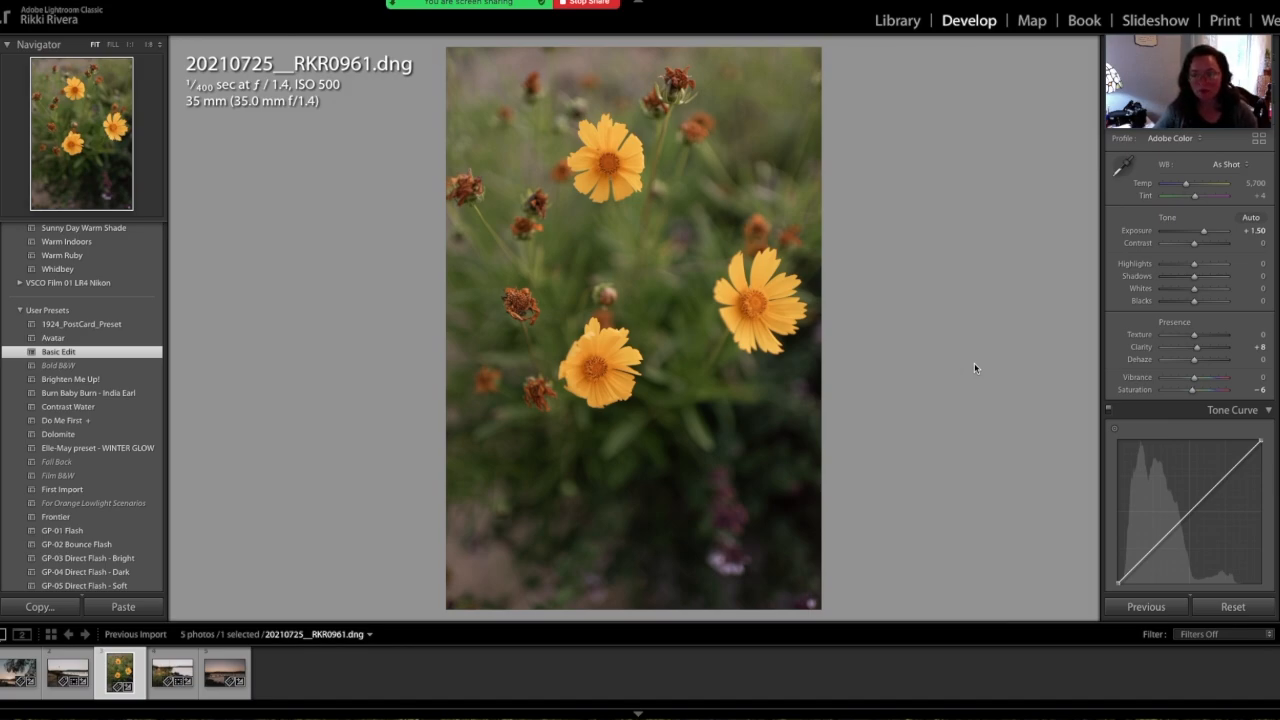
- Apply the Autumn Light preset from Favorite Presets to the flower close-up
{"action": "scroll", "coordinate": [87, 297], "scroll_direction": "up", "scroll_amount": 10}
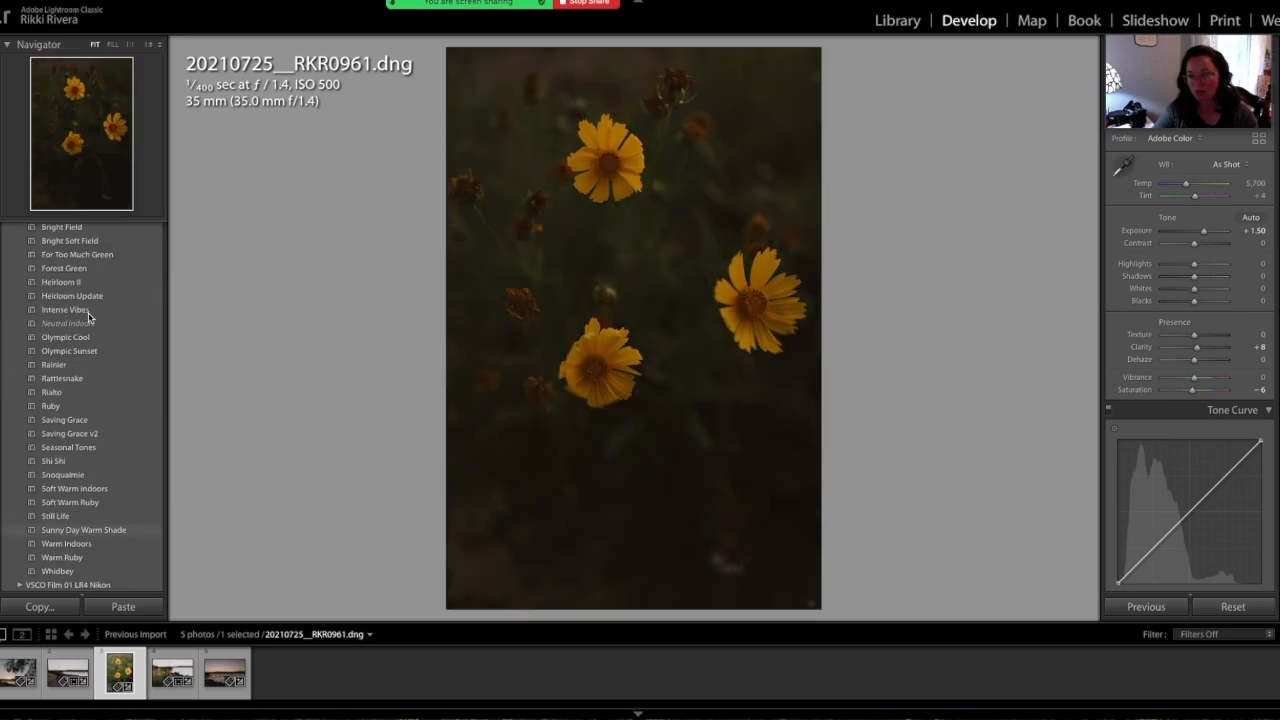
{"action": "scroll", "coordinate": [89, 317], "scroll_direction": "up", "scroll_amount": 3}
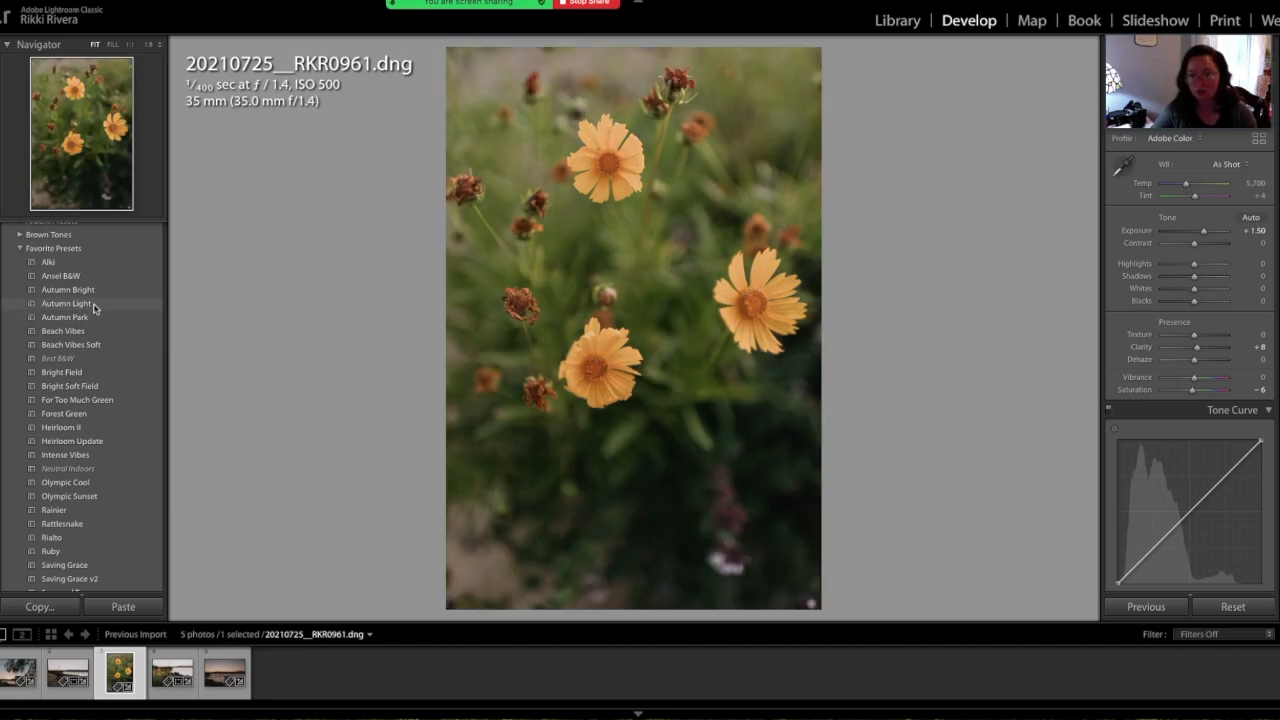
{"action": "left_click", "coordinate": [94, 306]}
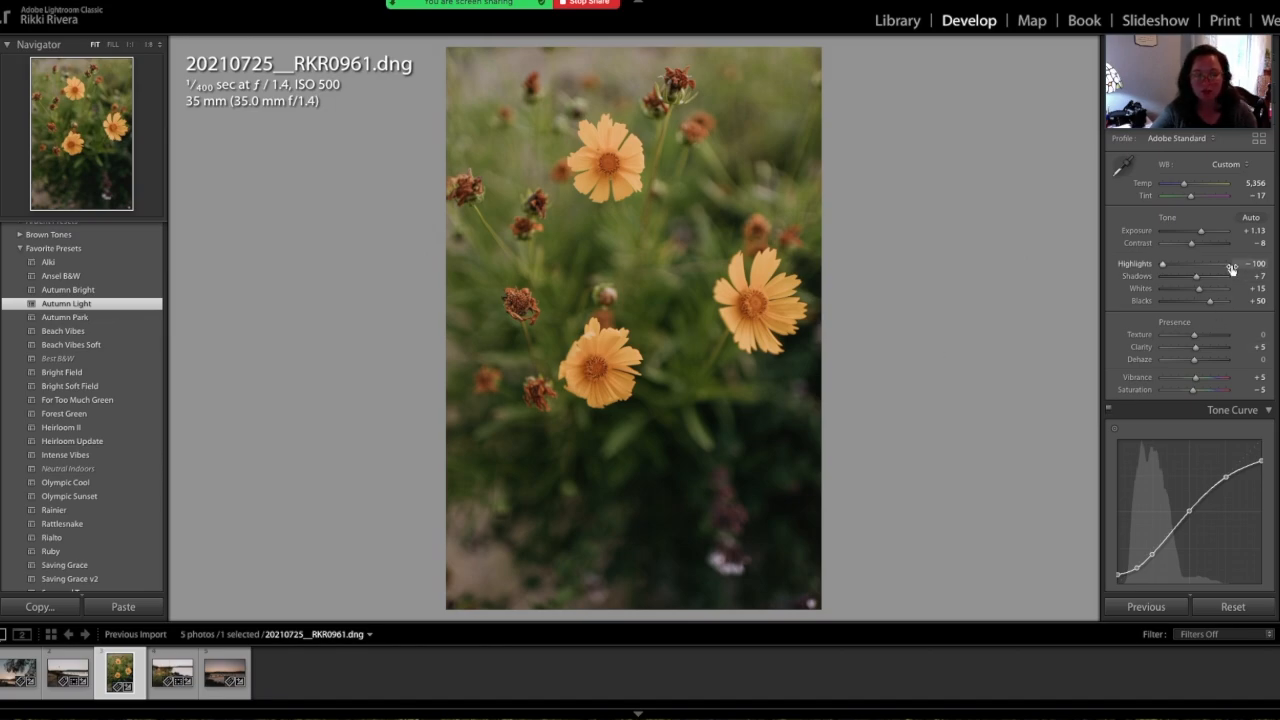
- Set the flower close-up's Yellow Saturation to -10 in the HSL color adjustments
{"action": "scroll", "coordinate": [1200, 290], "scroll_direction": "down", "scroll_amount": 5}
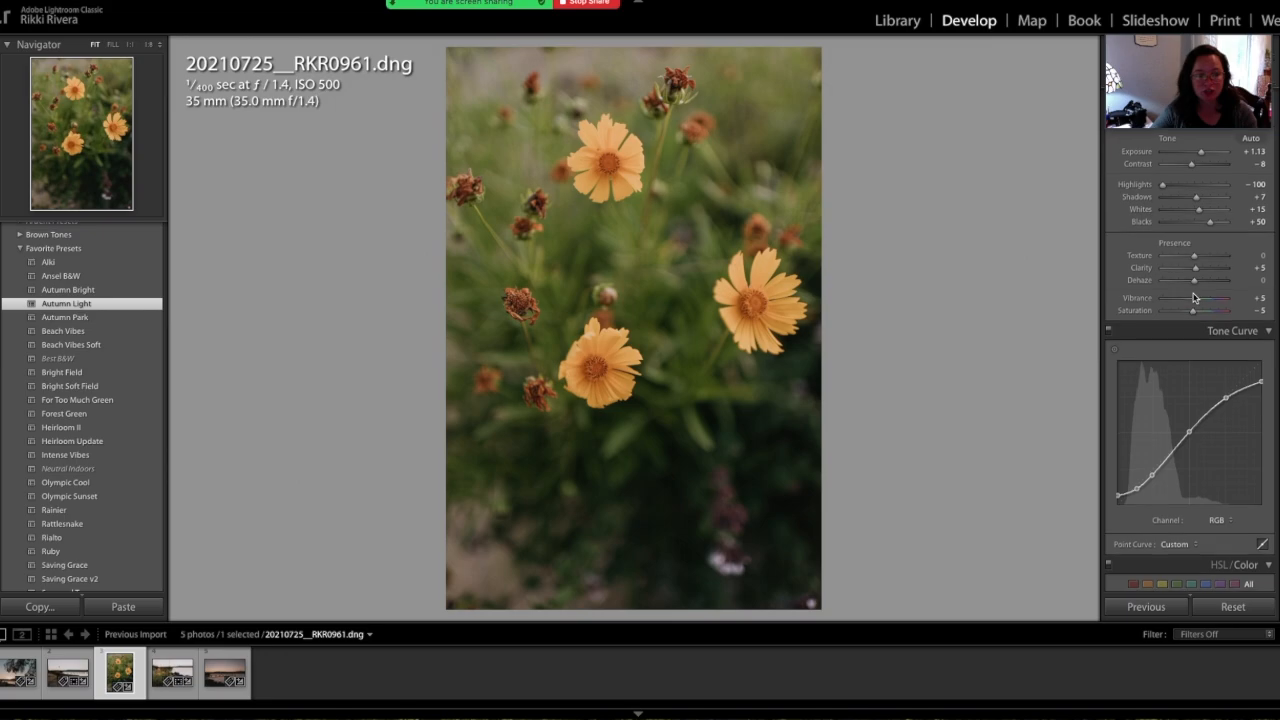
{"action": "scroll", "coordinate": [1193, 293], "scroll_direction": "down", "scroll_amount": 5}
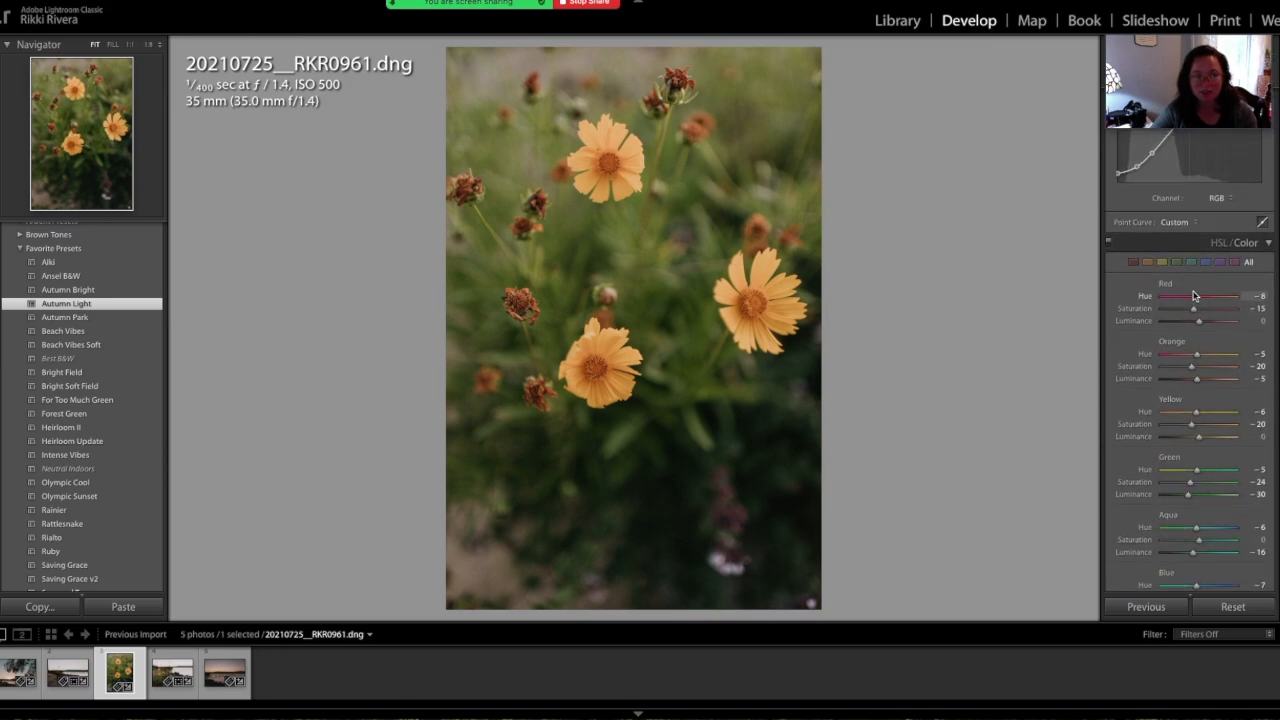
{"action": "left_click", "coordinate": [1202, 426]}
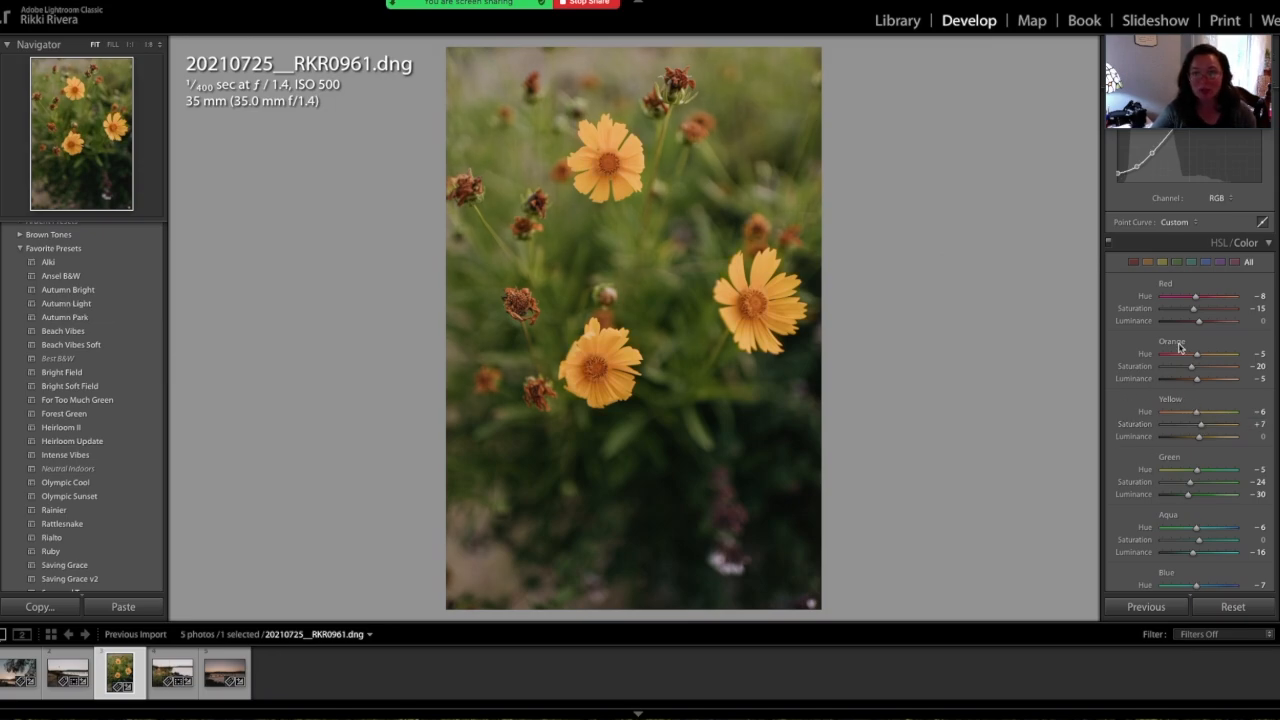
{"action": "left_click", "coordinate": [1194, 426]}
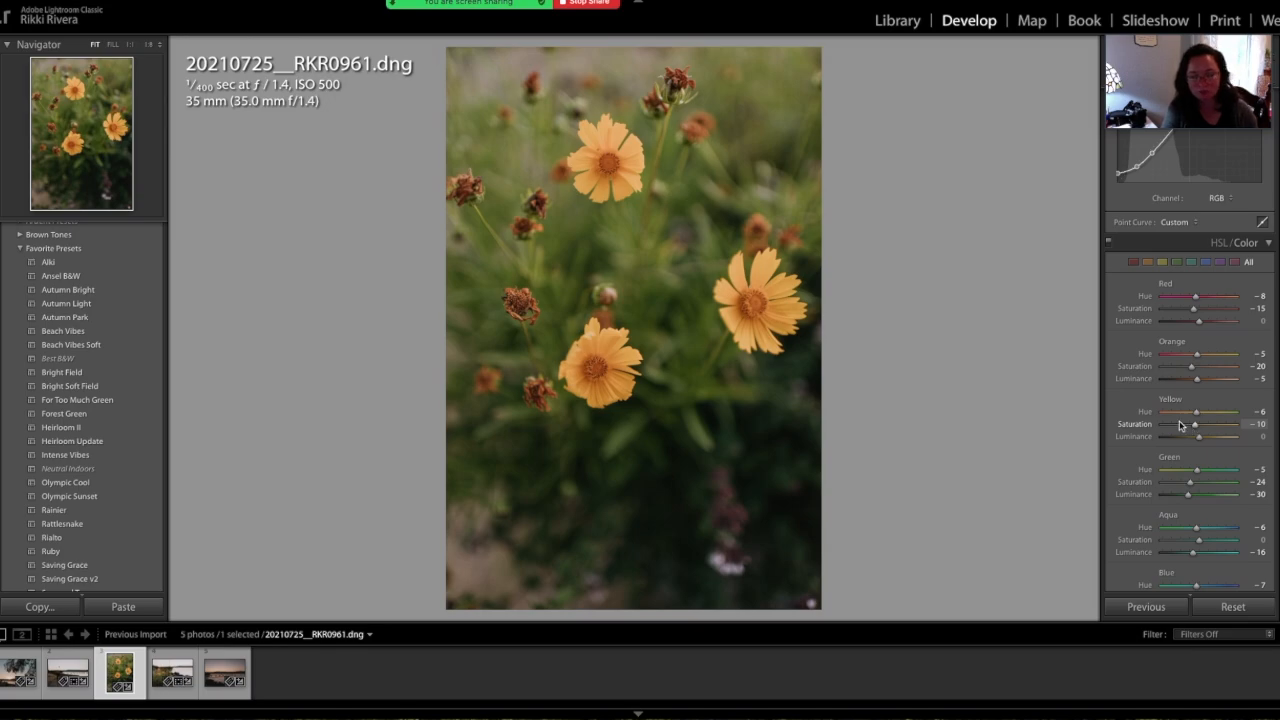
- Look at the develop settings commands for all five photos selected in the Library grid, and clear the selection
{"action": "key", "text": "g"}
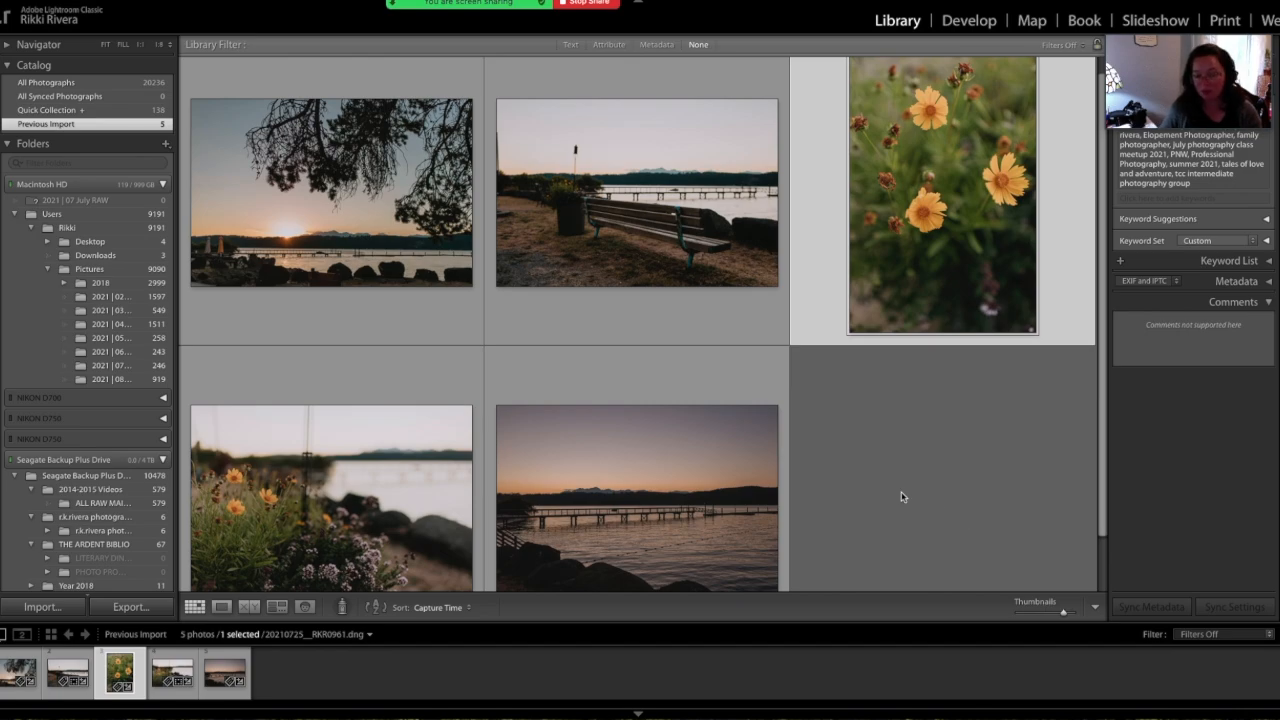
{"action": "key", "text": "super+a"}
{"action": "right_click", "coordinate": [681, 182]}
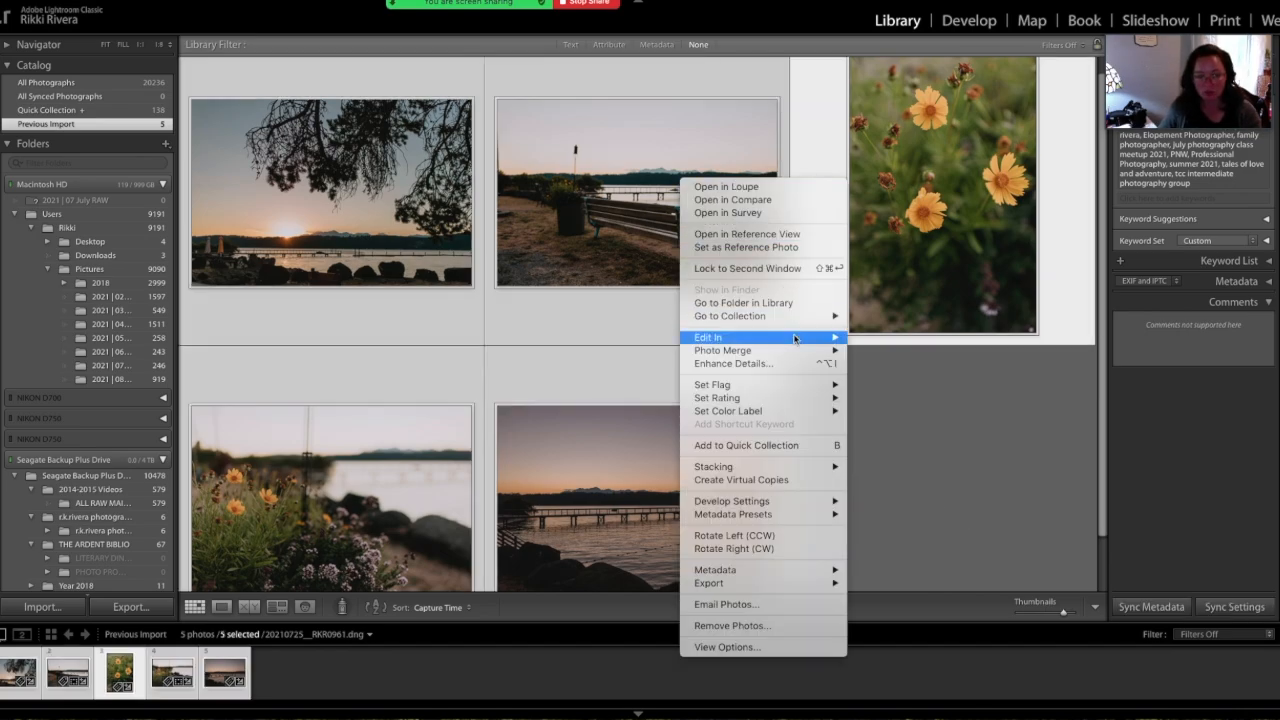
{"action": "mouse_move", "coordinate": [797, 503]}
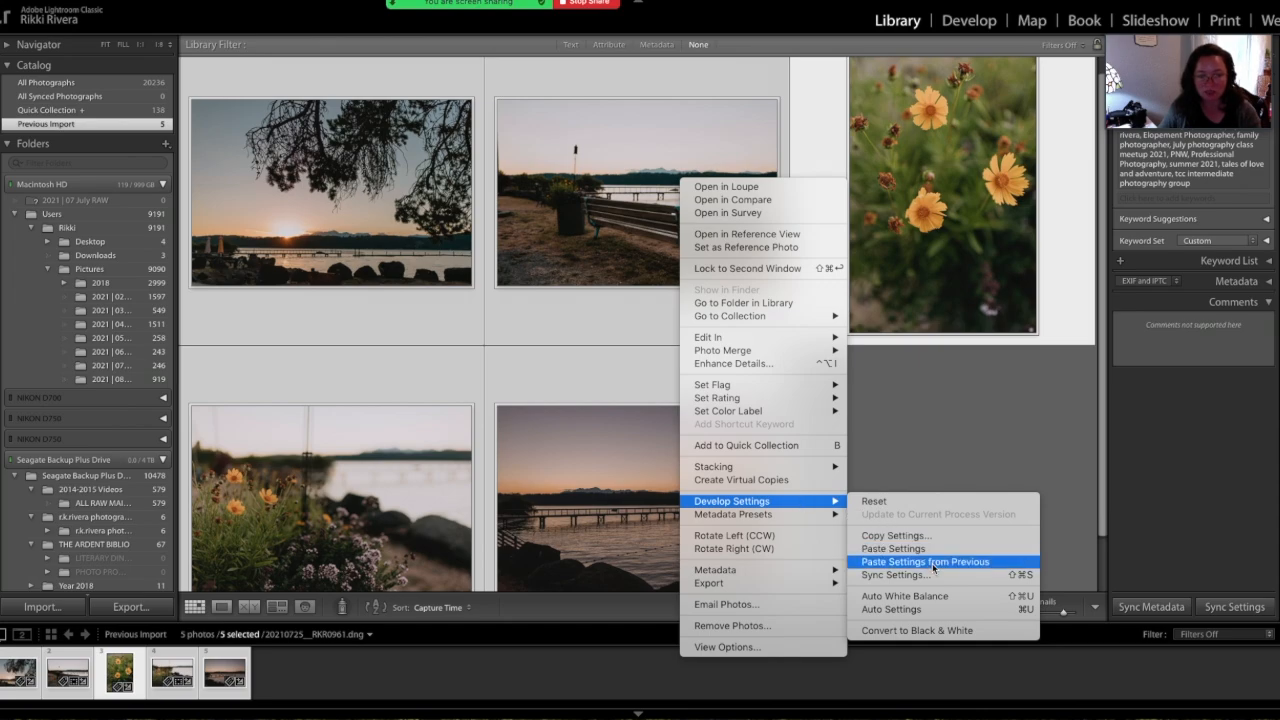
{"action": "left_click", "coordinate": [1037, 372]}
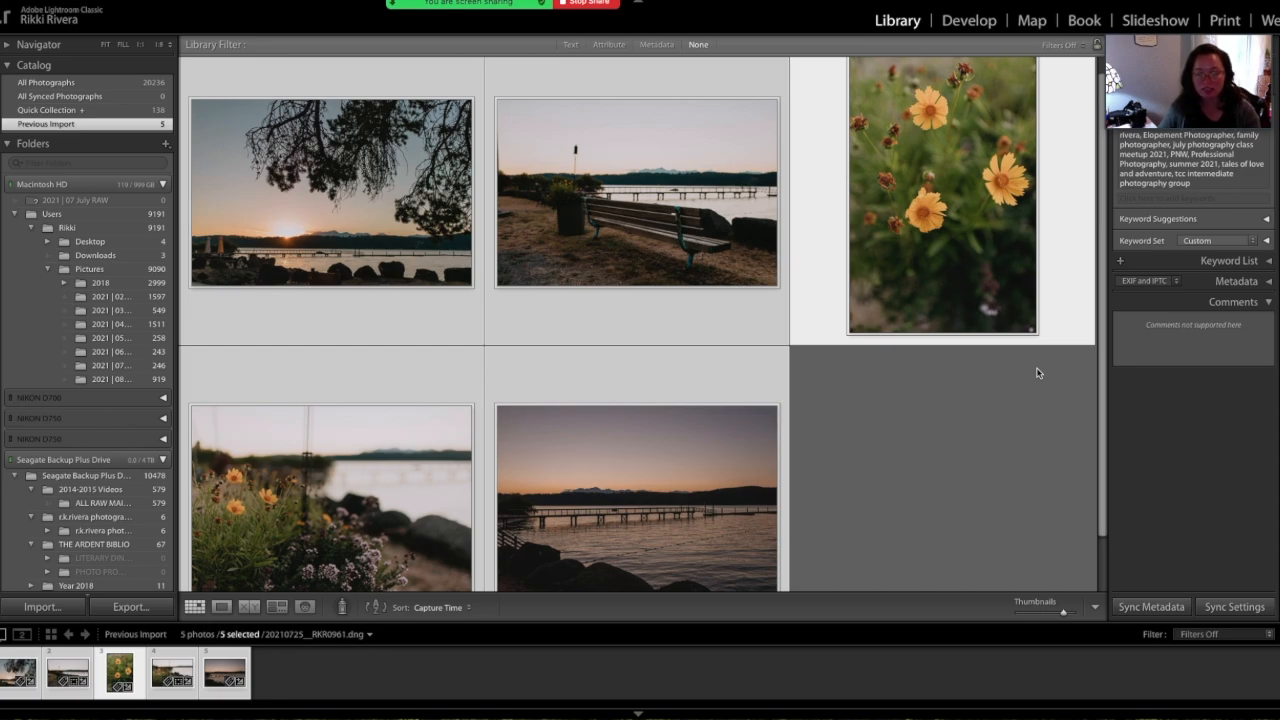
{"action": "left_click", "coordinate": [920, 424]}
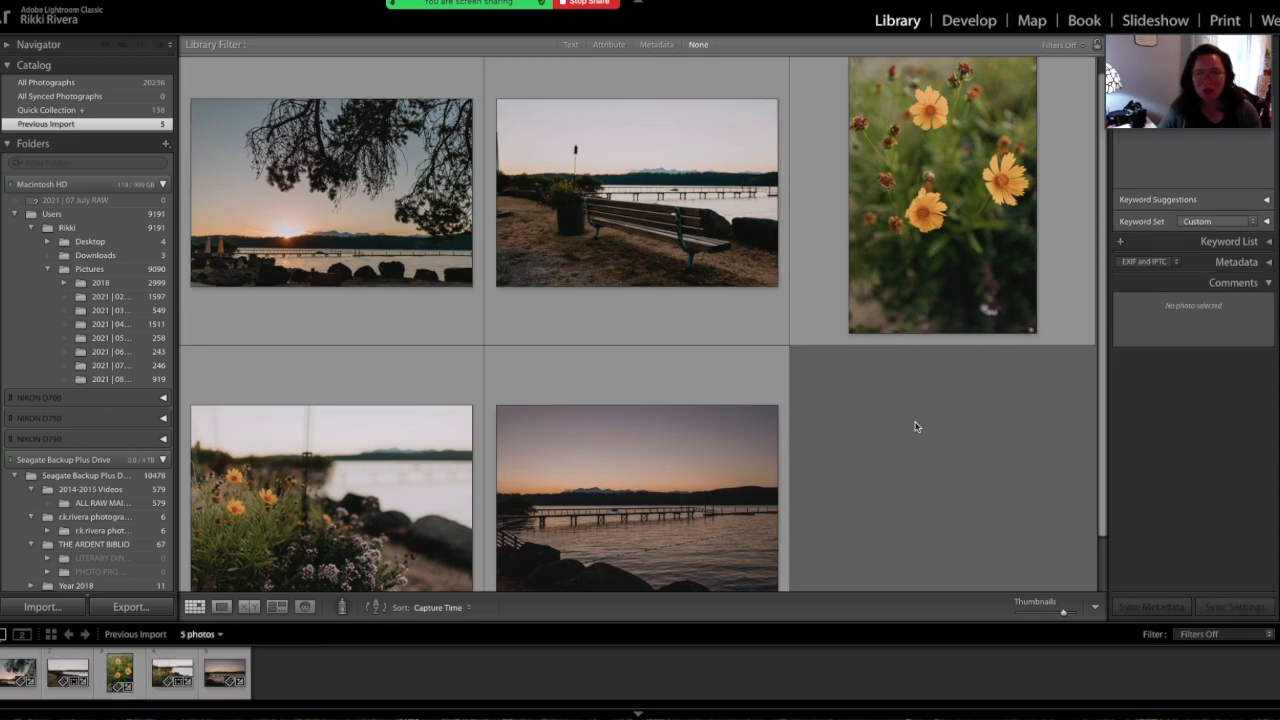